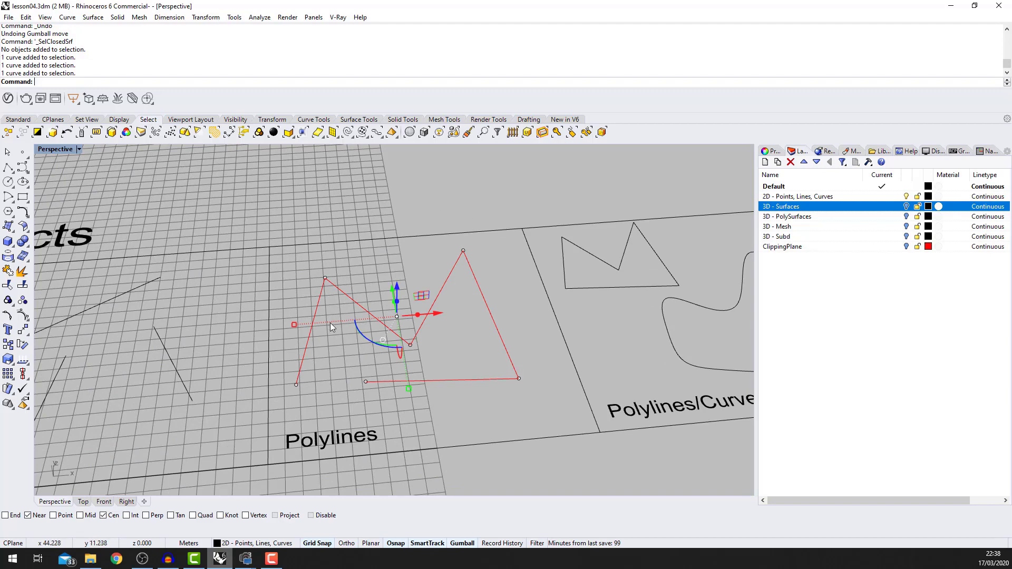
- Preview a rebuild of the open polyline with 13 points at degree 1, leaving it unapplied
text(Rebuild)
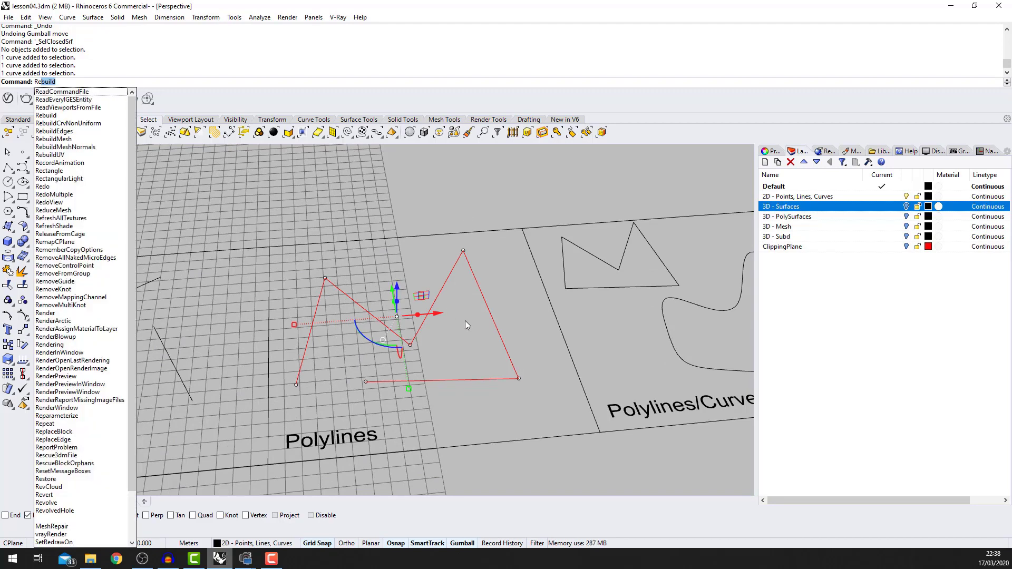
key(Return)
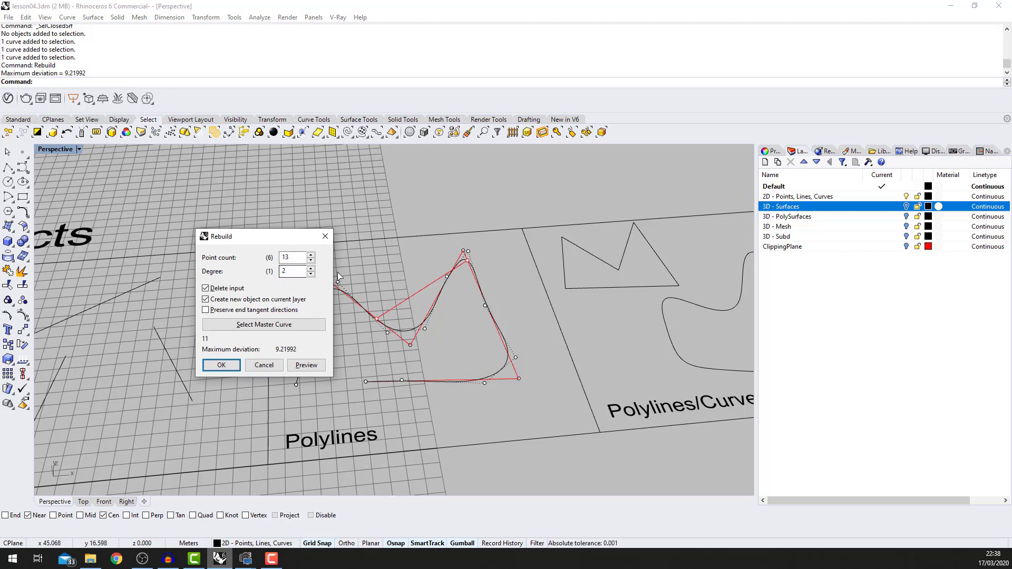
click(311, 274)
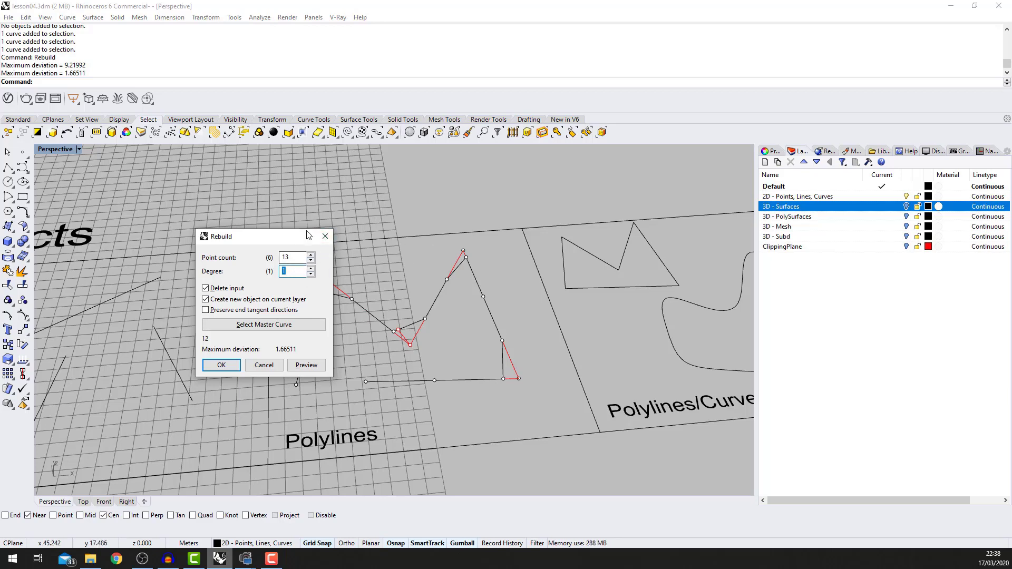
click(328, 231)
key(Escape)
- Inspect the object properties of the closed polyline and the closed curve in the Polylines/Curves - Closed section
scroll(267, 257, down, 3)
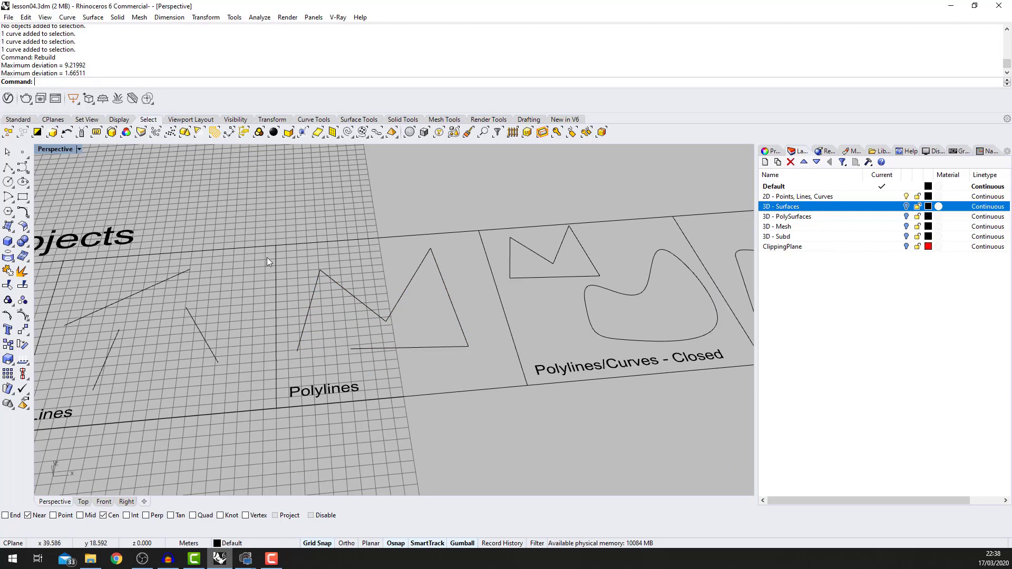
scroll(537, 269, up, 4)
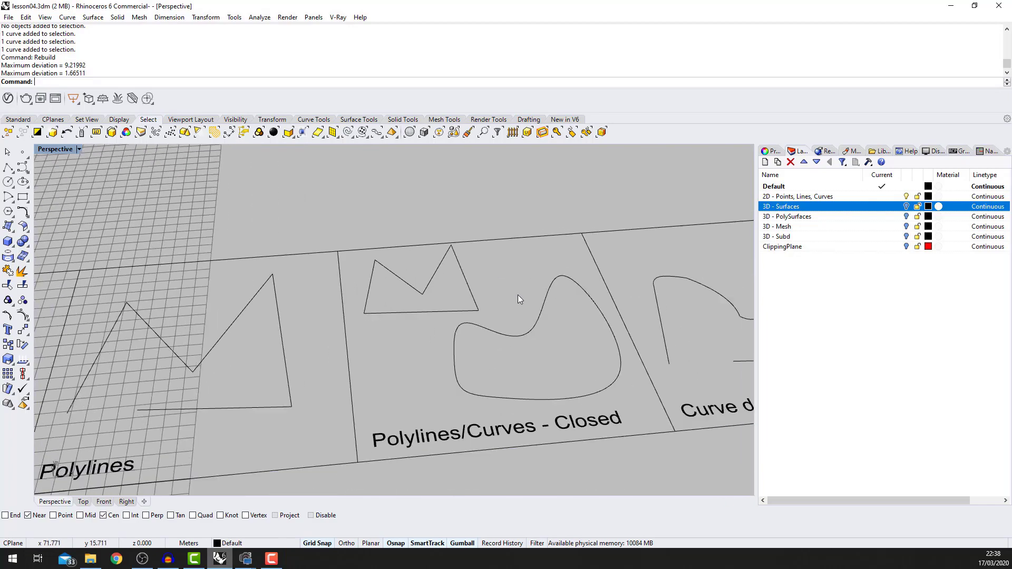
scroll(520, 349, down, 2)
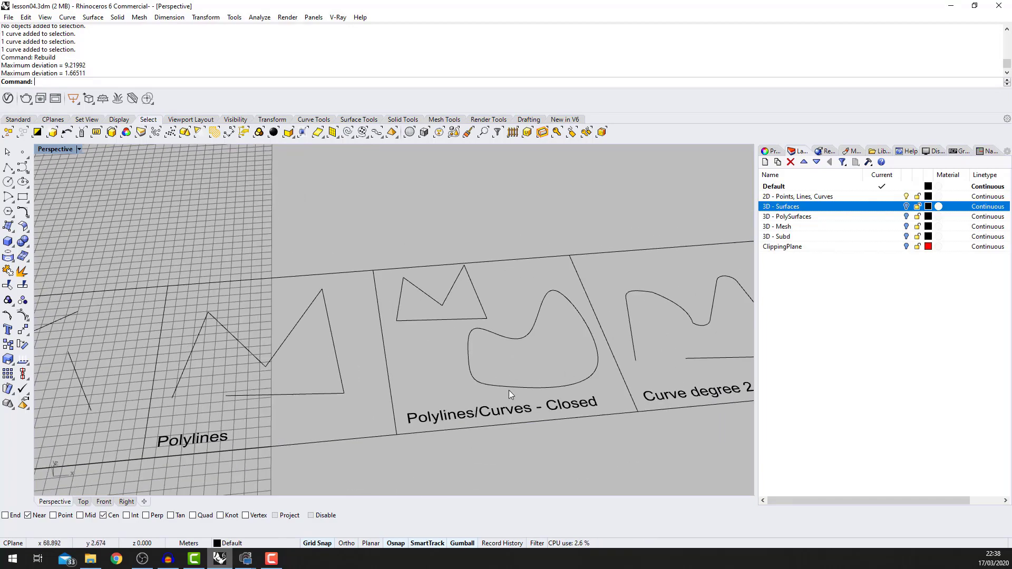
scroll(574, 379, up, 1)
scroll(522, 298, down, 1)
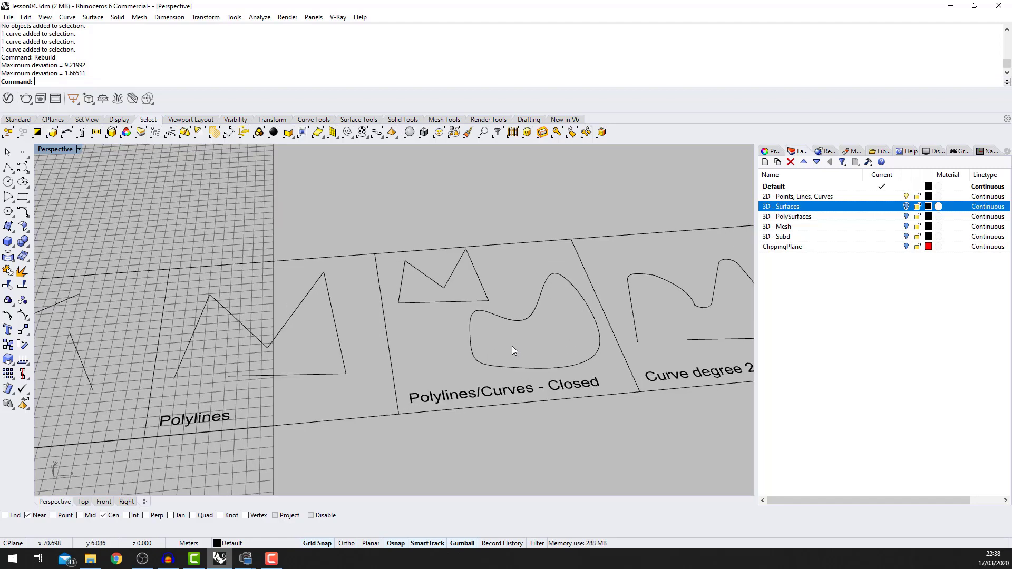
scroll(512, 346, up, 1)
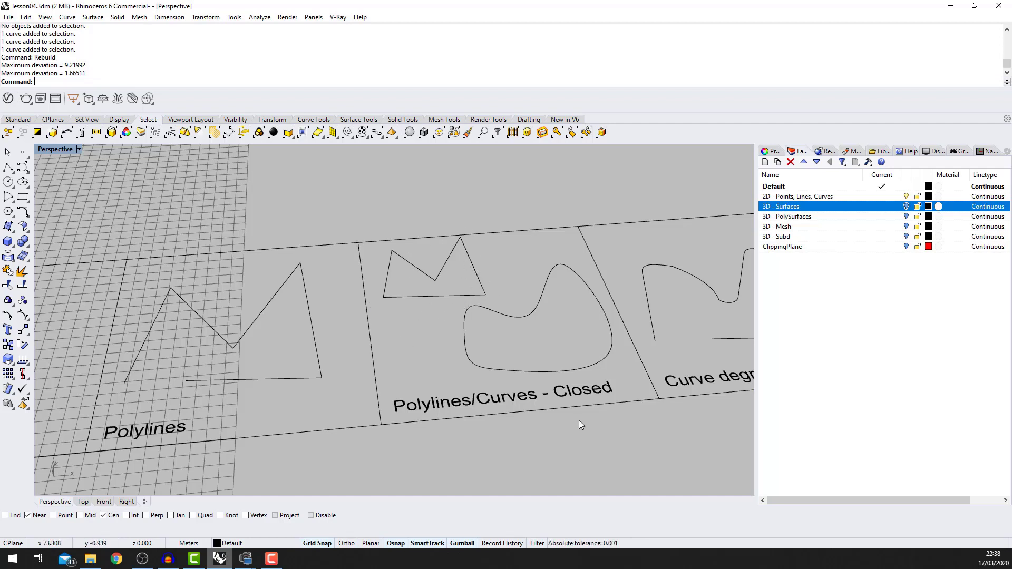
scroll(513, 299, down, 1)
click(467, 264)
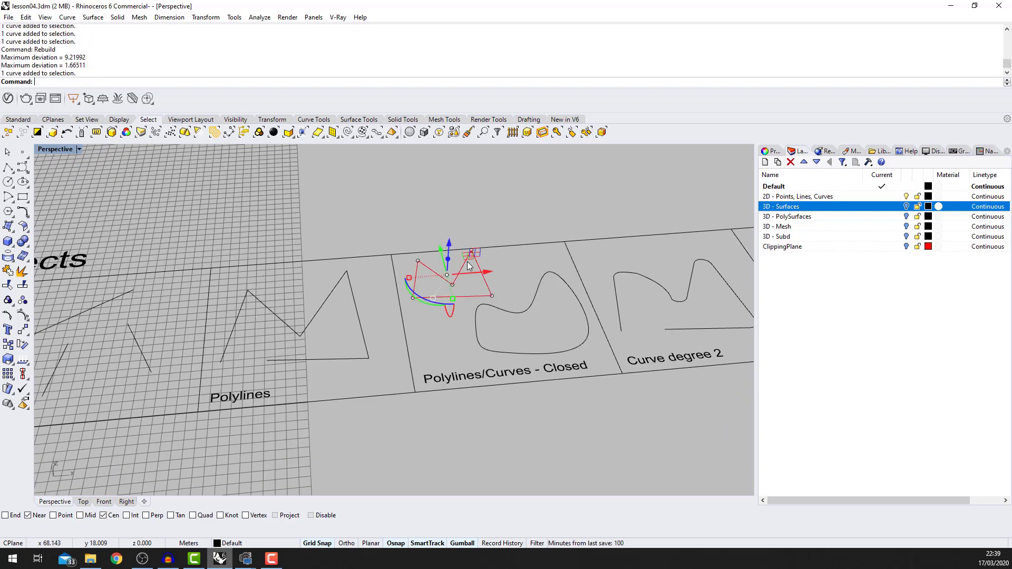
click(774, 152)
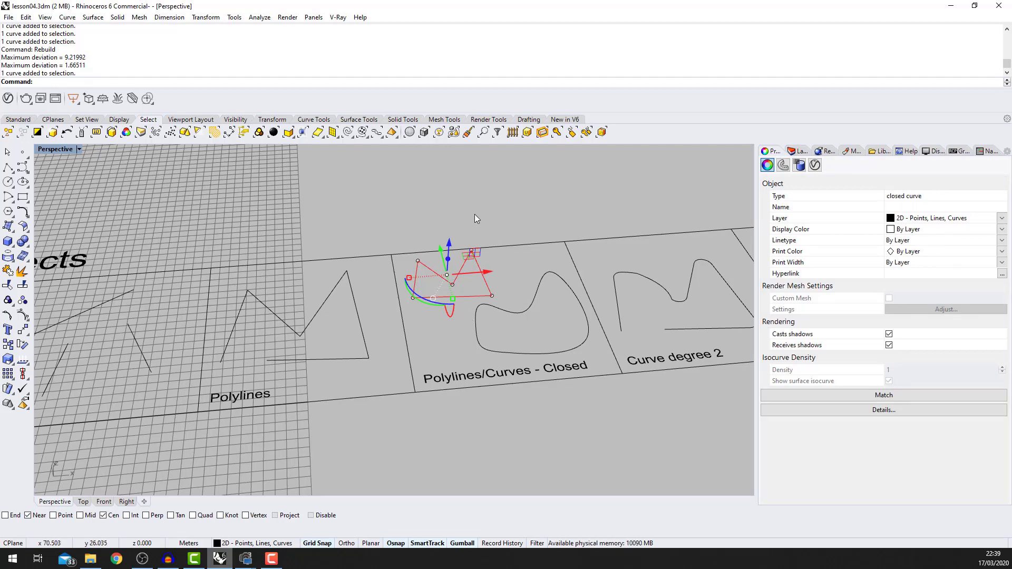
click(543, 284)
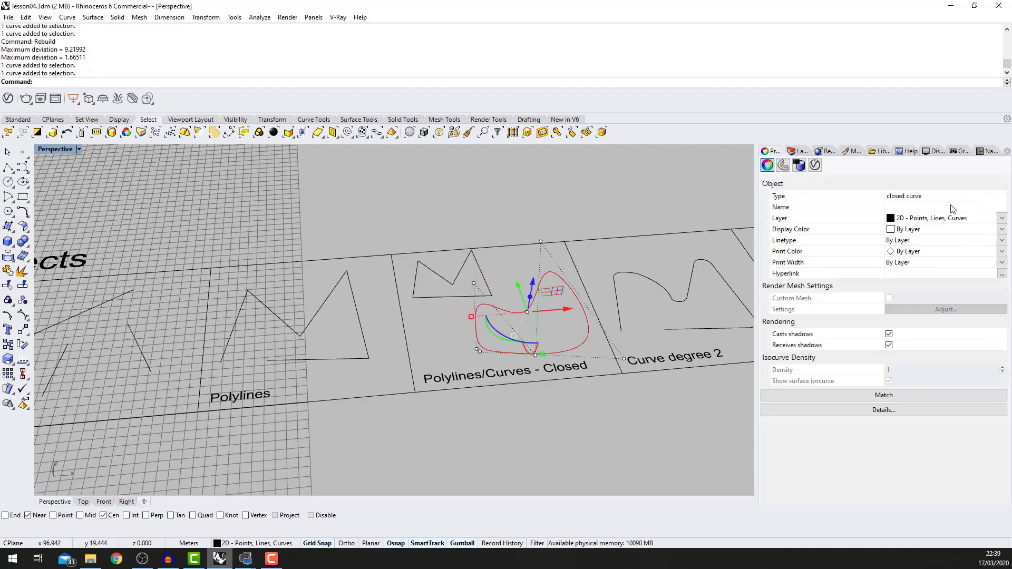
scroll(502, 208, down, 2)
click(413, 308)
- Examine the open curve in the Curve degree 2 section
scroll(650, 255, up, 3)
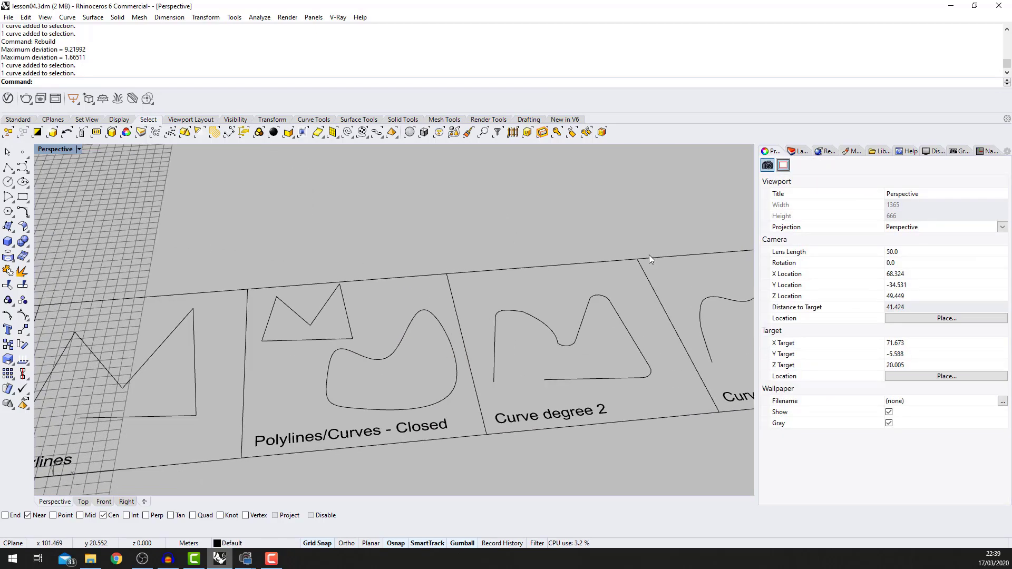
scroll(547, 330, up, 2)
scroll(547, 331, down, 2)
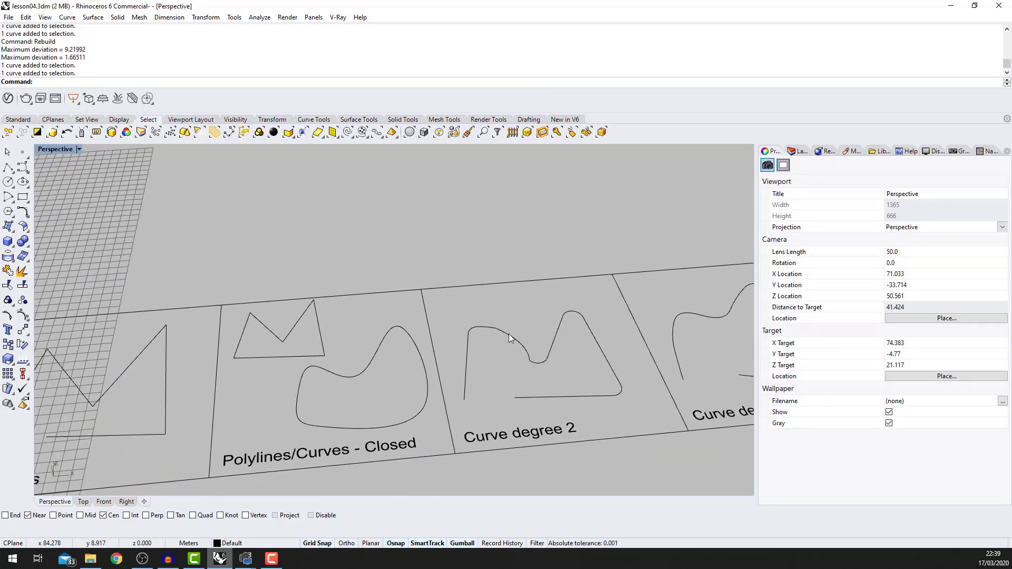
right_drag(508, 333, 501, 368)
scroll(501, 368, down, 6)
scroll(555, 296, up, 8)
right_drag(556, 293, 556, 246)
scroll(560, 342, down, 4)
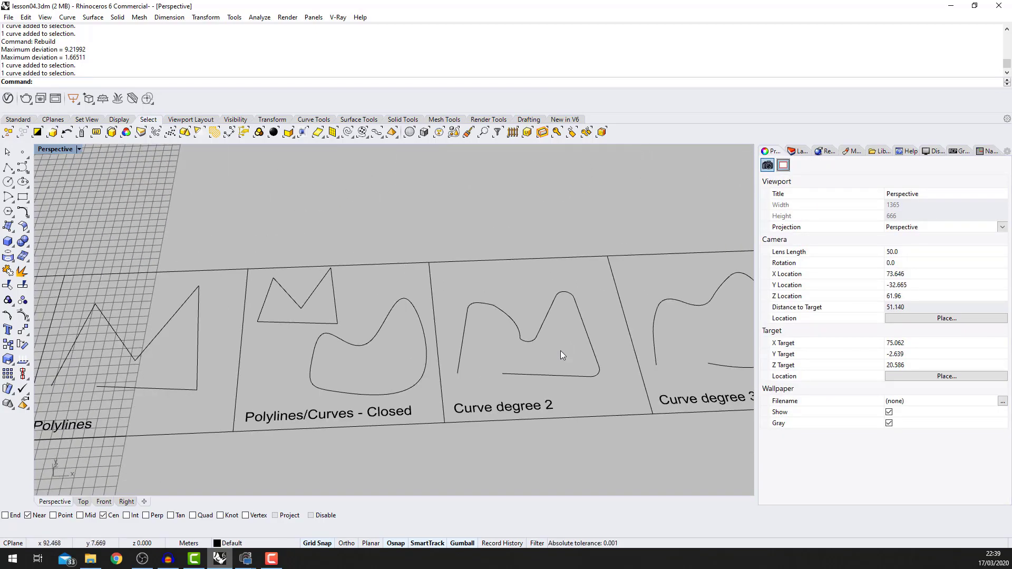
scroll(560, 352, up, 4)
click(547, 367)
right_drag(544, 396, 542, 414)
click(539, 410)
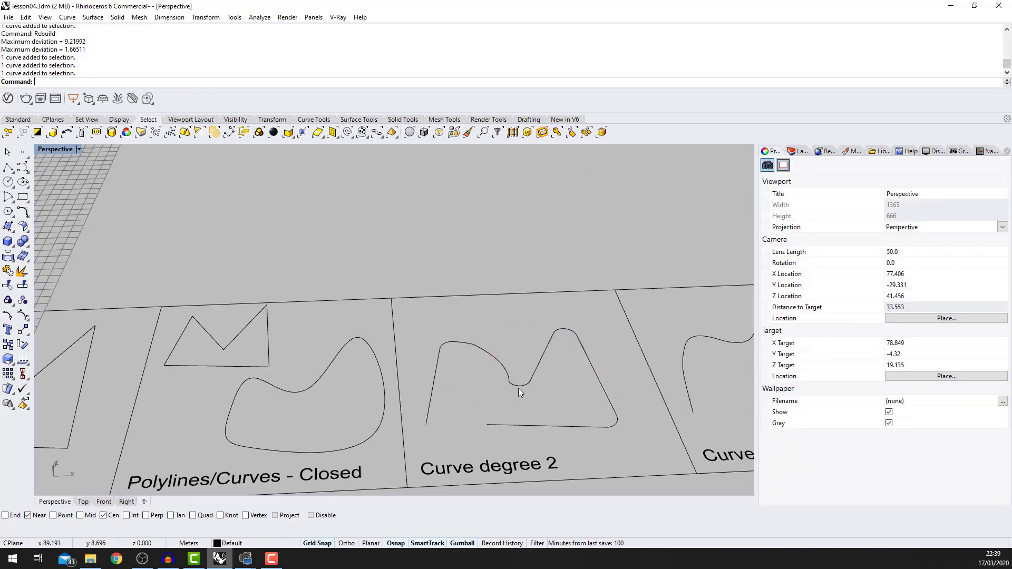
- Move the middle control point of the degree 2 curve's lower straight segment upward along the Y axis to bend it
scroll(518, 389, down, 3)
click(527, 377)
scroll(527, 375, up, 7)
scroll(549, 322, down, 2)
scroll(447, 382, up, 1)
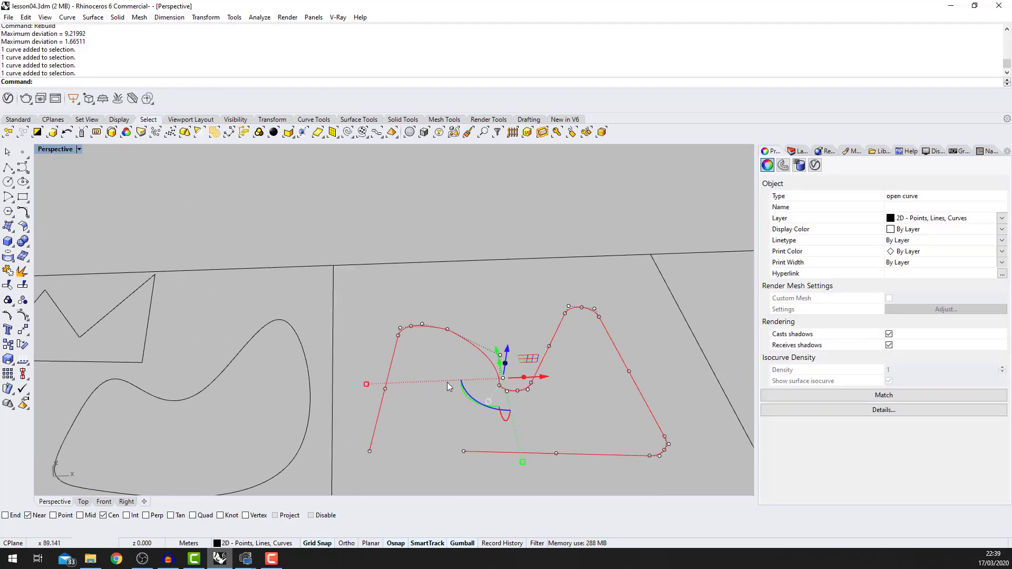
scroll(475, 400, down, 3)
scroll(506, 416, up, 1)
click(521, 425)
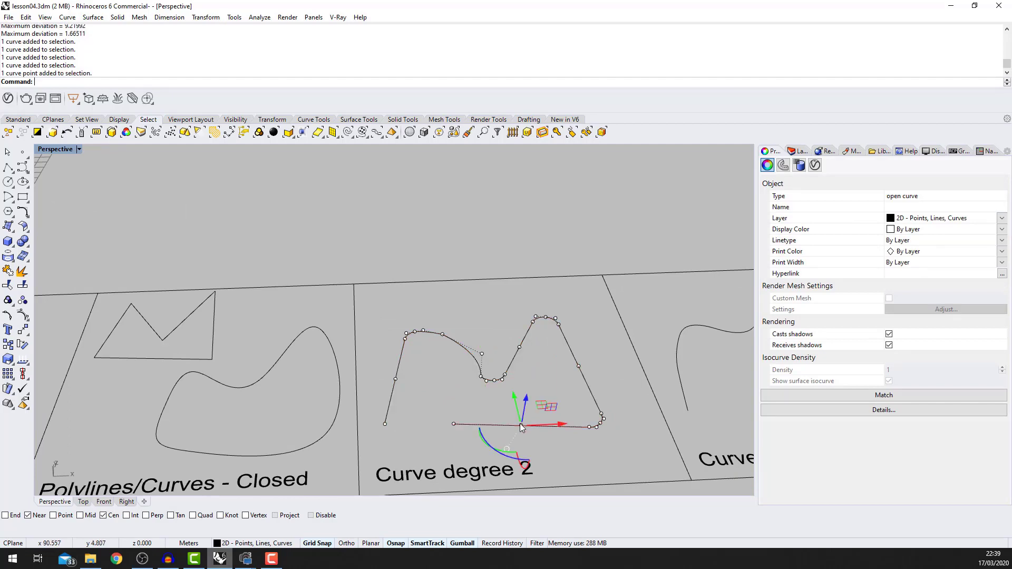
drag(523, 398, 517, 377)
key(Escape)
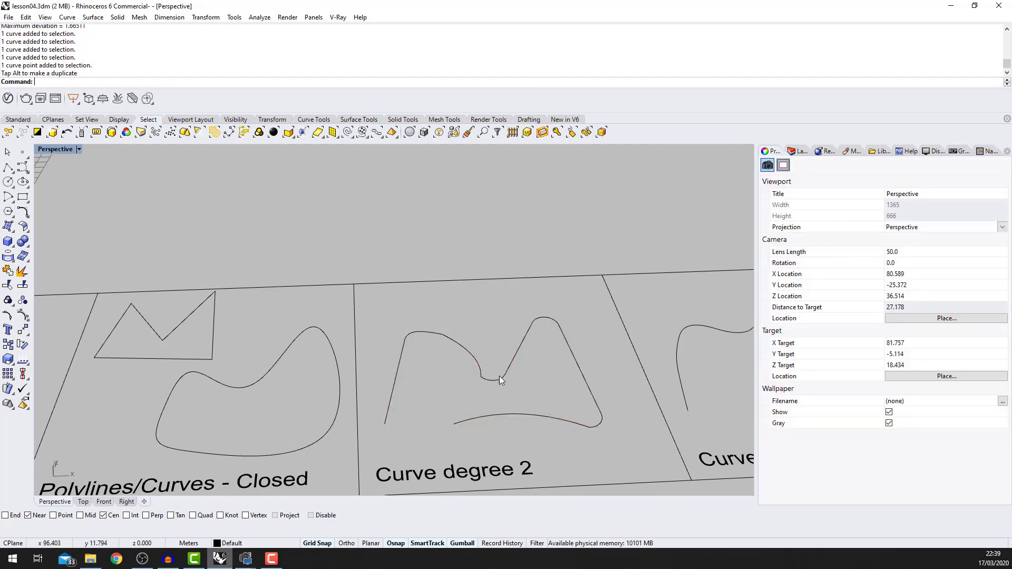
- Compare the shape of the edited degree 2 curve with the curve in the Curve degree 3, 3> section
scroll(491, 385, down, 6)
scroll(469, 379, up, 3)
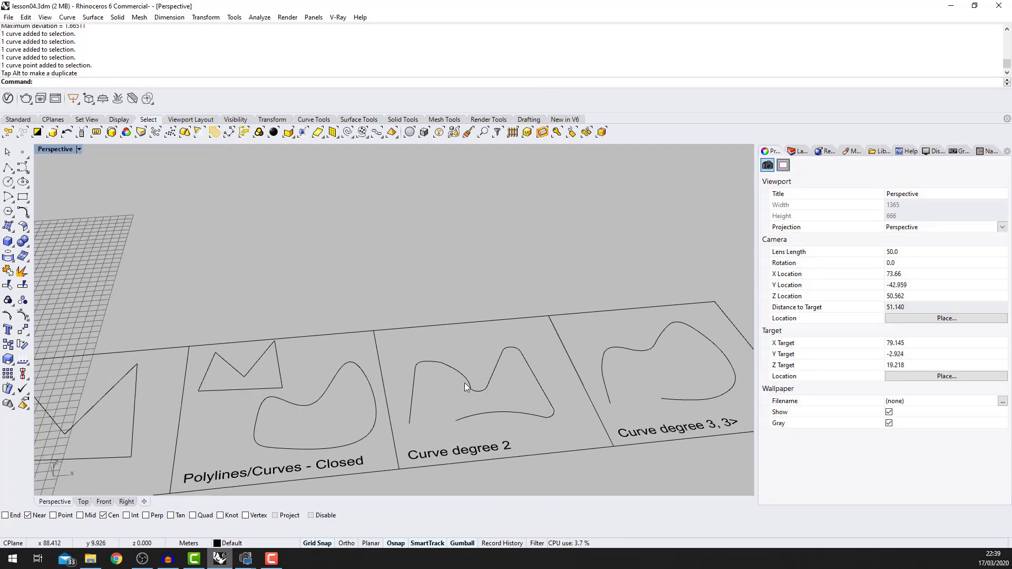
scroll(465, 356, up, 2)
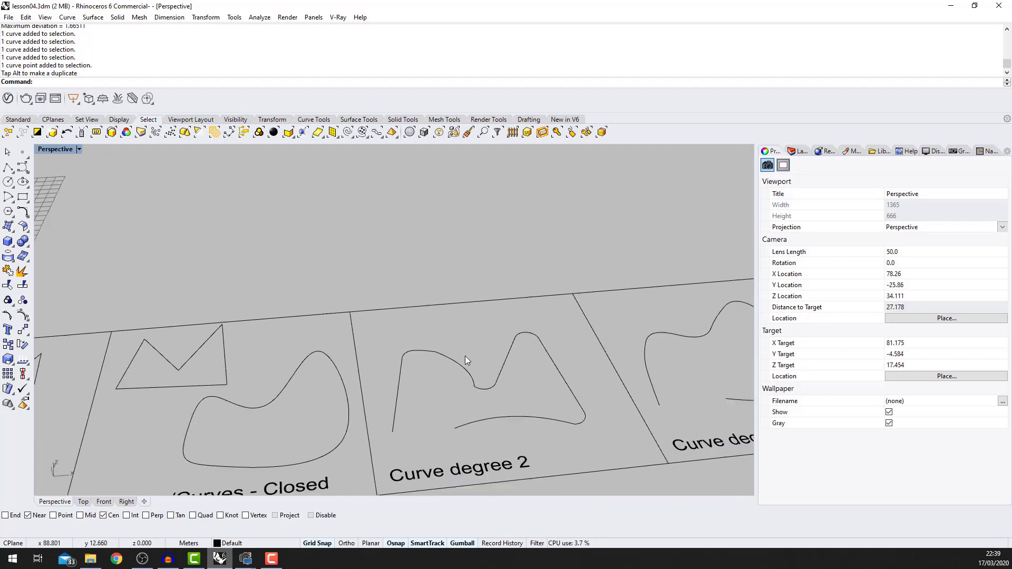
scroll(502, 394, down, 6)
scroll(490, 387, up, 4)
scroll(436, 354, down, 3)
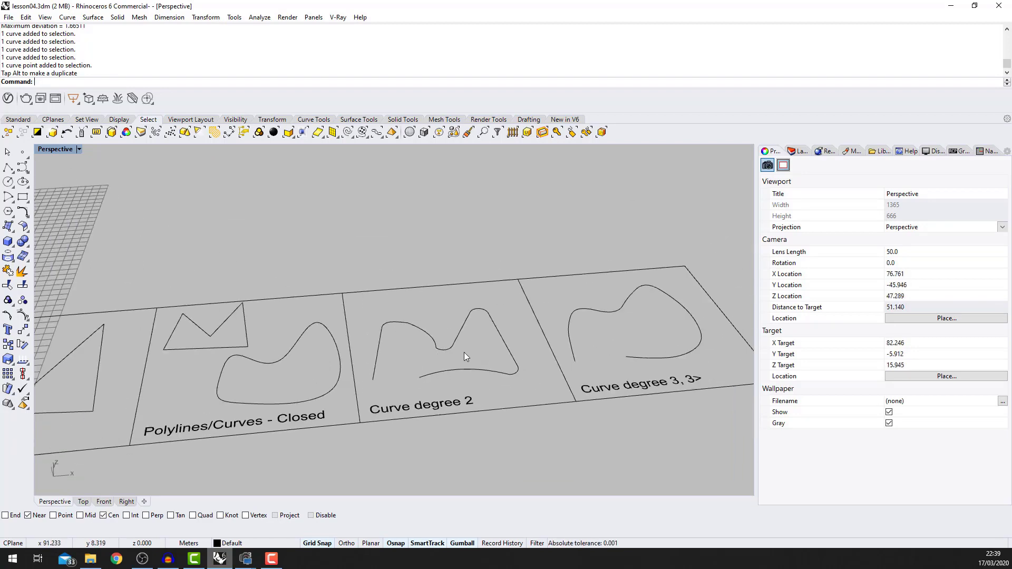
scroll(465, 350, up, 3)
scroll(469, 341, down, 3)
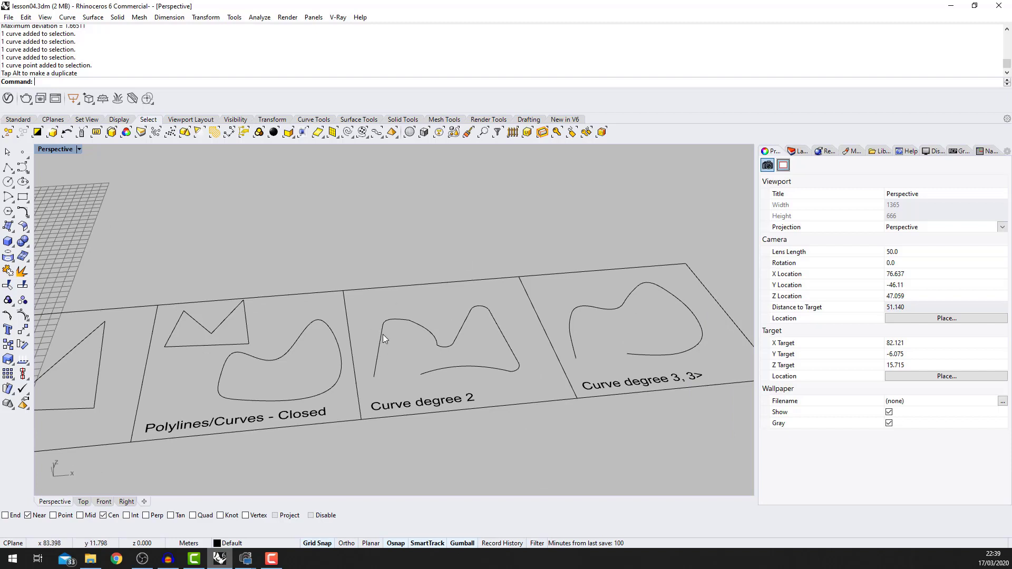
scroll(401, 332, up, 2)
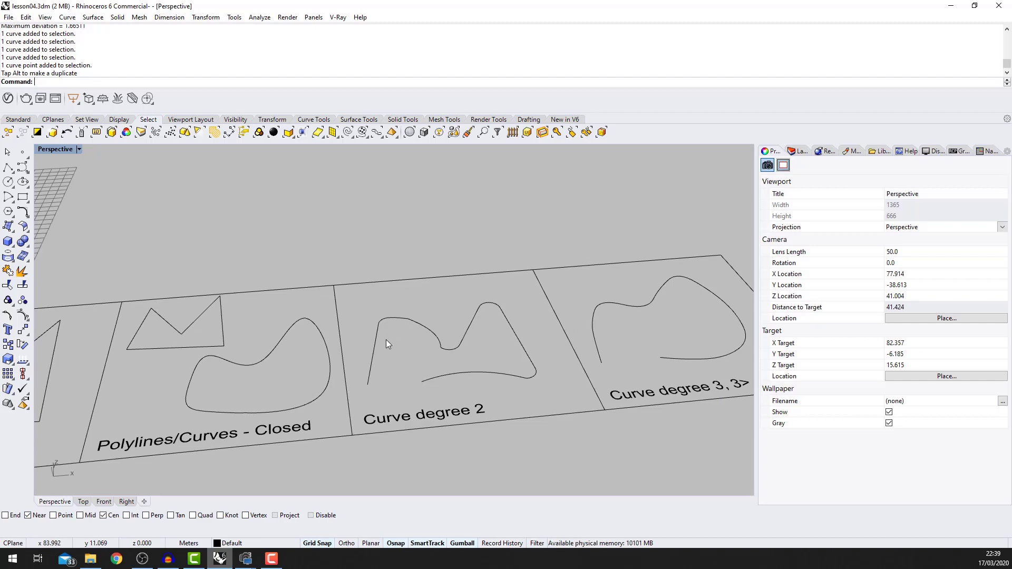
scroll(477, 313, up, 4)
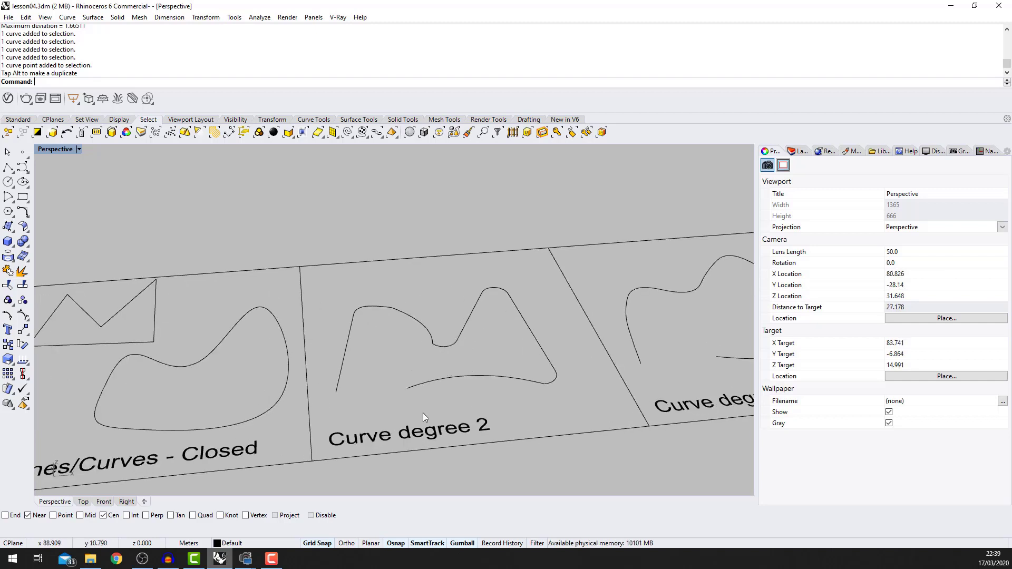
scroll(347, 359, down, 4)
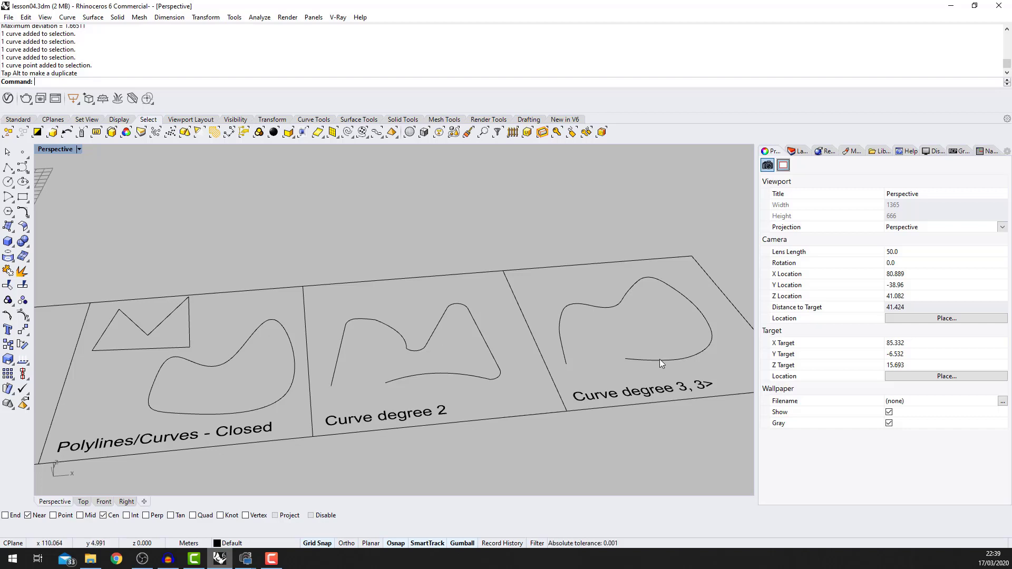
scroll(628, 322, down, 4)
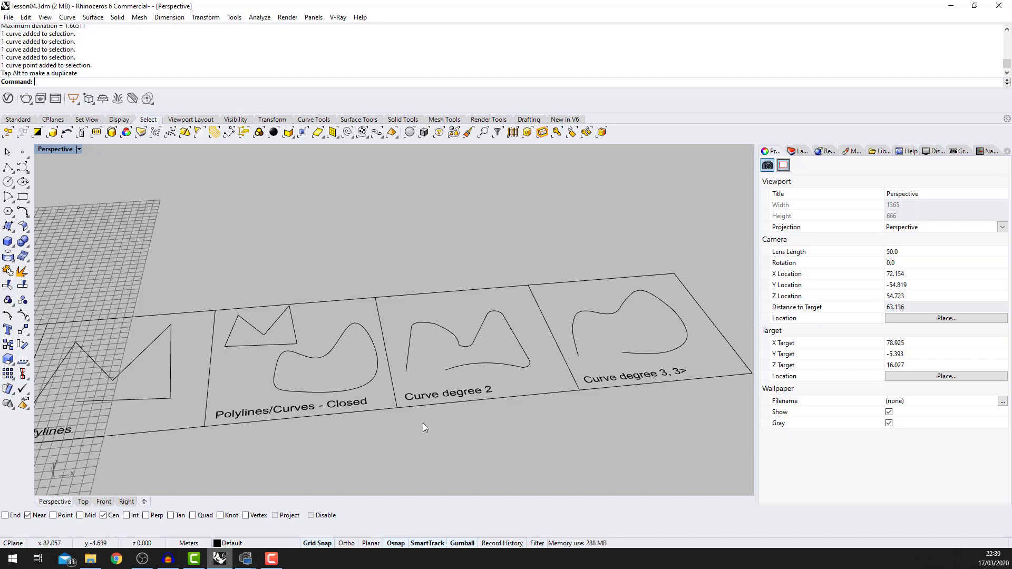
scroll(486, 330, down, 4)
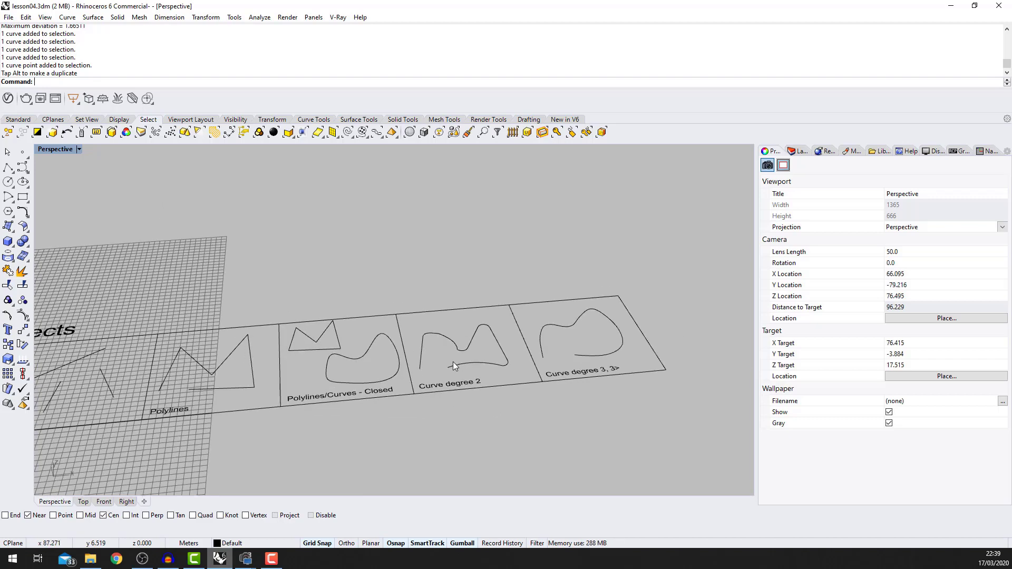
scroll(454, 361, up, 4)
scroll(454, 343, down, 4)
scroll(390, 340, up, 3)
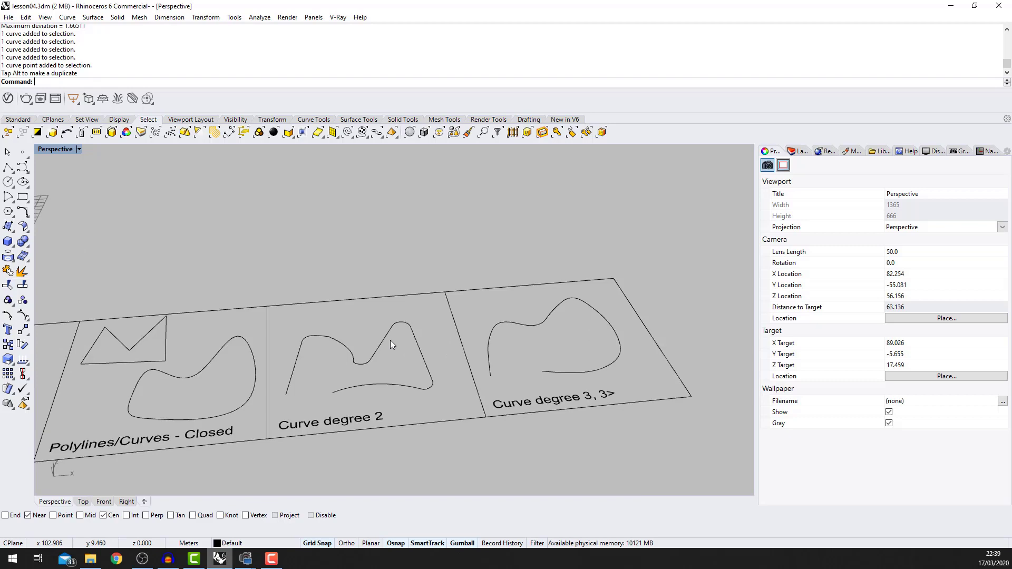
- Join the three open curves in the Curve degree 3, 3> section into a single curve
click(560, 298)
scroll(622, 321, down, 1)
scroll(622, 321, up, 1)
click(625, 331)
scroll(626, 330, up, 1)
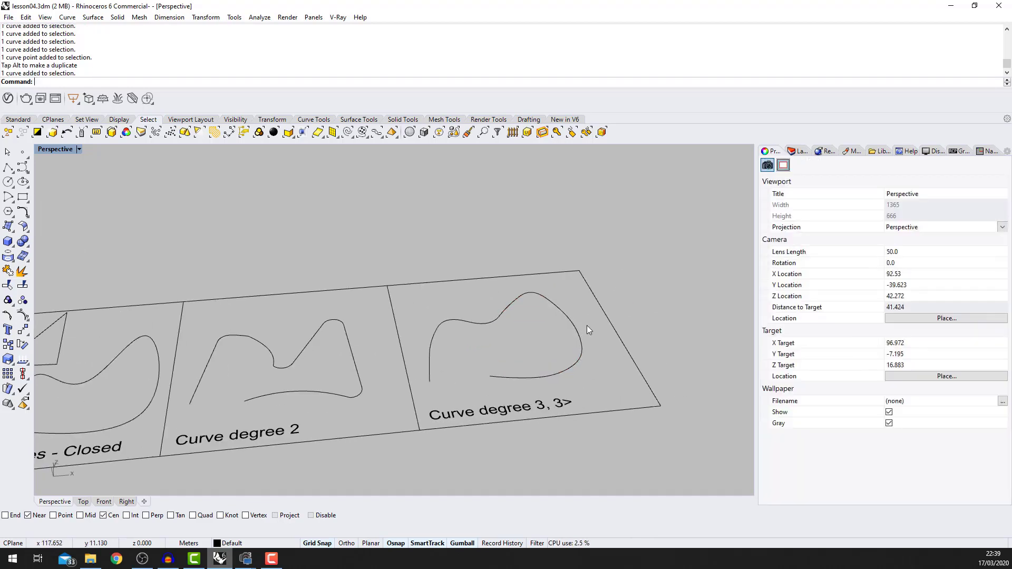
drag(588, 324, 465, 321)
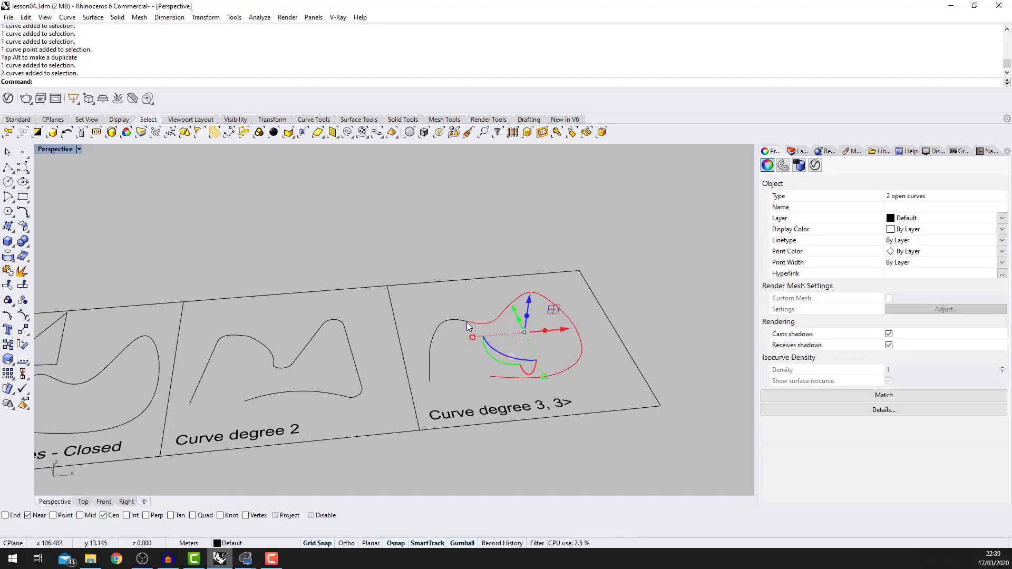
click(582, 378)
drag(583, 378, 433, 309)
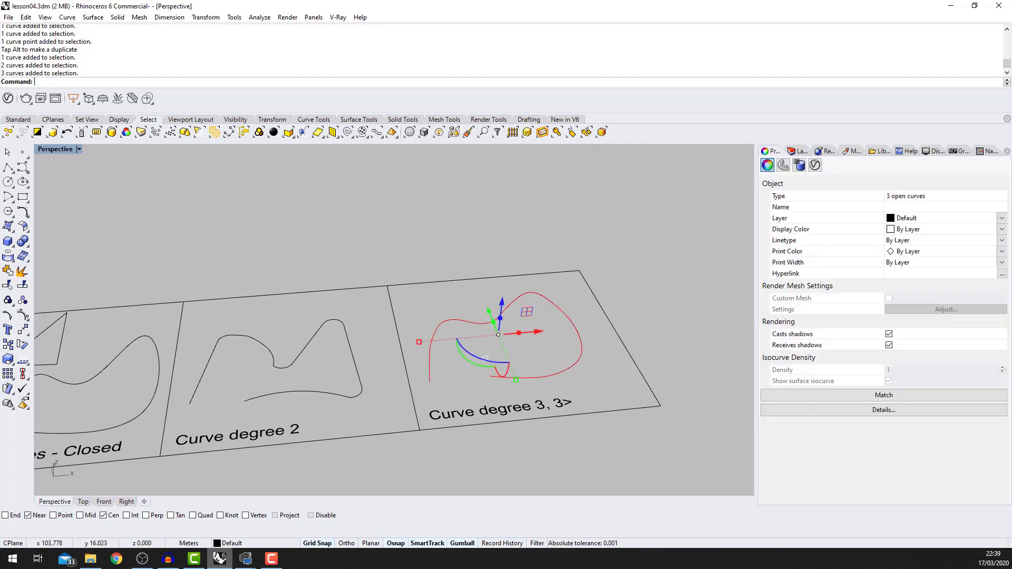
key(Return)
- Rebuild the joined curve in the Curve degree 3, 3> section with 13 points and degree 3
text(Rebuild)
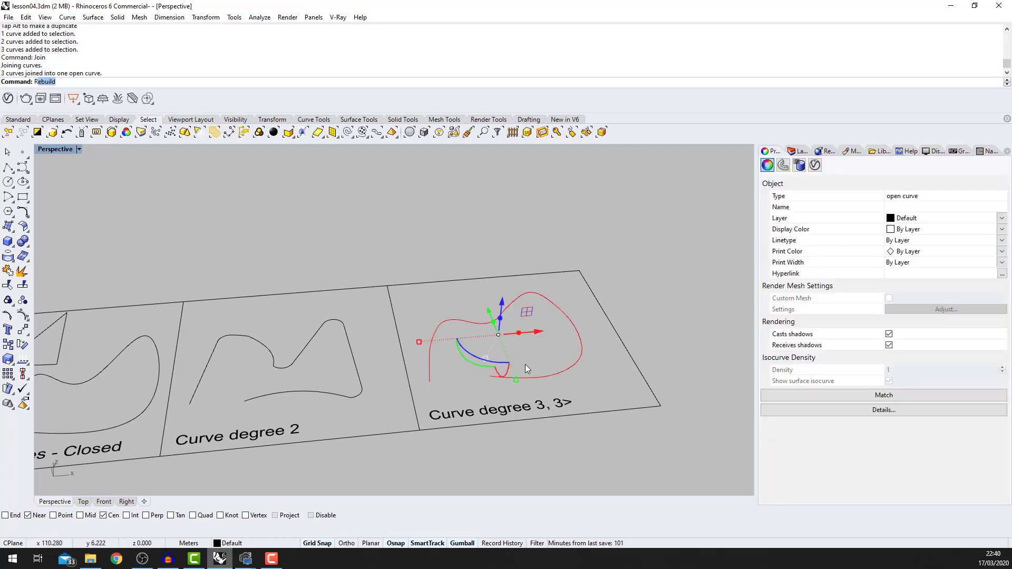
key(Return)
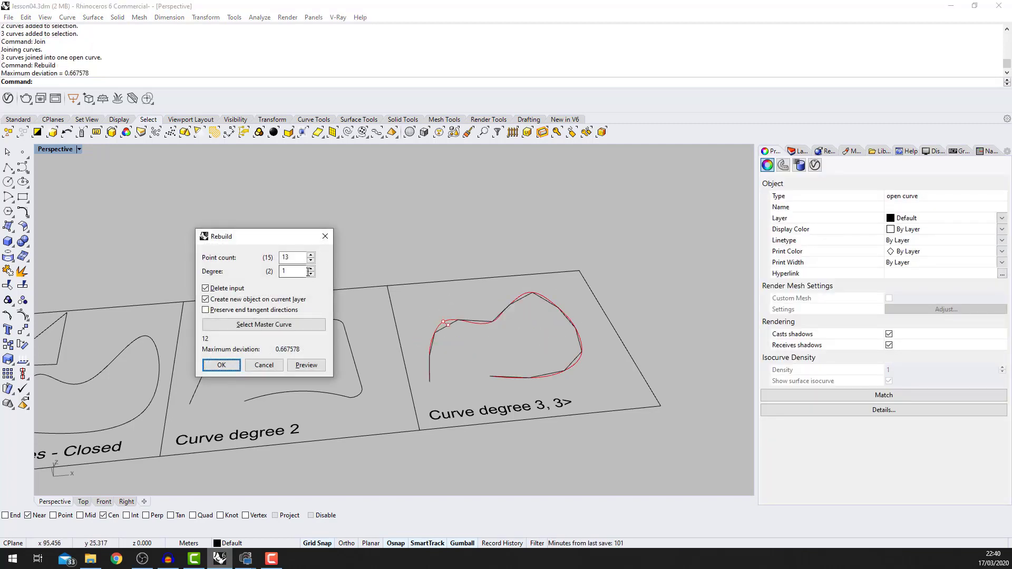
click(310, 269)
click(311, 269)
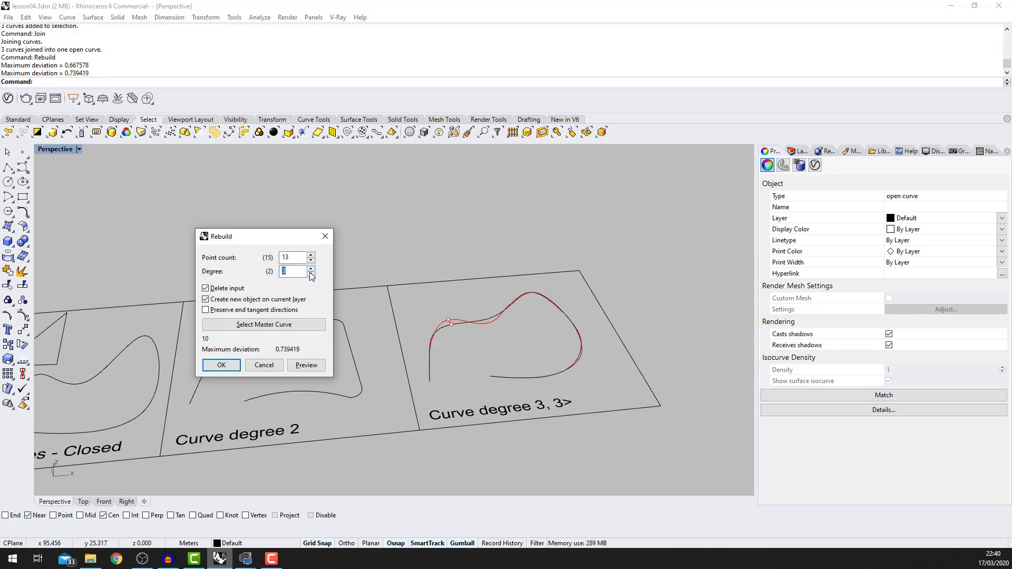
click(222, 366)
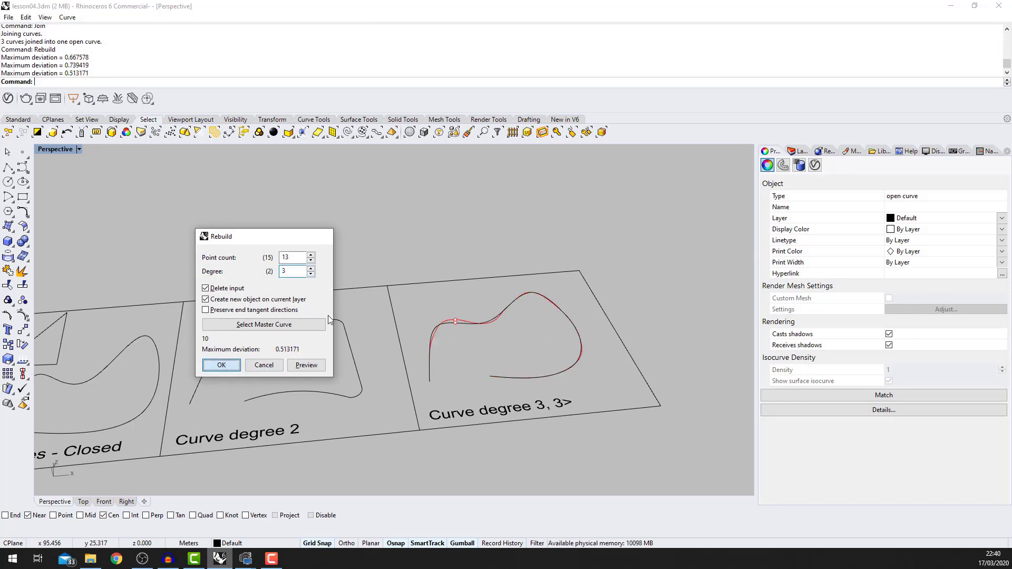
- Move the outermost X-side control point of the rebuilt degree 3 curve inward along the X axis to dent the curve
click(611, 331)
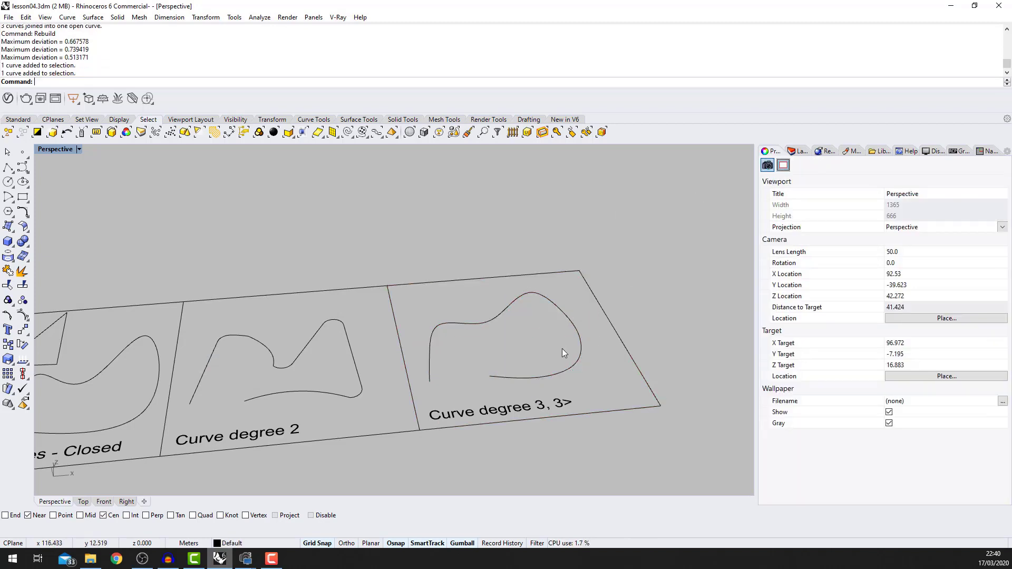
scroll(563, 349, up, 2)
click(568, 302)
click(590, 331)
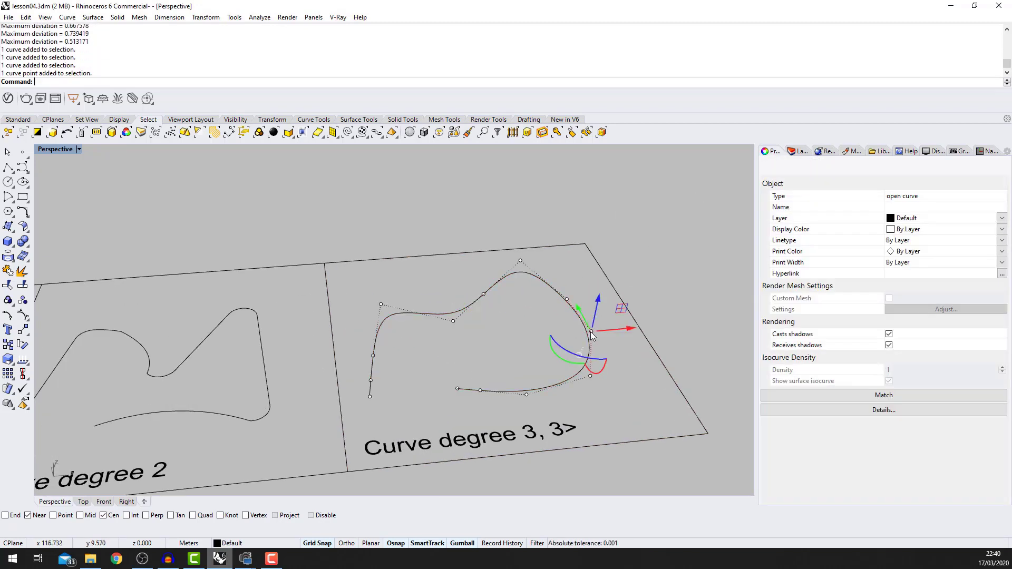
drag(590, 331, 535, 336)
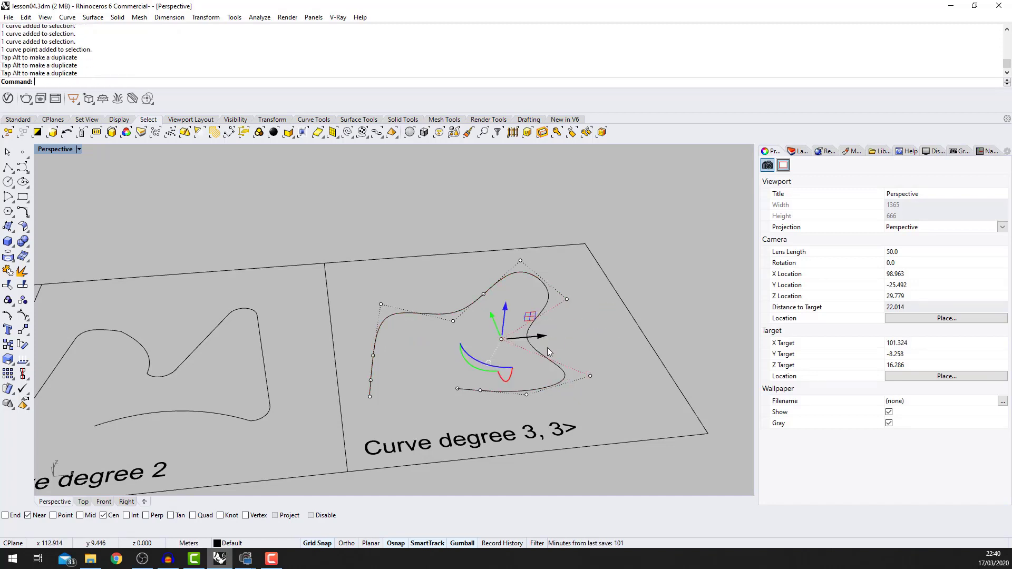
- Move the control point on the lower edge of the degree 3 curve upward along the Y axis
click(527, 394)
drag(526, 394, 502, 339)
scroll(498, 335, down, 4)
click(287, 365)
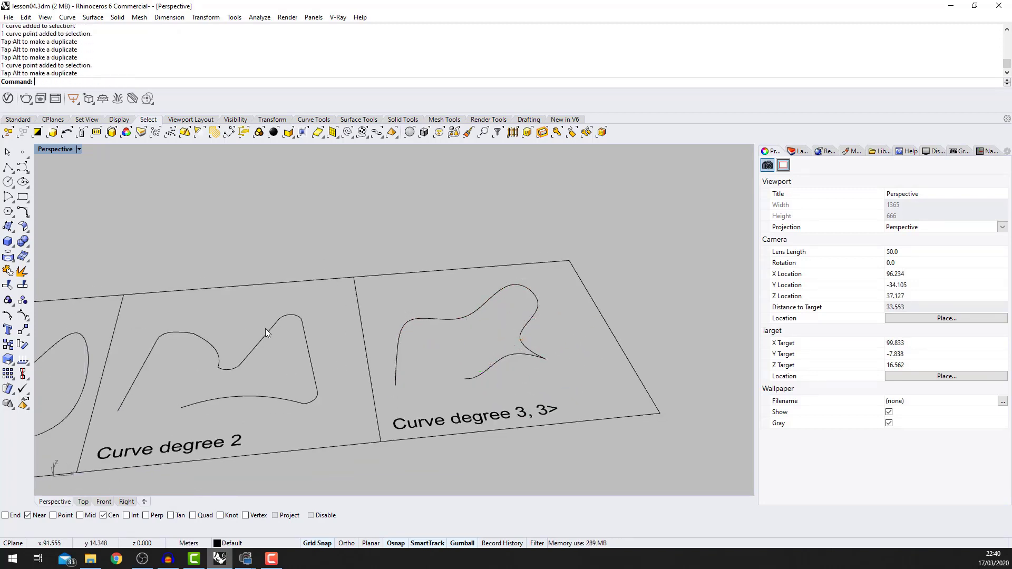
scroll(485, 302, down, 2)
scroll(500, 312, up, 2)
- Move the raised lower control point of the degree 3 curve back downward along the Y axis to round off the spike
click(452, 291)
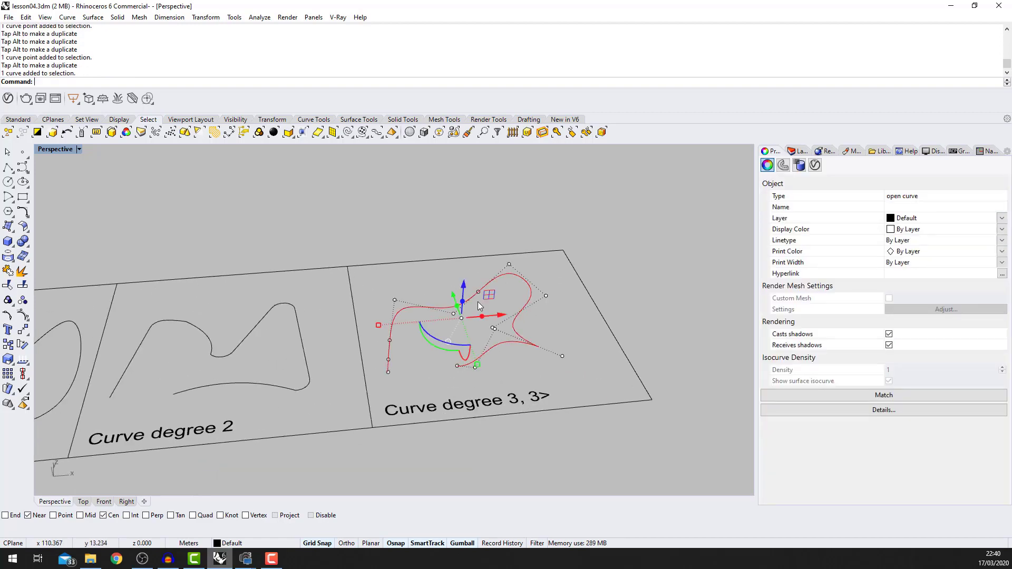
text(Rebuild)
click(514, 376)
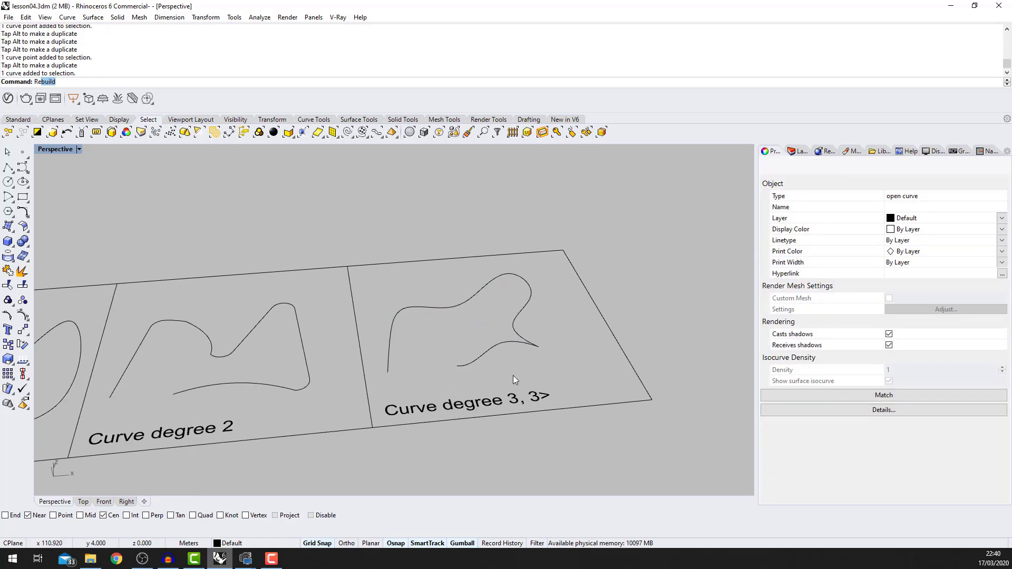
click(502, 349)
scroll(505, 343, up, 2)
click(492, 327)
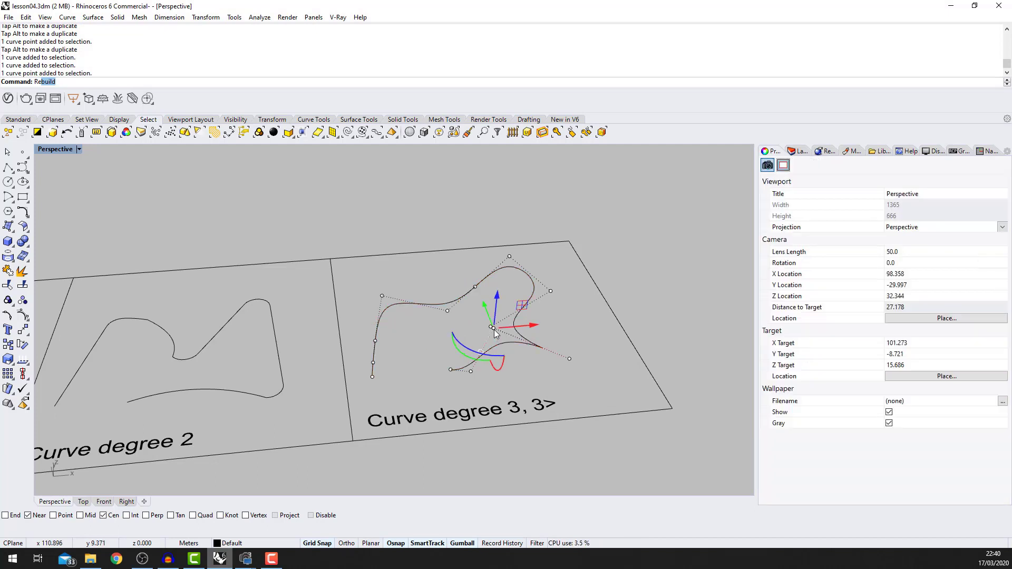
drag(489, 309, 503, 363)
click(552, 321)
scroll(536, 309, down, 3)
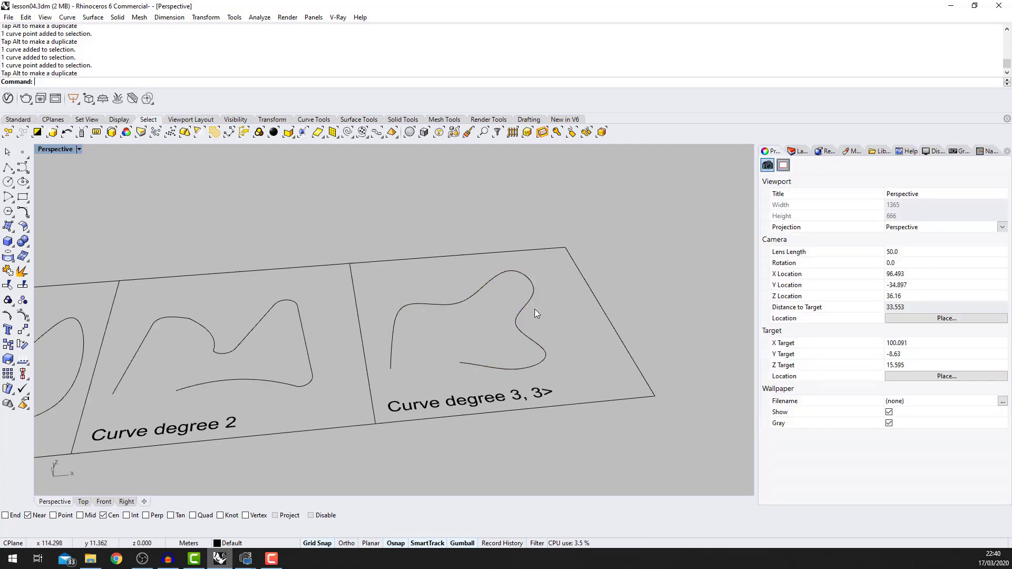
- Rebuild the edited curve in the Curve degree 3, 3> section with 14 points and degree 2
scroll(522, 315, up, 5)
scroll(530, 303, down, 4)
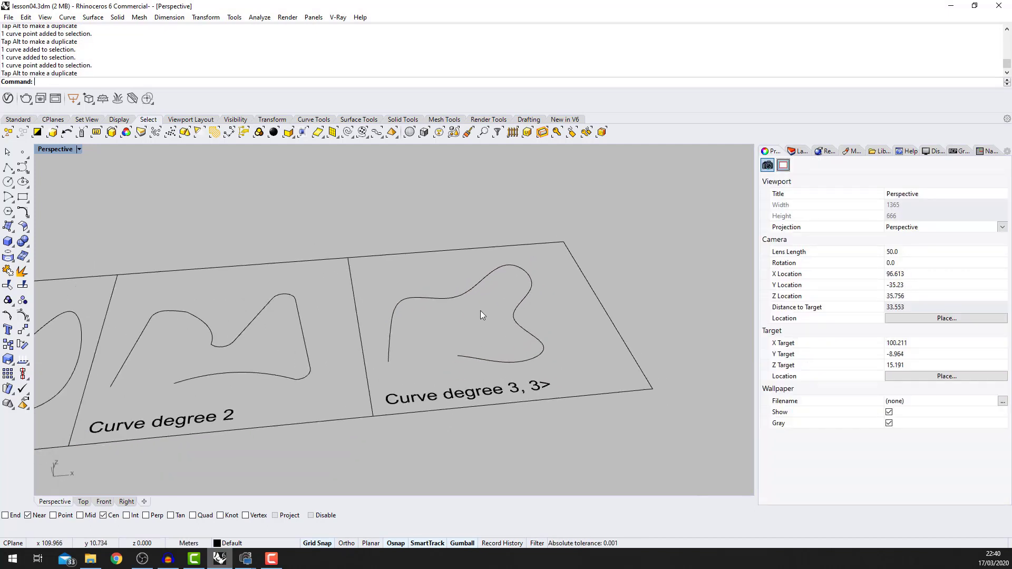
click(523, 308)
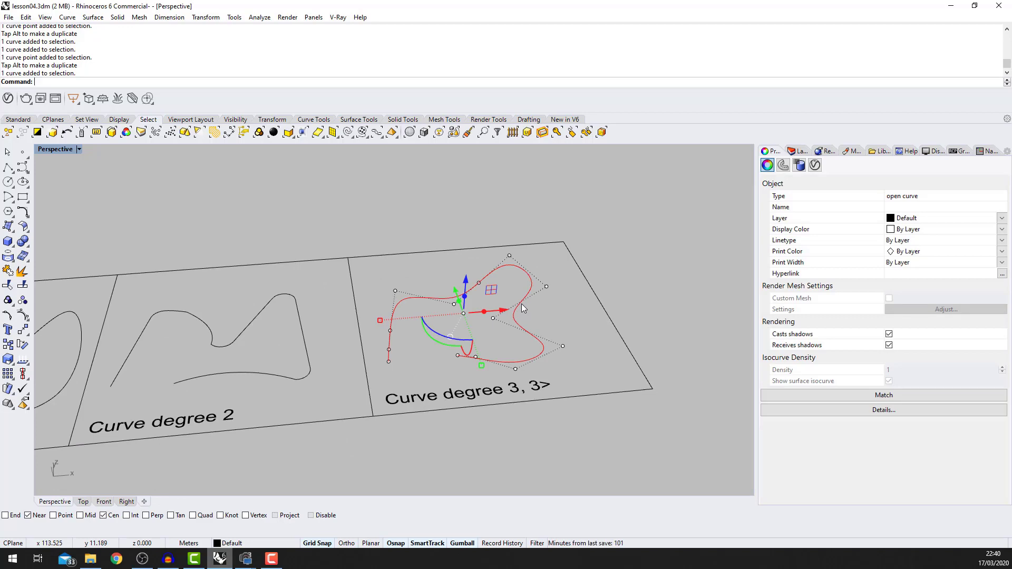
text(Rebuild)
key(Return)
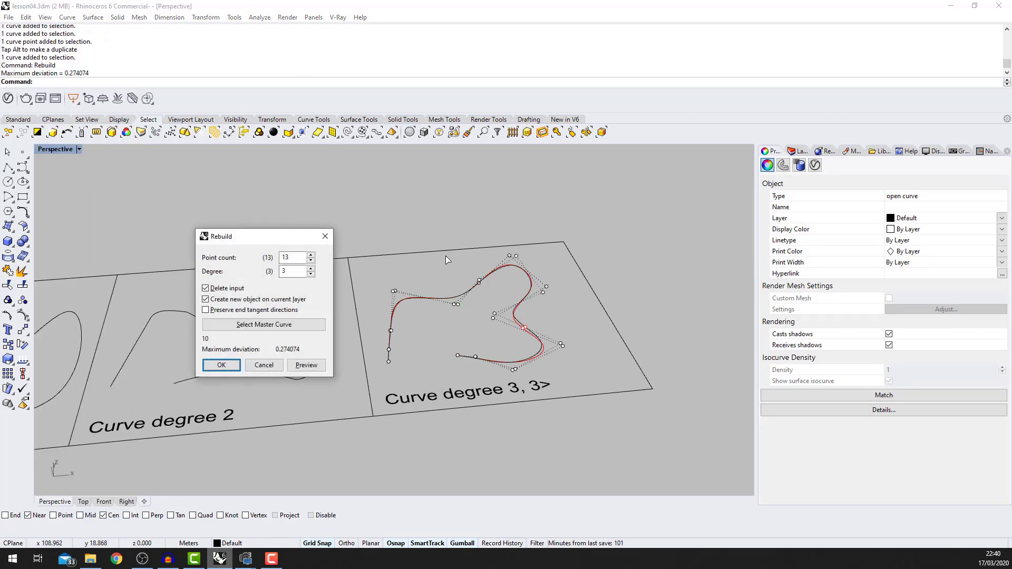
click(311, 255)
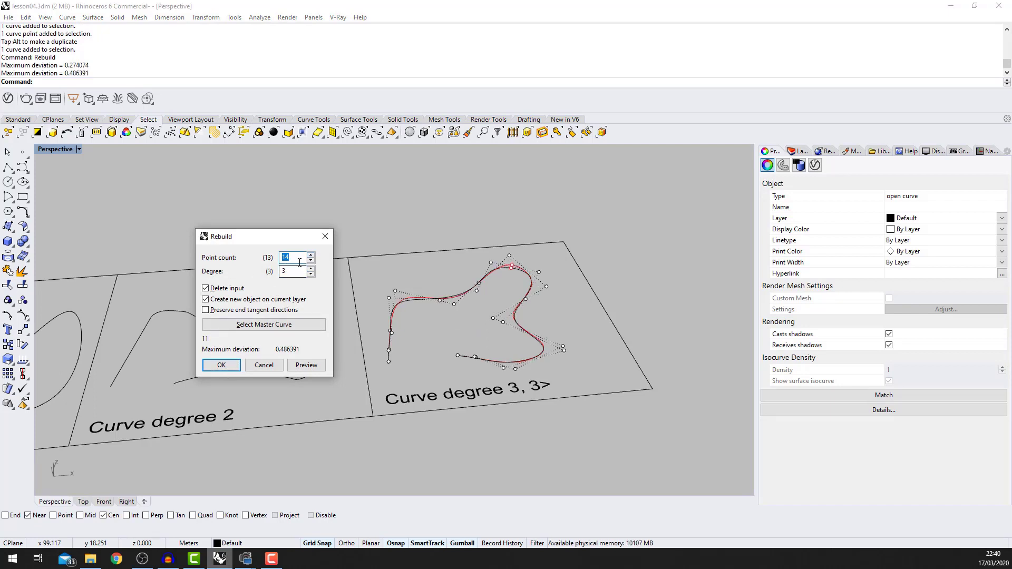
click(310, 274)
click(222, 365)
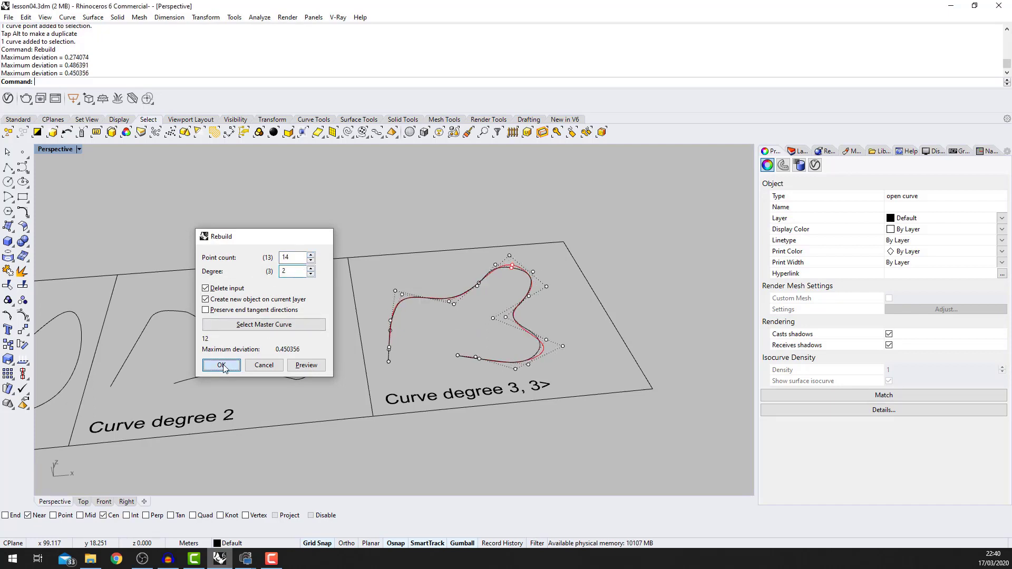
key(Escape)
- Explode the rebuilt degree 2 curve in the Curve degree 3, 3> section into separate segments
scroll(526, 293, down, 1)
scroll(522, 292, up, 2)
click(522, 292)
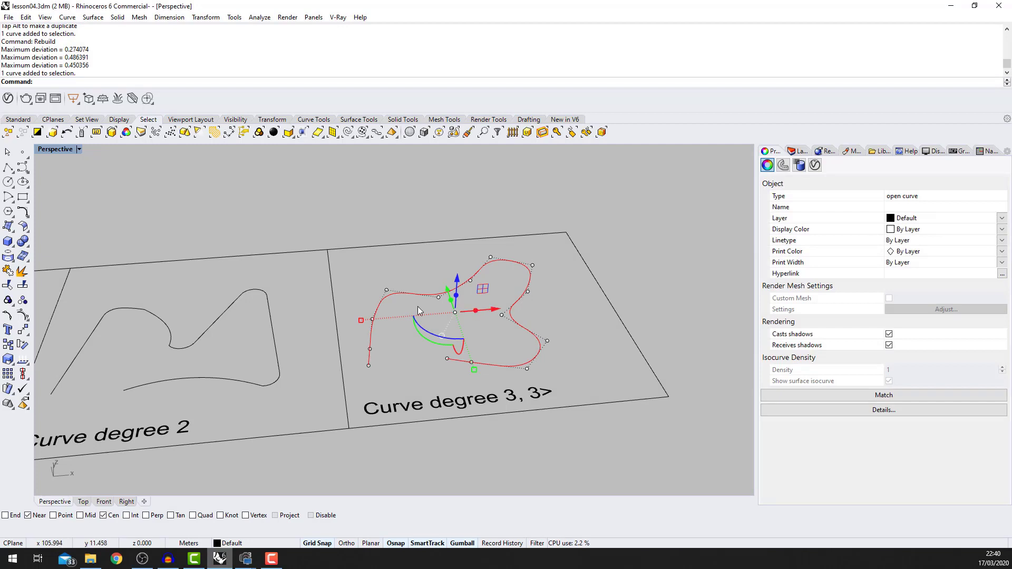
text(Explode)
key(Return)
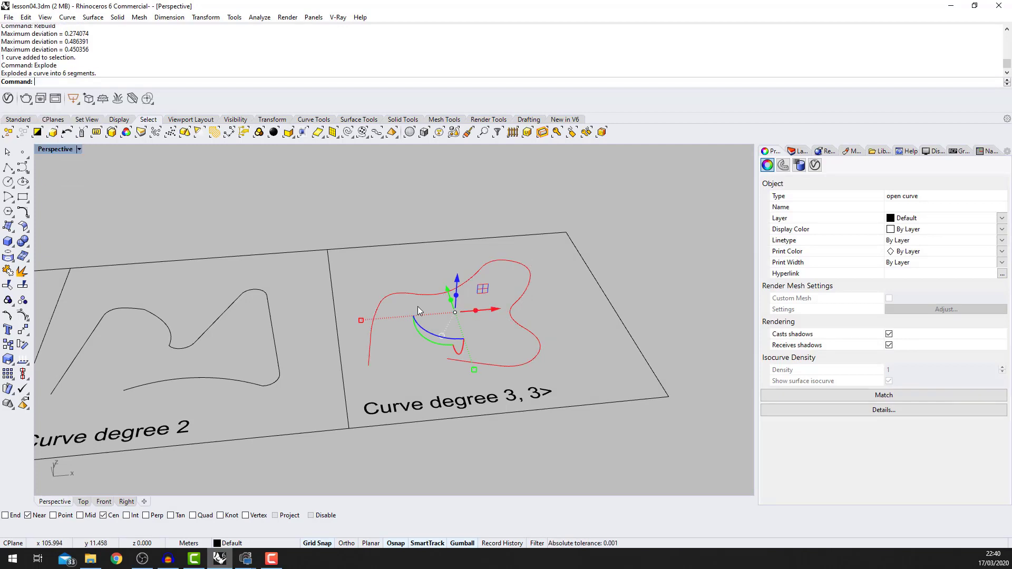
key(Escape)
- Select the exploded curve segments one after another to examine where the curve was split
click(469, 282)
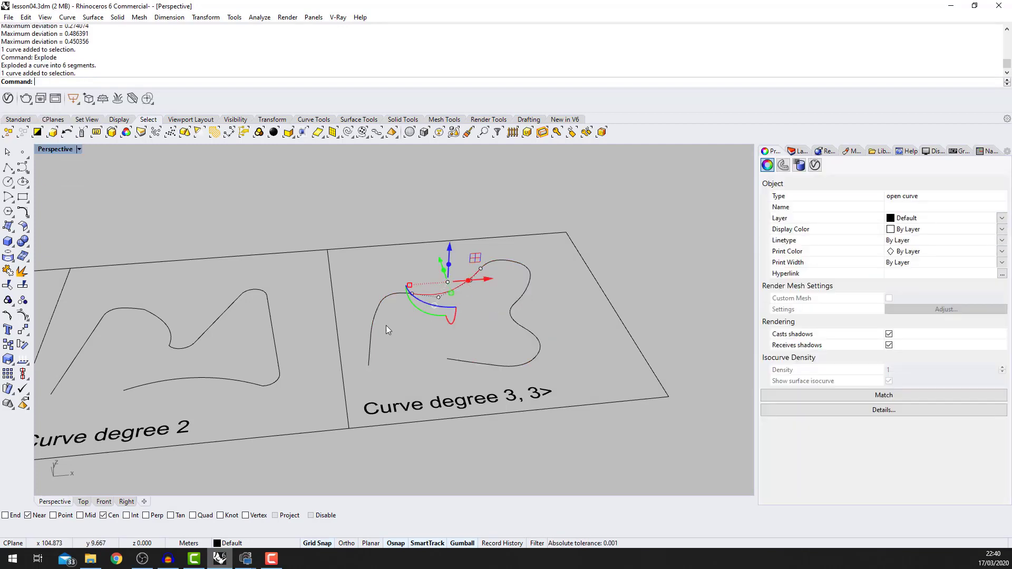
click(381, 314)
click(479, 270)
click(502, 259)
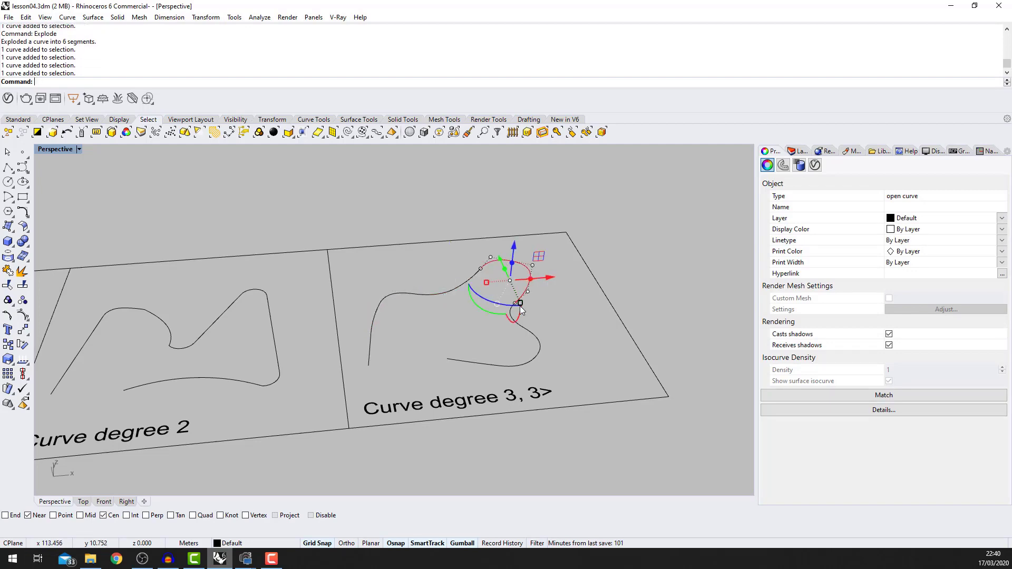
click(526, 334)
right_drag(528, 339, 578, 311)
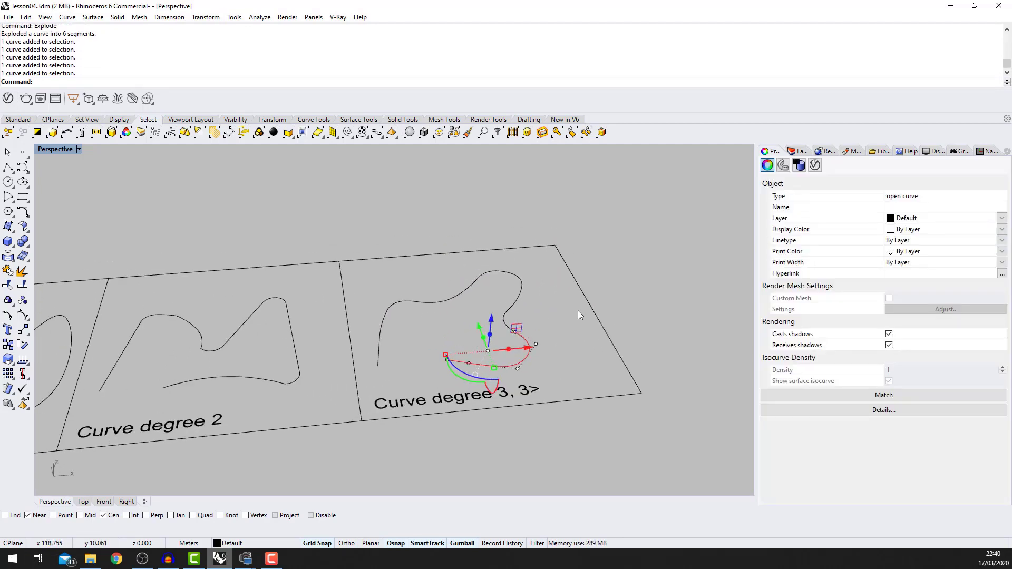
scroll(578, 311, down, 3)
scroll(577, 311, up, 1)
scroll(574, 311, up, 1)
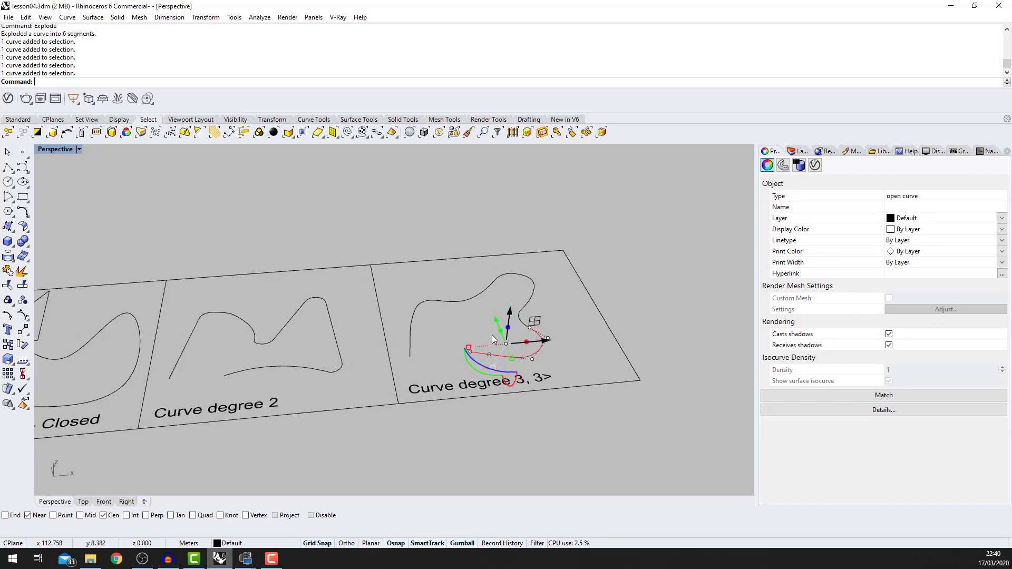
- Compare the exploded curve with the curves in the Curve degree 2 and Polylines/Curves - Closed sections
right_drag(388, 356, 377, 316)
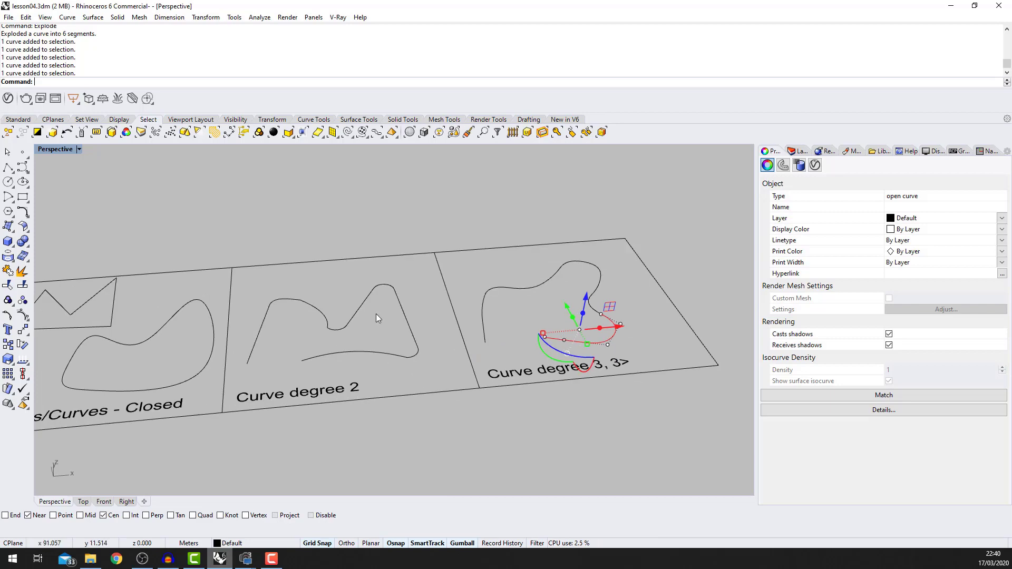
scroll(403, 269, down, 4)
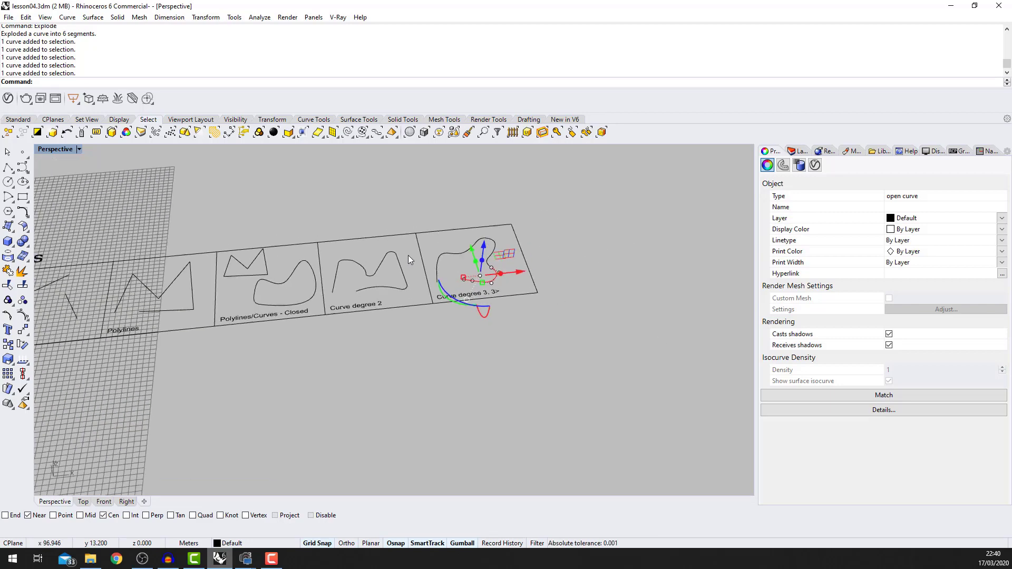
scroll(410, 253, up, 2)
mouse_move(420, 238)
right_down()
mouse_move(393, 244)
mouse_move(412, 245)
right_up()
scroll(399, 253, down, 3)
scroll(410, 289, up, 4)
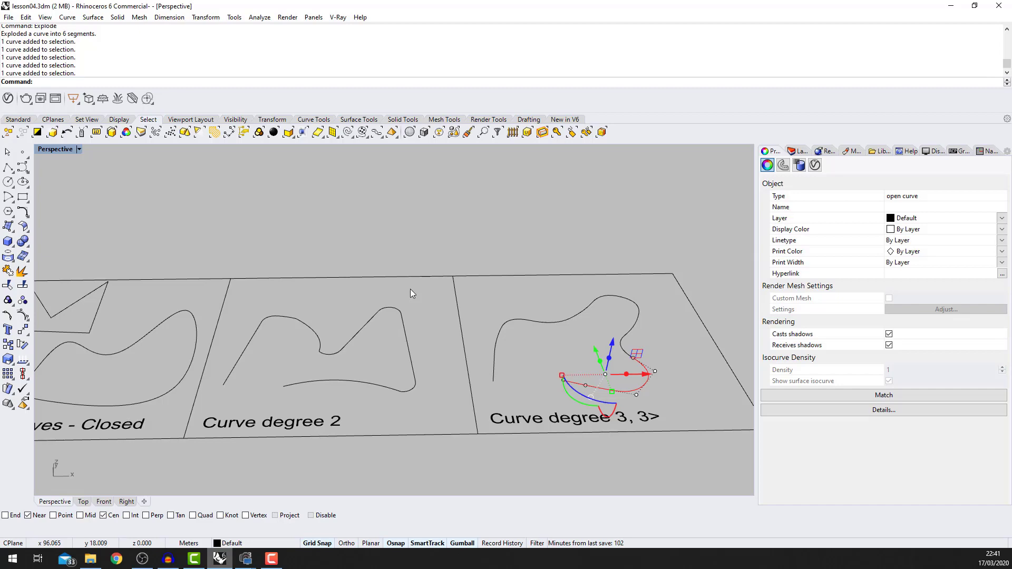
scroll(410, 289, down, 2)
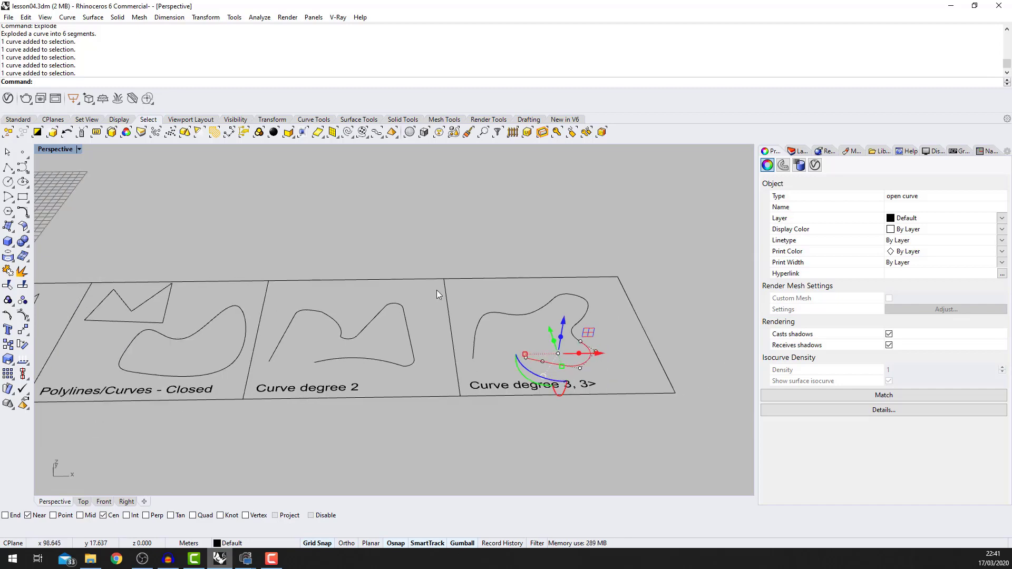
scroll(542, 309, down, 3)
scroll(542, 309, up, 3)
click(586, 292)
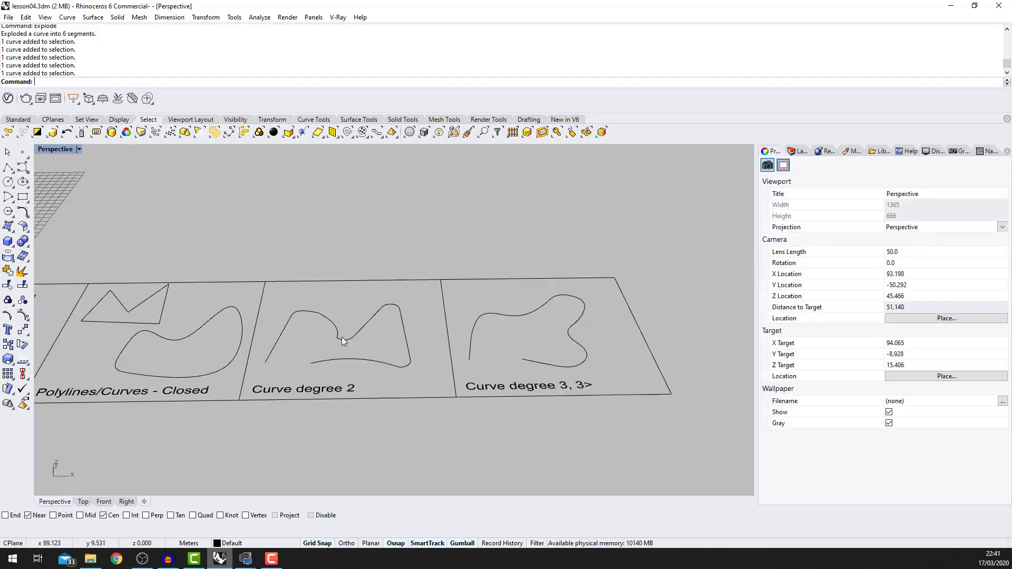
scroll(338, 336, up, 4)
scroll(176, 319, down, 2)
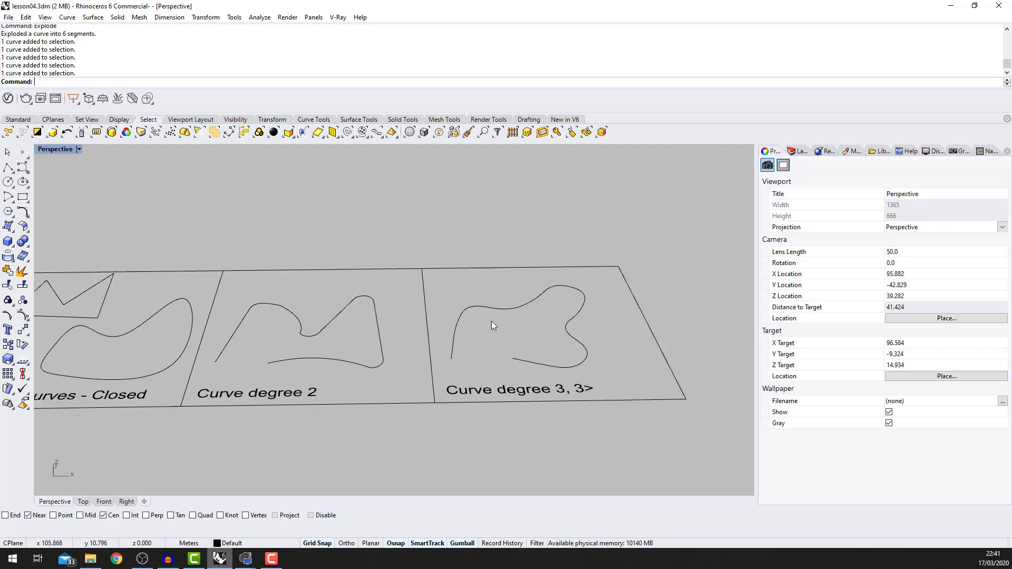
- Try to explode the closed curve in the Polylines/Curves - Closed section, then reselect it to check its control points
click(179, 317)
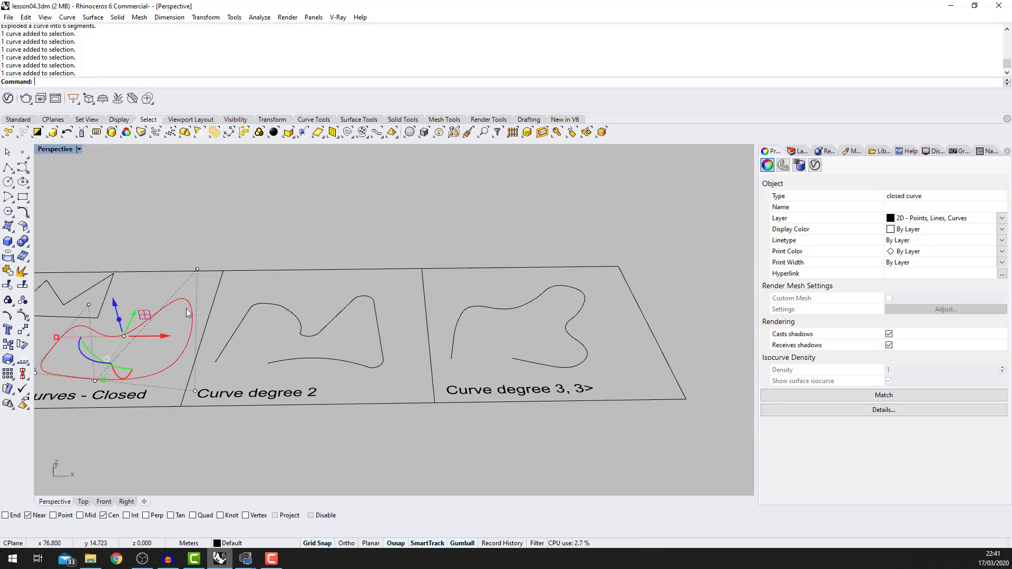
right_drag(176, 277, 88, 299)
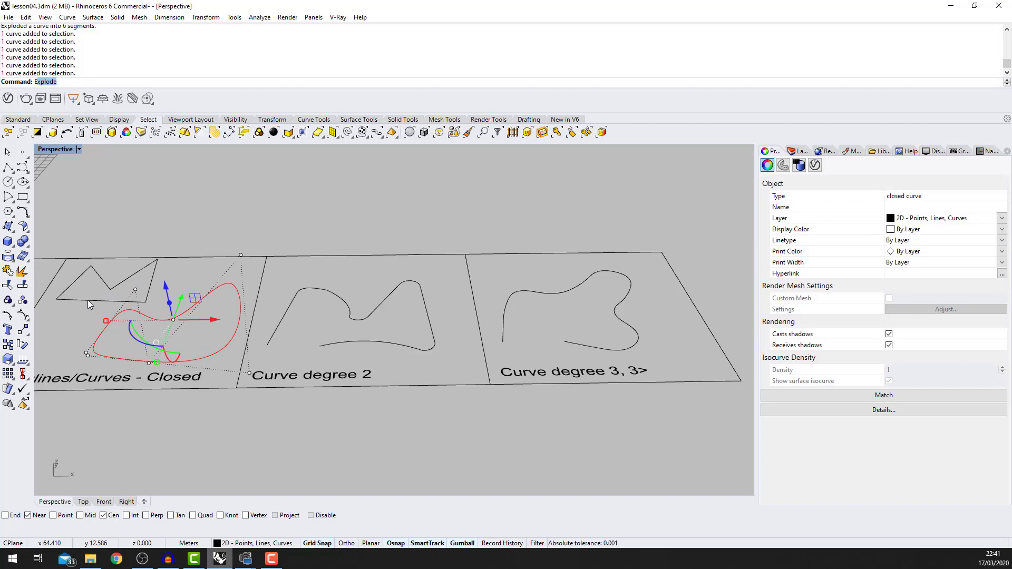
key(Return)
key(Escape)
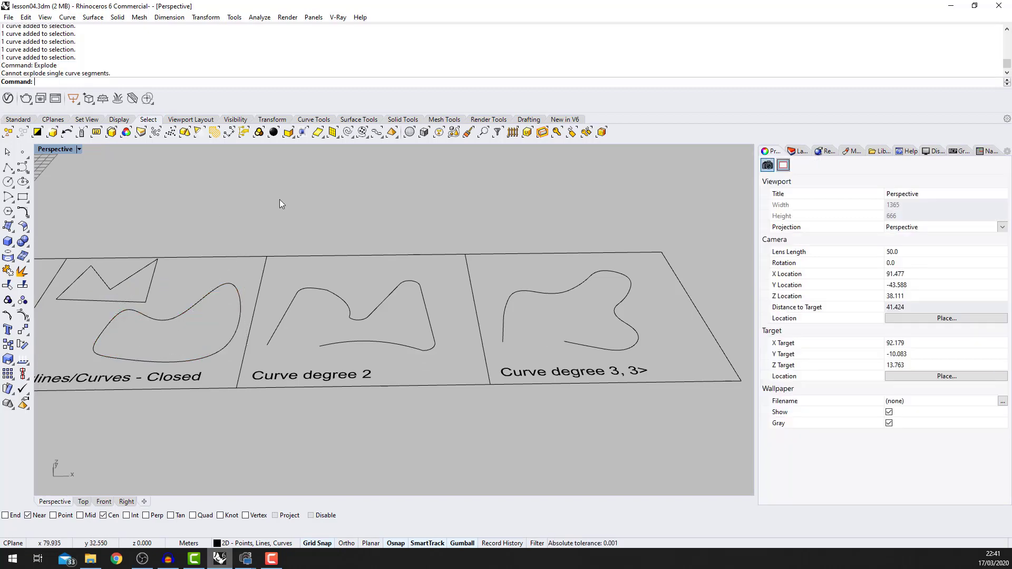
click(203, 305)
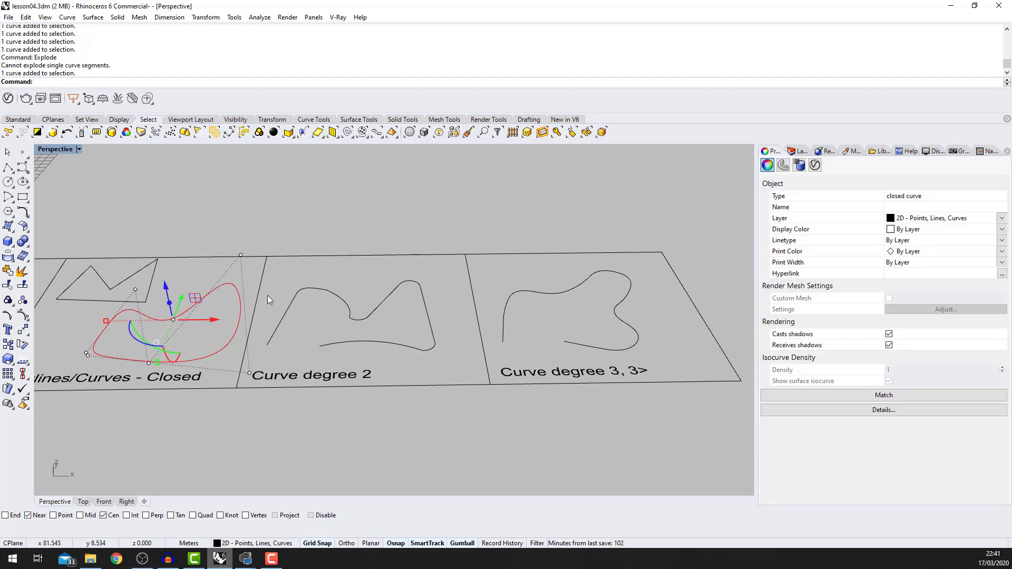
right_drag(267, 296, 577, 410)
click(574, 406)
- Turn on the visibility of the 3D - Surfaces layer
scroll(520, 302, up, 5)
scroll(546, 280, down, 7)
mouse_move(546, 280)
right_down()
mouse_move(568, 281)
mouse_move(539, 271)
right_up()
scroll(540, 271, down, 3)
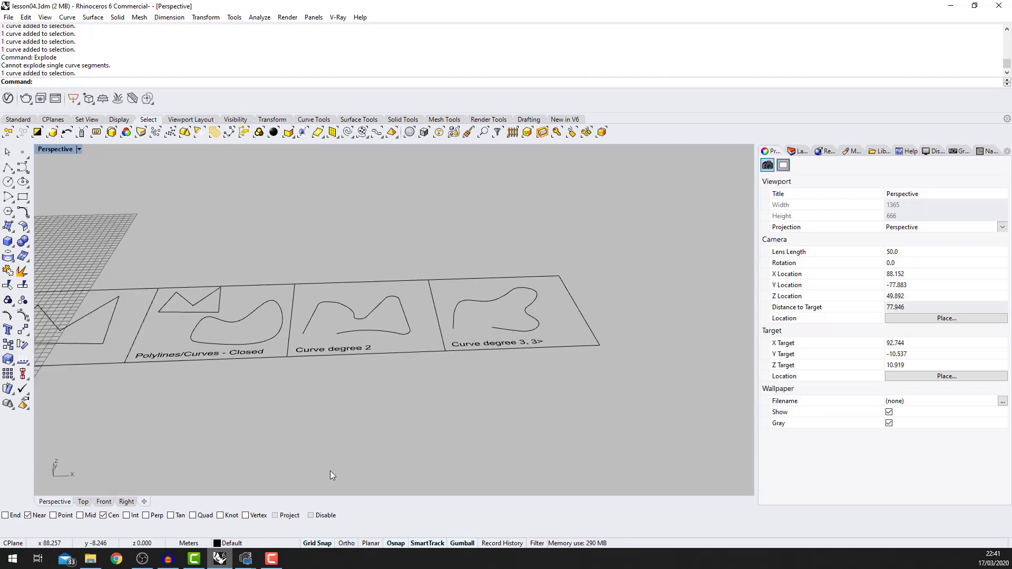
scroll(413, 390, up, 2)
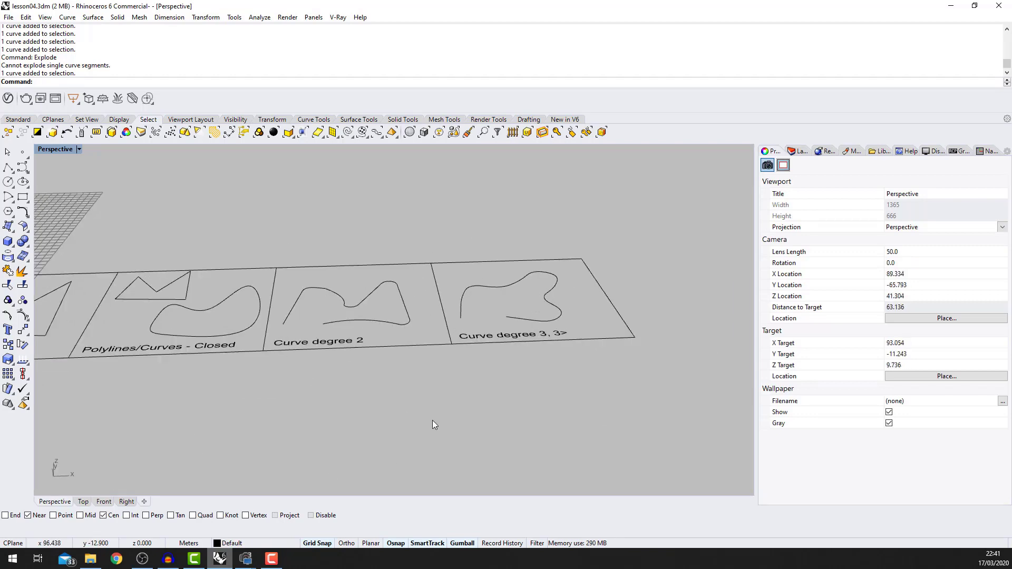
scroll(447, 334, down, 10)
right_drag(457, 321, 312, 292)
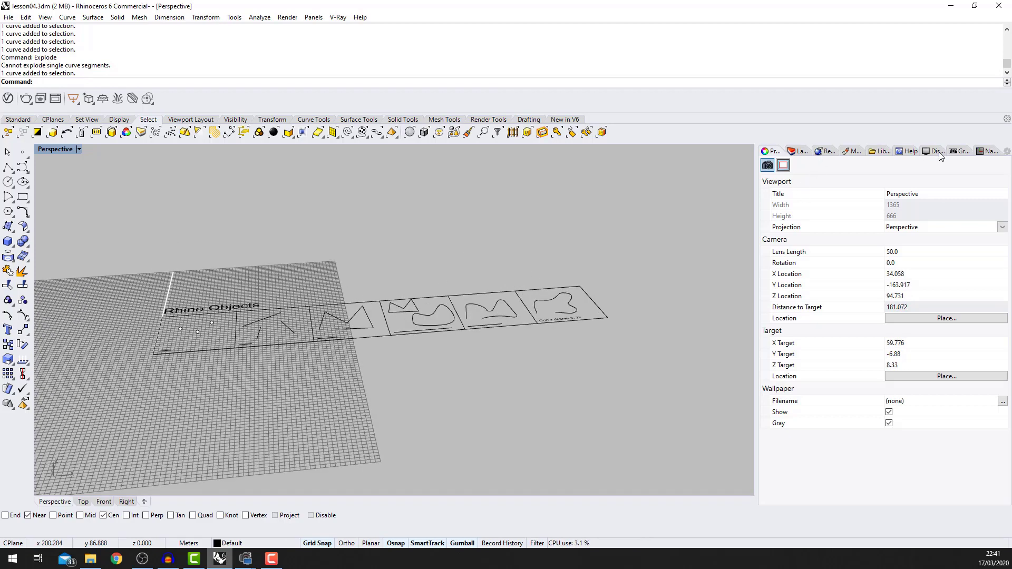
click(798, 152)
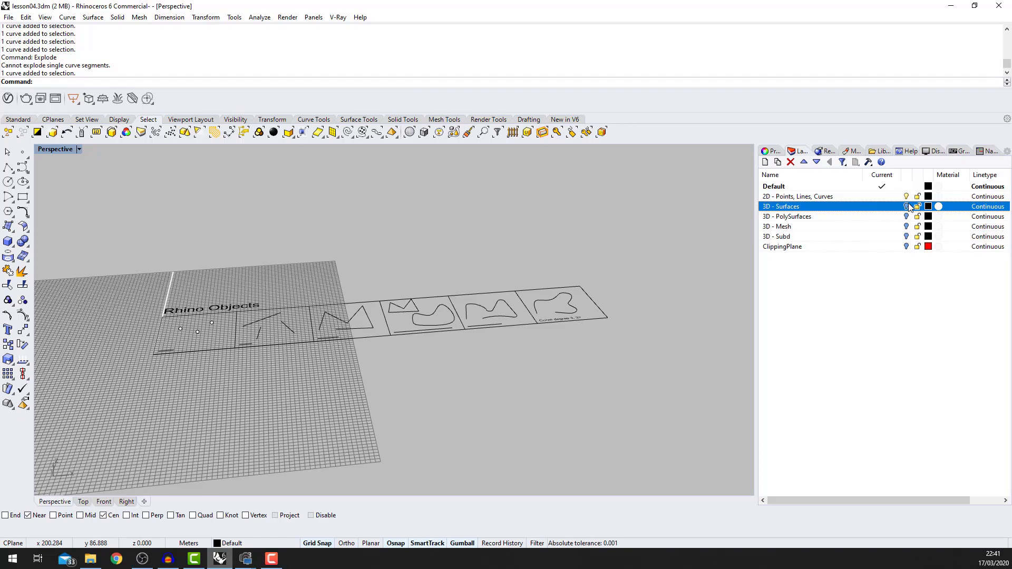
click(906, 206)
- Select the open surface in the Surface open section for inspection
right_drag(714, 251, 429, 271)
scroll(429, 272, up, 5)
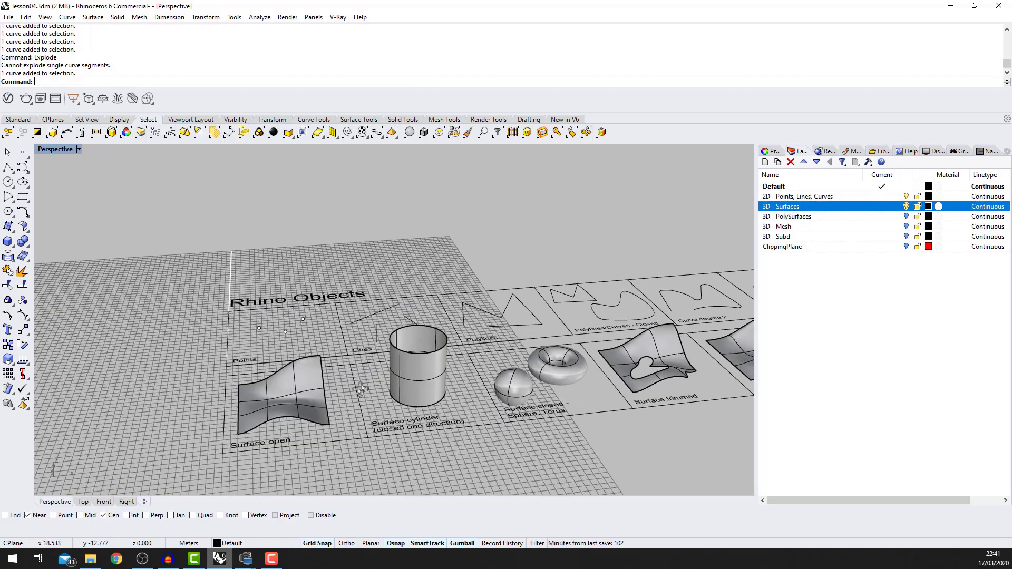
right_drag(348, 376, 306, 416)
scroll(344, 454, up, 5)
scroll(315, 353, down, 3)
click(316, 353)
scroll(326, 353, down, 2)
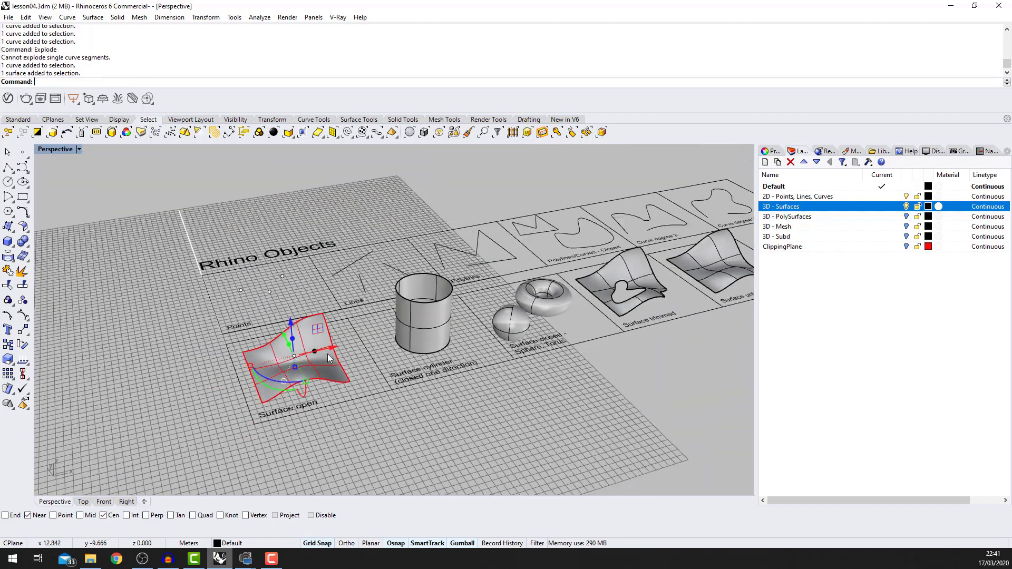
- Examine the surface in the Surface open section and its four free edges from several angles
right_drag(328, 359, 268, 400)
scroll(267, 400, up, 2)
scroll(310, 368, up, 1)
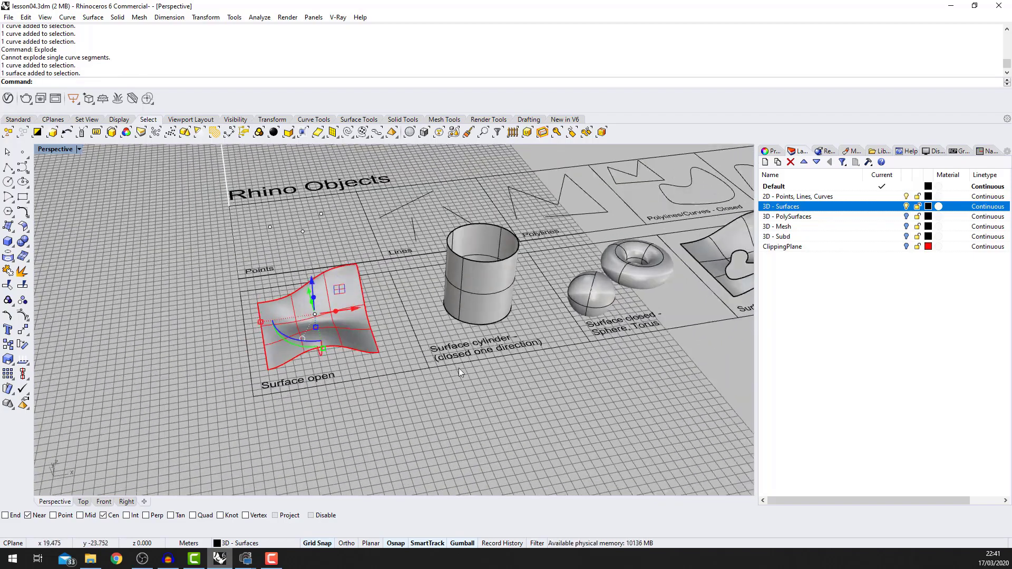
scroll(288, 400, down, 5)
scroll(288, 432, up, 2)
click(300, 379)
scroll(295, 376, up, 8)
scroll(261, 354, up, 2)
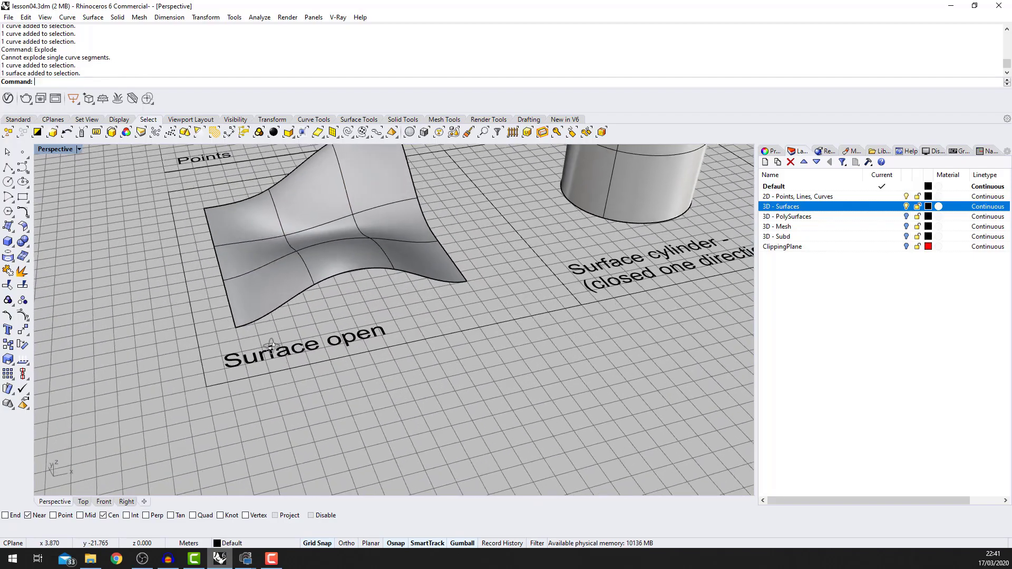
scroll(319, 372, up, 3)
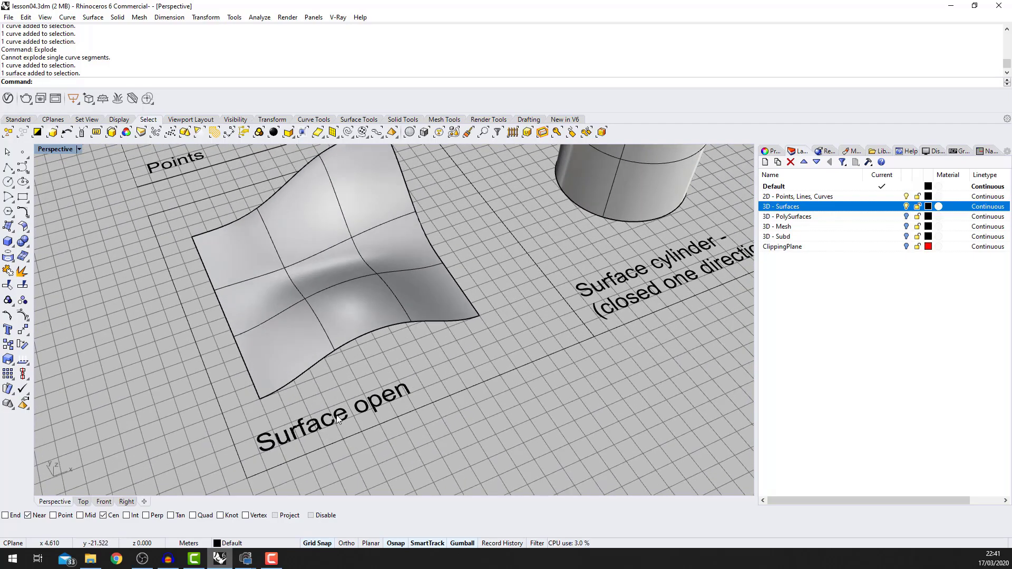
scroll(338, 419, down, 10)
scroll(398, 303, up, 3)
scroll(353, 413, up, 5)
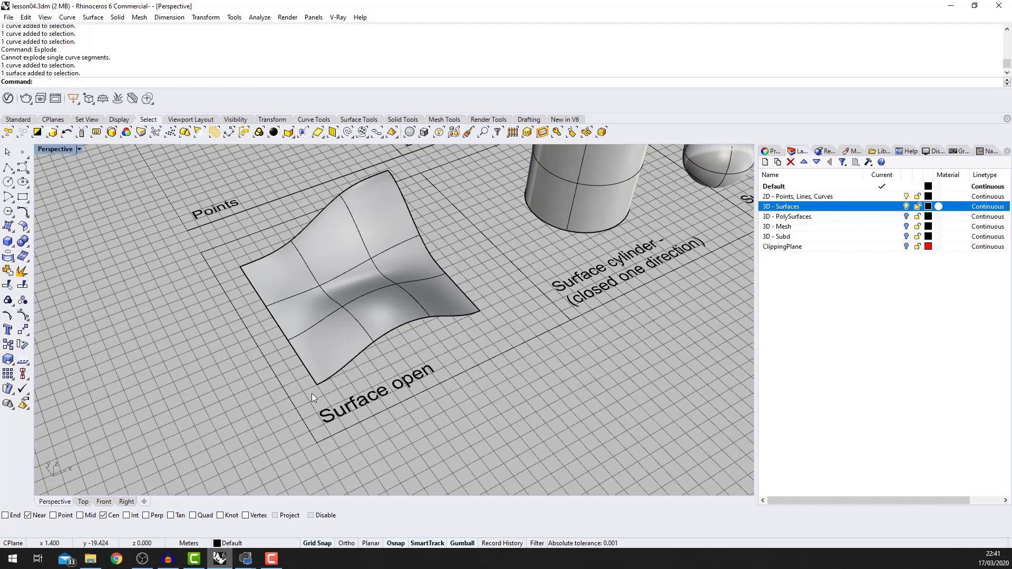
scroll(327, 385, down, 4)
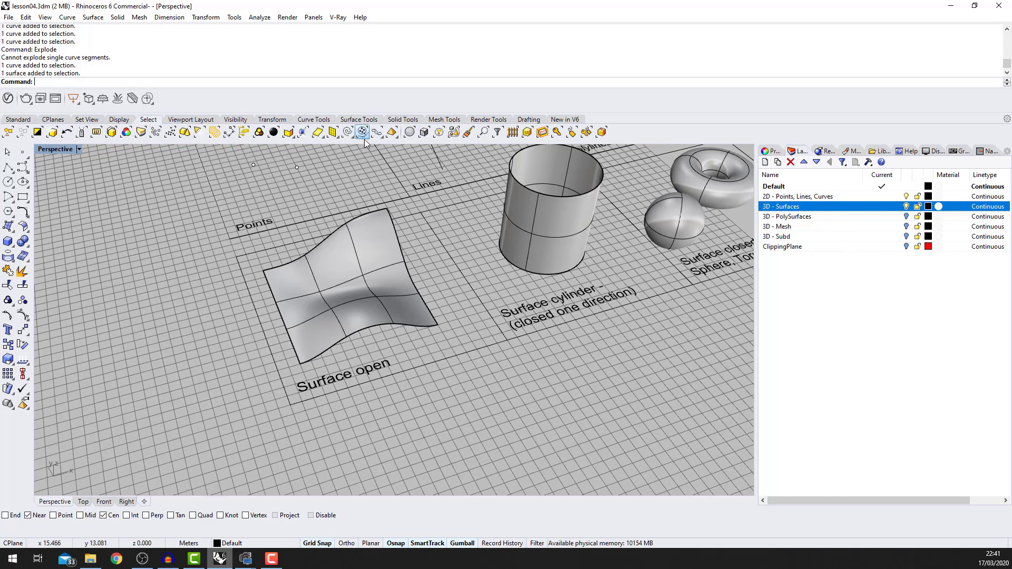
- Select all open surfaces in the model to see which ones qualify, and clear the selection
click(323, 136)
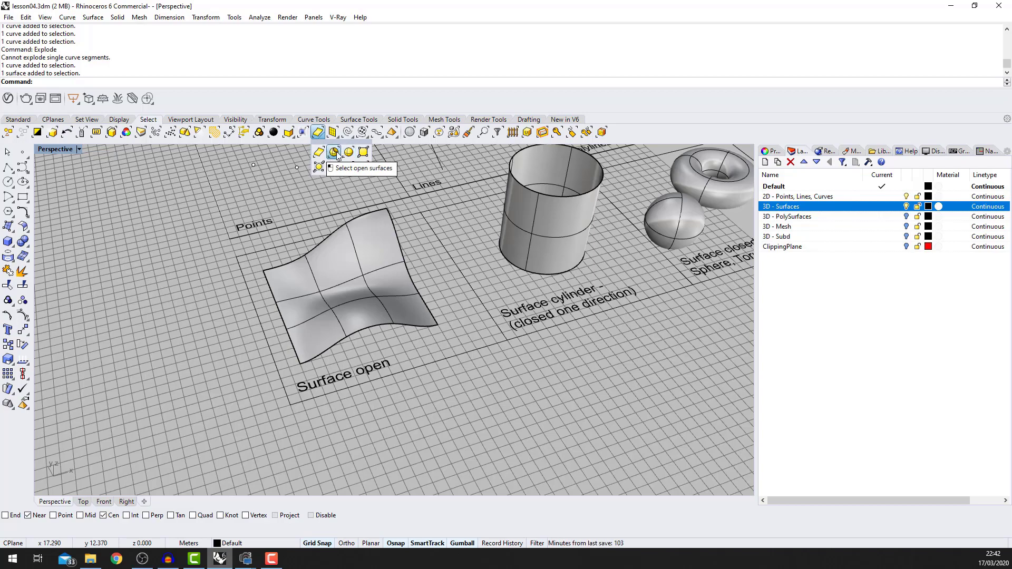
click(334, 152)
scroll(321, 264, down, 5)
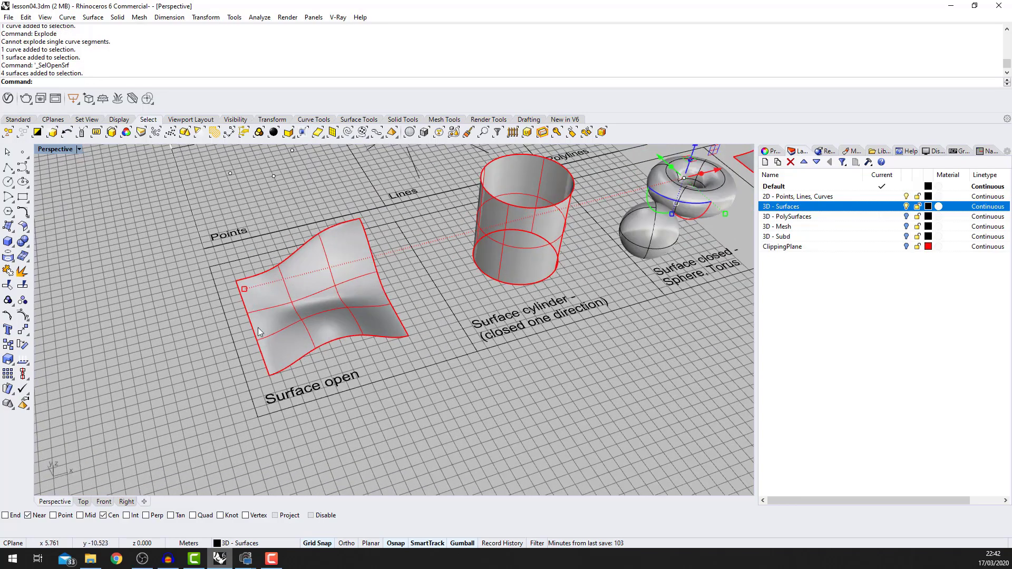
right_drag(562, 232, 472, 330)
key(Escape)
- Examine the cylinder surface that is closed in one direction and compare it with the closed sphere and torus
scroll(410, 307, up, 10)
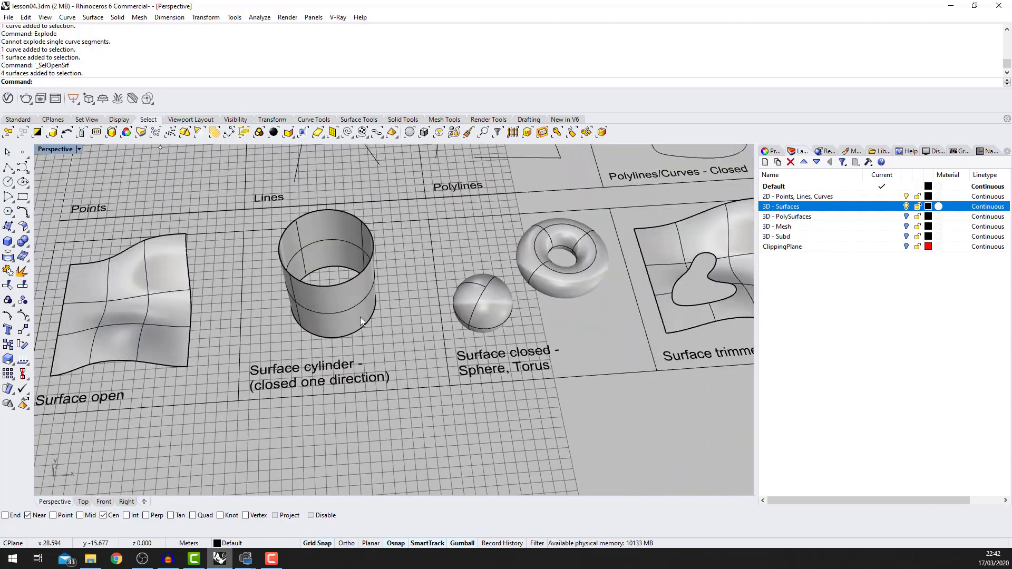
right_drag(357, 306, 380, 282)
scroll(368, 266, down, 5)
scroll(395, 224, down, 3)
scroll(373, 250, down, 5)
scroll(374, 247, up, 5)
scroll(382, 285, down, 4)
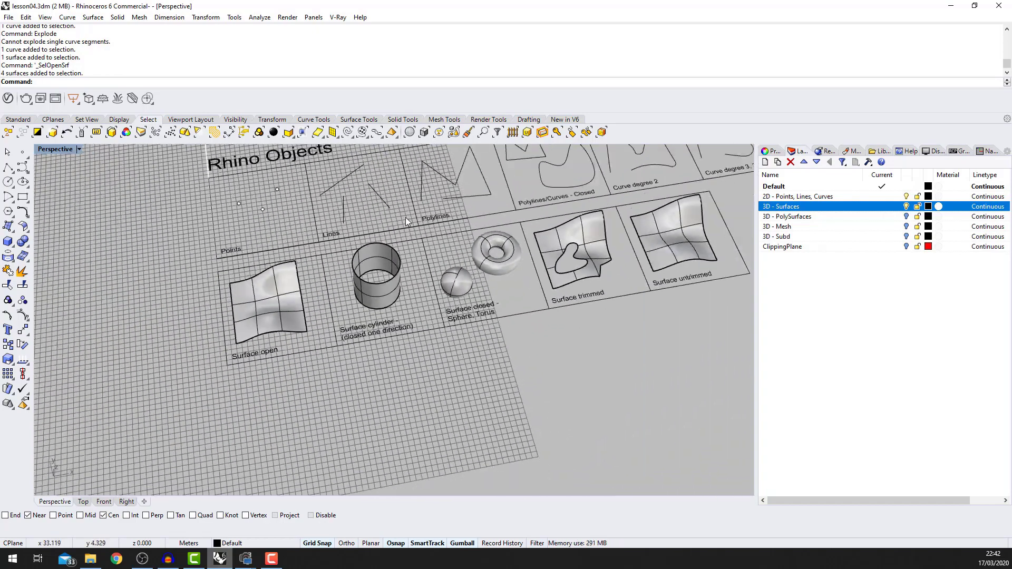
scroll(447, 245, up, 4)
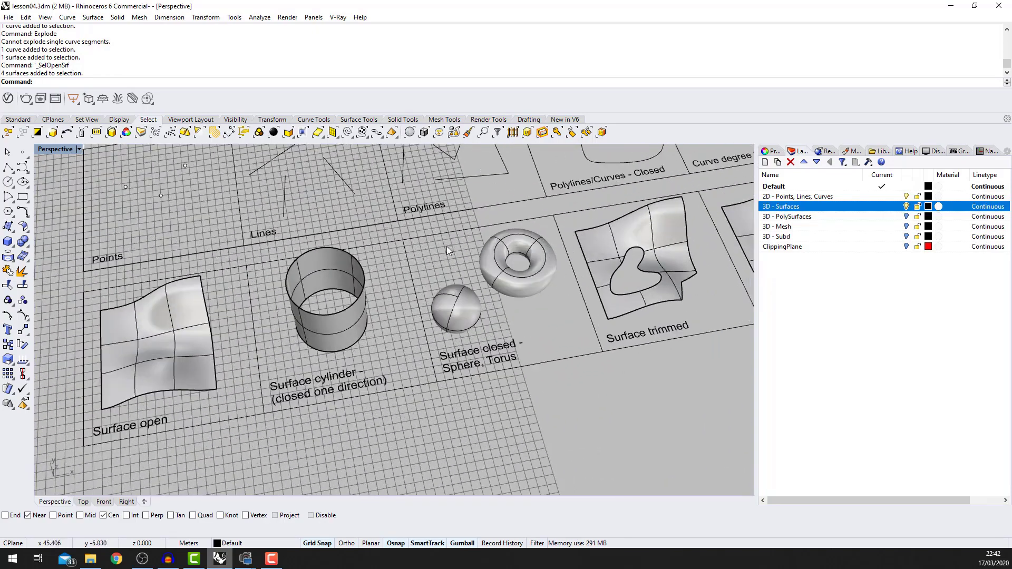
scroll(401, 248, up, 3)
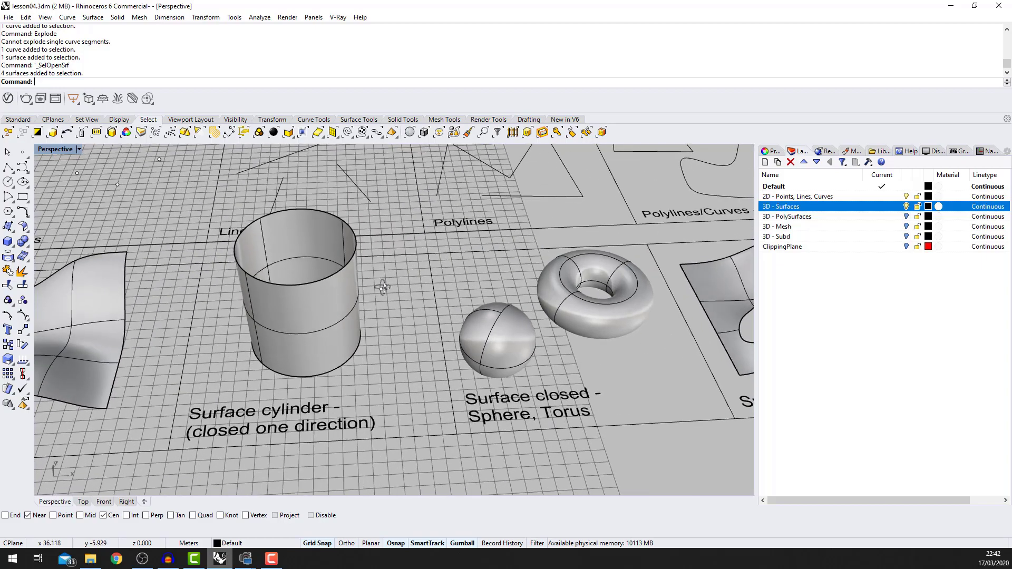
scroll(466, 282, down, 2)
scroll(518, 284, up, 3)
scroll(281, 288, up, 3)
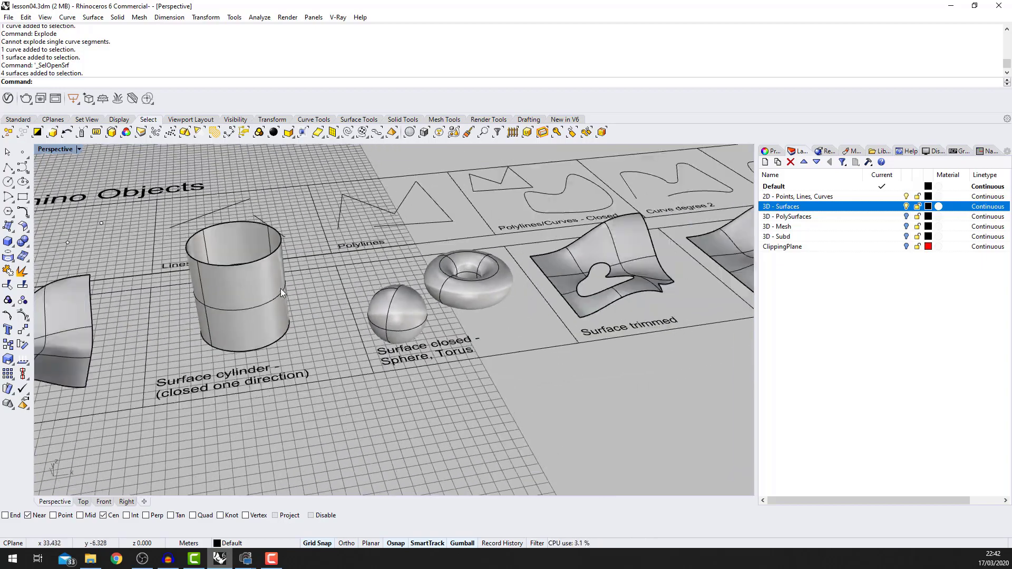
scroll(280, 287, down, 5)
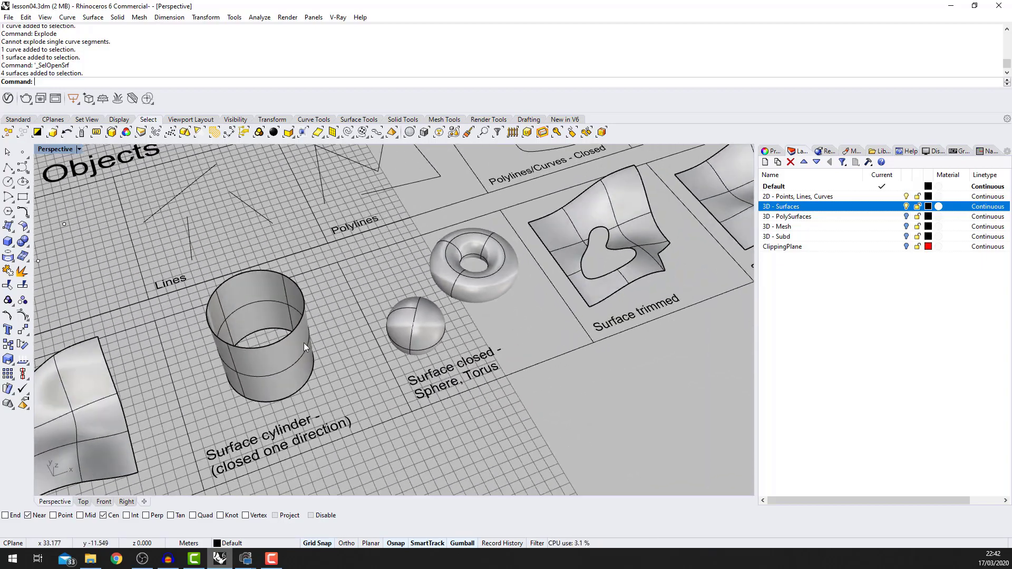
- Turn on the control points of the cylinder in the Surface cylinder section
click(312, 327)
scroll(319, 319, down, 1)
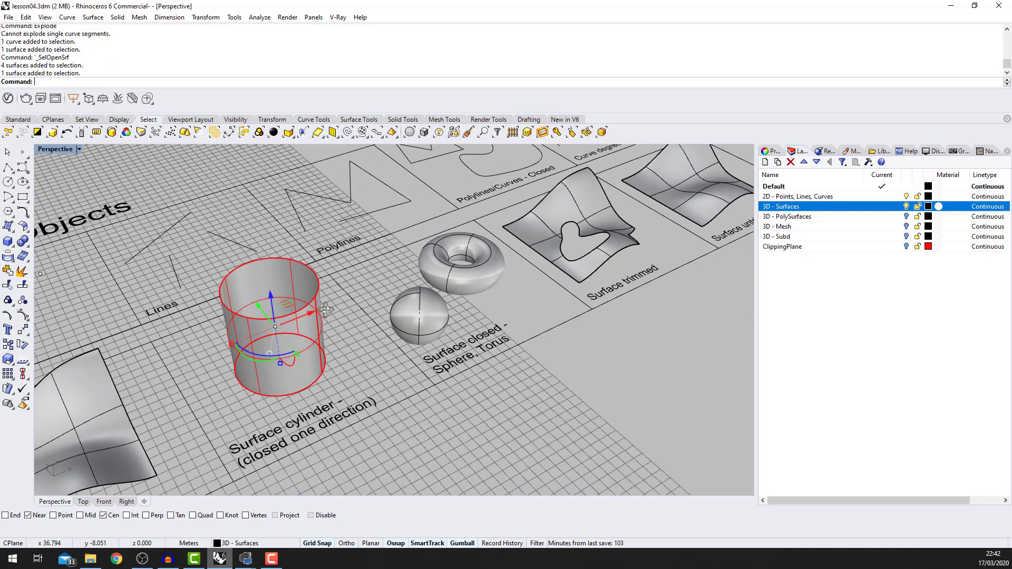
right_drag(329, 309, 340, 349)
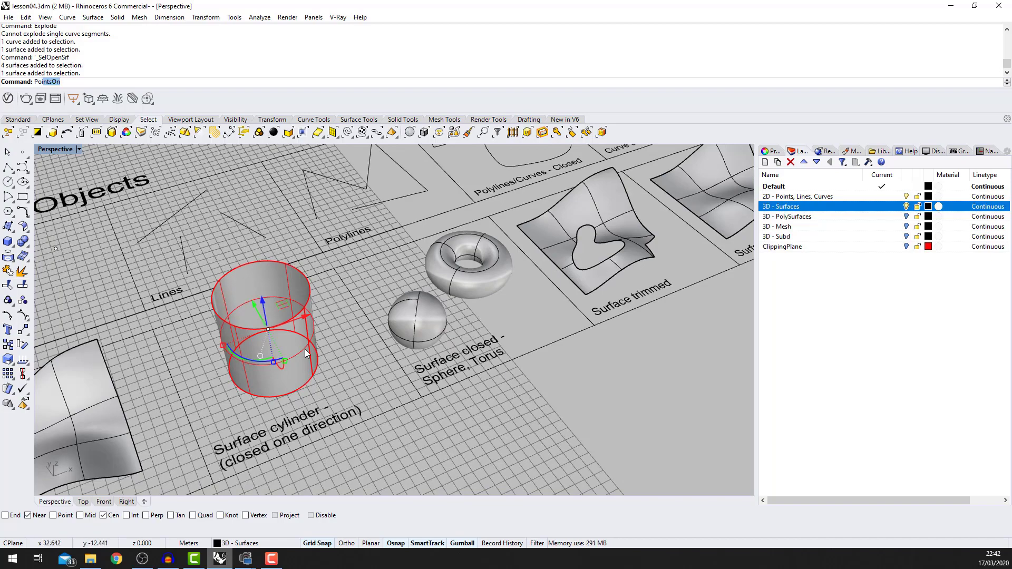
key(Return)
- Pull one control point on the cylinder's upper rim outward to form a pointed spout
right_drag(305, 350, 369, 255)
click(372, 229)
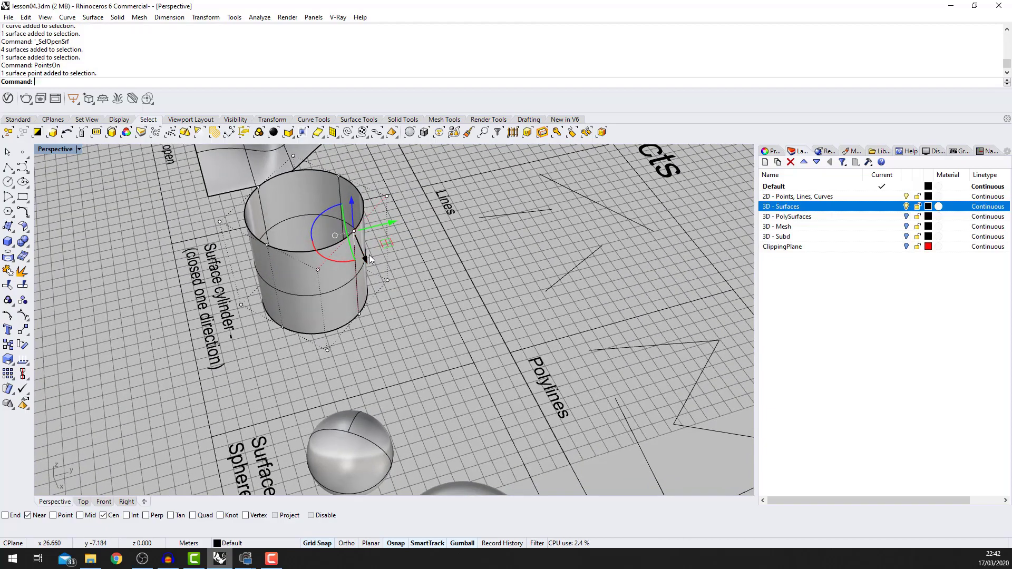
drag(369, 254, 390, 308)
right_drag(390, 309, 352, 368)
- Rebuild the deformed cylinder surface with 6 points and degree 4 in both U and V, deleting the input
click(383, 336)
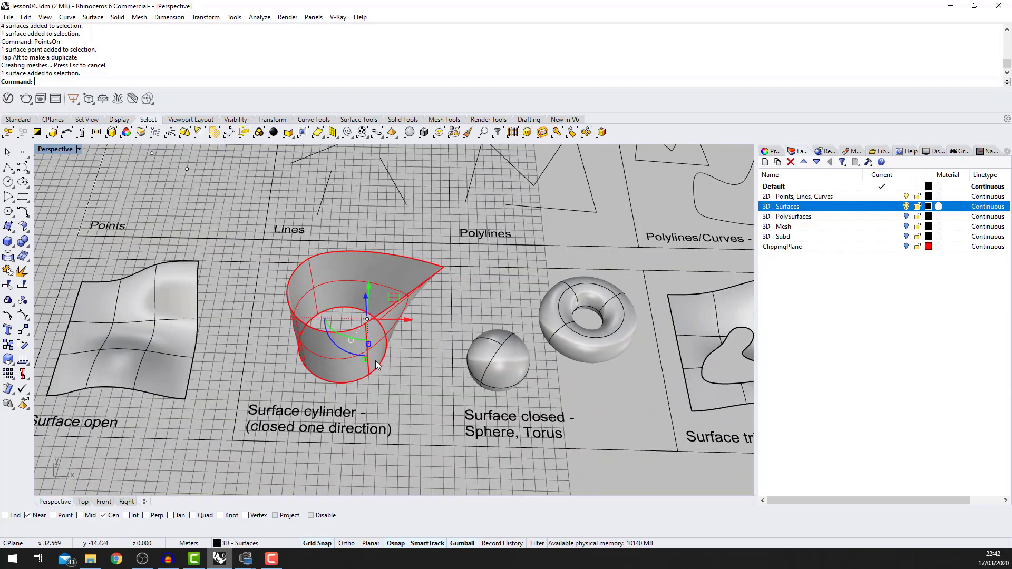
key(Return)
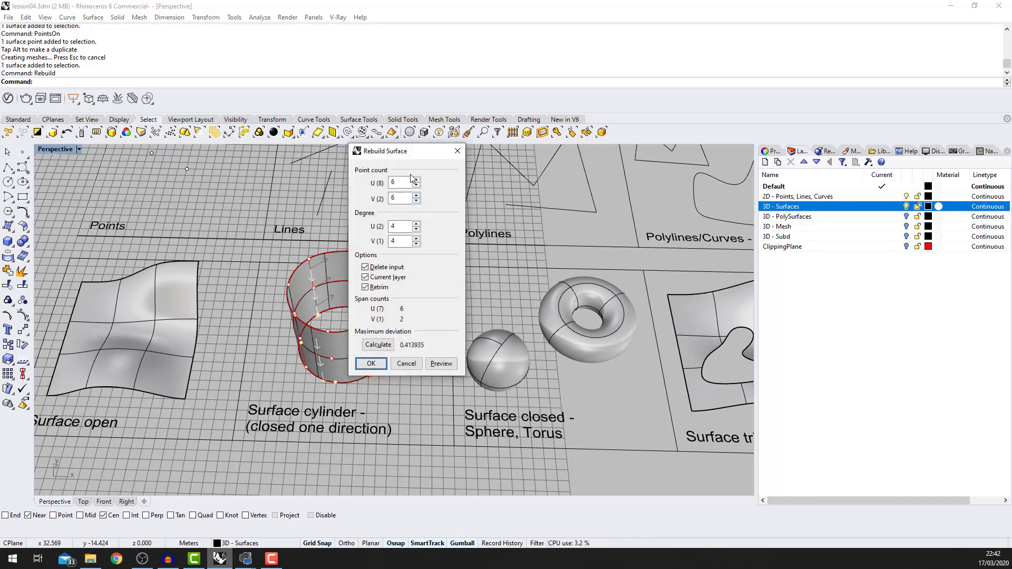
drag(397, 146, 520, 167)
right_drag(398, 312, 359, 291)
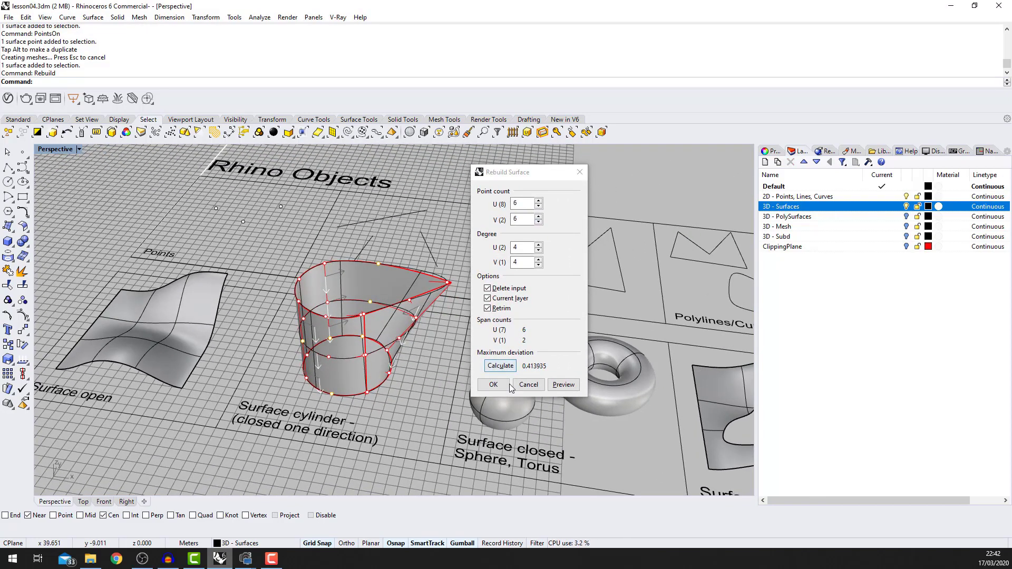
click(493, 384)
- Turn on the control points of the rebuilt cylinder surface
right_drag(443, 363, 545, 382)
scroll(543, 380, down, 3)
click(436, 335)
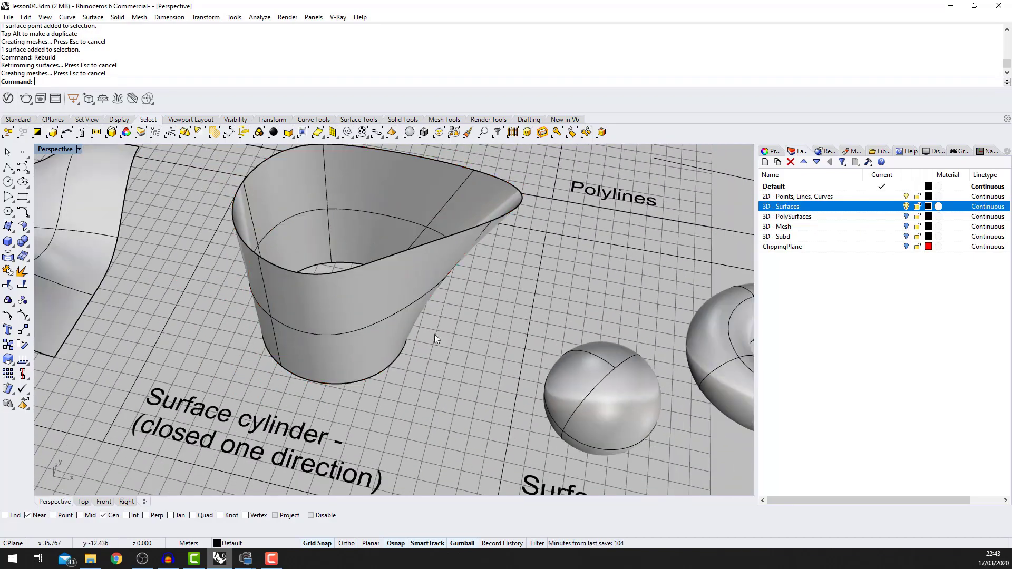
click(374, 301)
text(ointsOn)
key(Return)
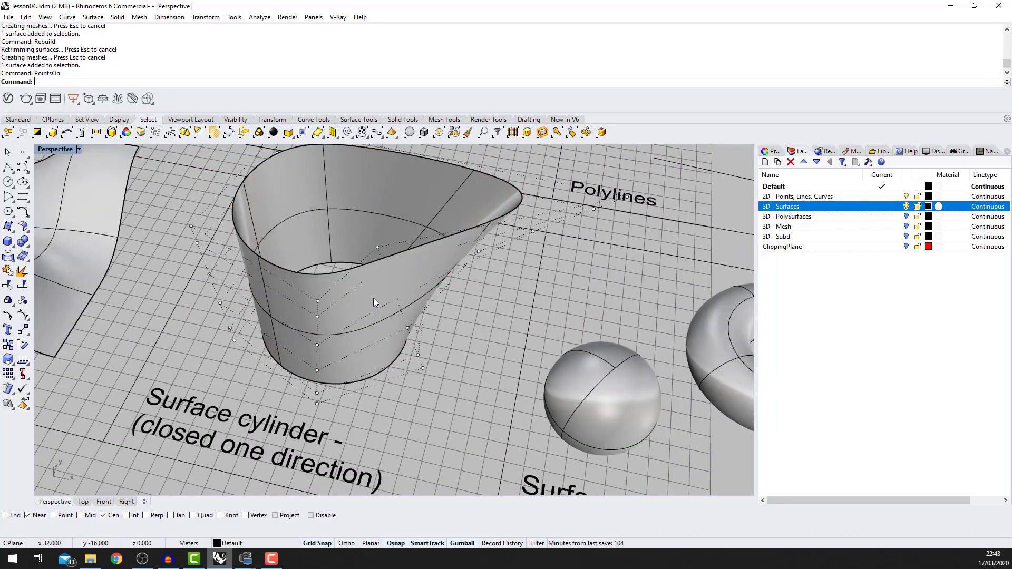
- Pull one control point on the side of the rebuilt cylinder outward toward the sphere
scroll(418, 321, down, 5)
scroll(387, 315, up, 3)
click(387, 315)
right_drag(387, 316, 444, 315)
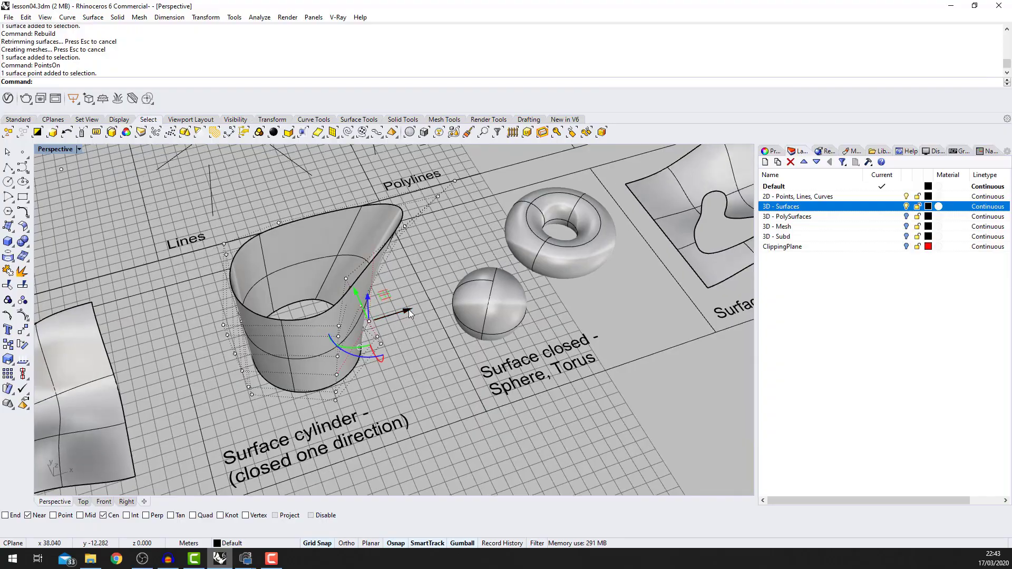
drag(409, 309, 474, 308)
right_drag(445, 298, 455, 336)
scroll(446, 291, up, 5)
- Try to select all control objects, and examine the surfaces in the closed, trimmed and untrimmed sections
click(542, 133)
right_drag(305, 243, 634, 376)
scroll(285, 327, down, 5)
scroll(634, 376, up, 10)
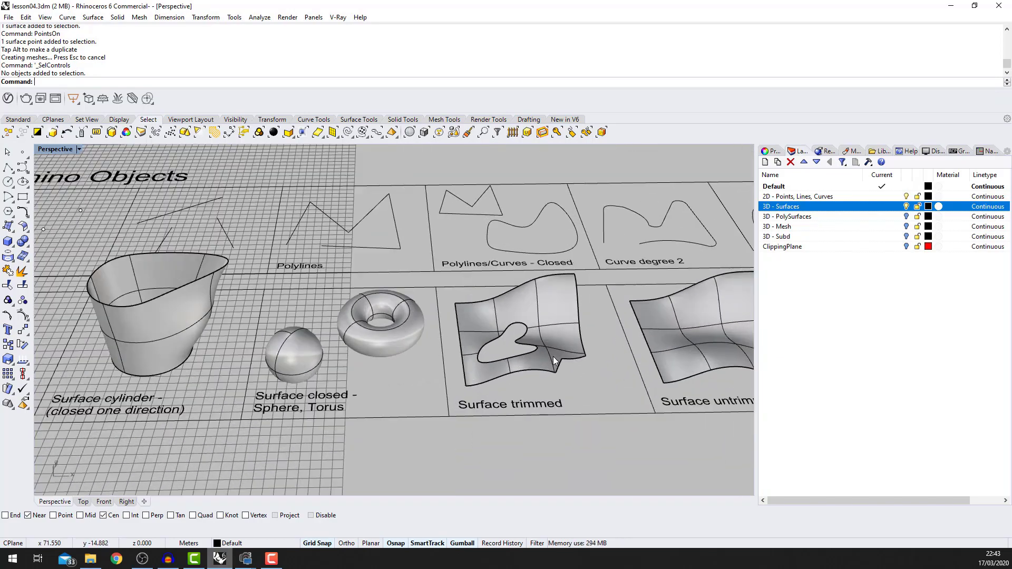
scroll(596, 289, down, 8)
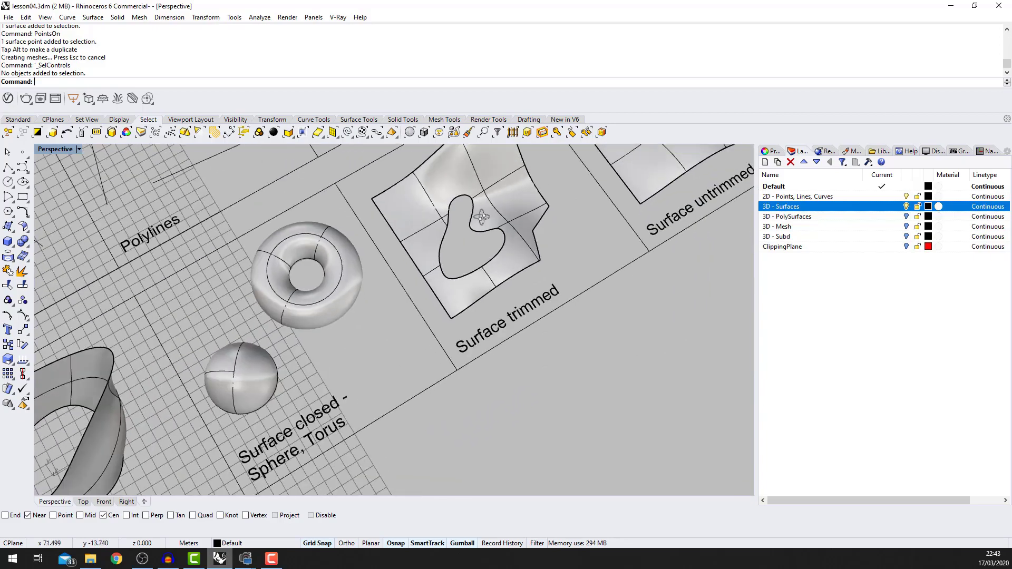
scroll(514, 292, up, 5)
scroll(514, 292, down, 5)
scroll(503, 275, up, 6)
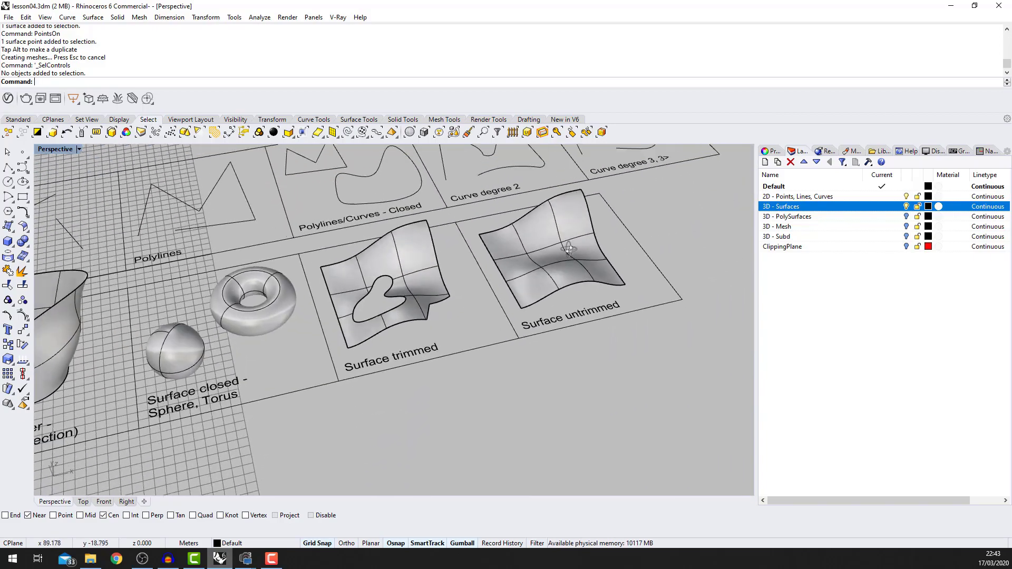
- Select the trimmed, untrimmed and open surfaces in turn to compare their edges and shapes
click(411, 302)
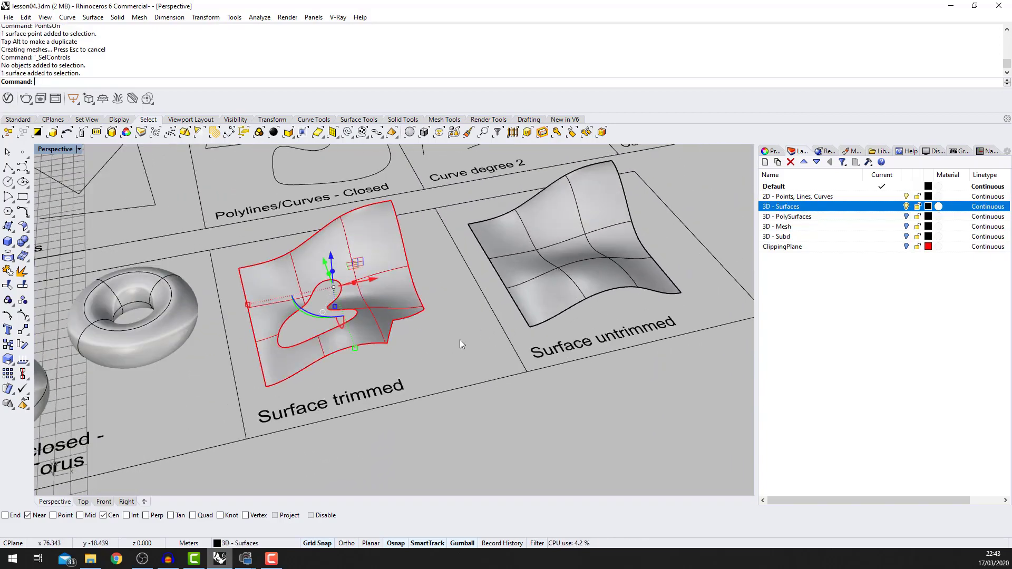
scroll(459, 340, down, 5)
scroll(476, 305, up, 7)
click(573, 270)
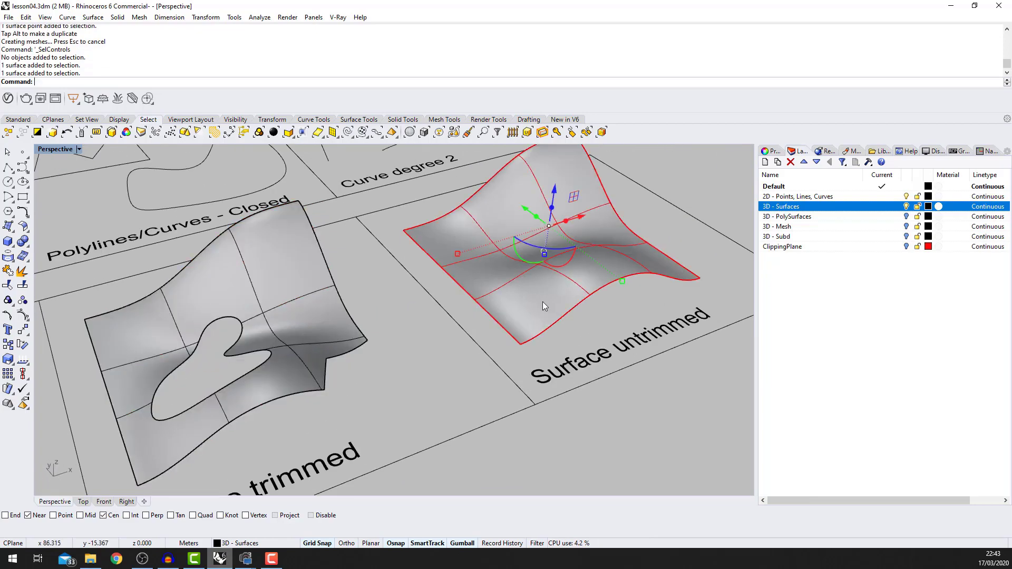
scroll(466, 368, down, 6)
scroll(569, 388, down, 4)
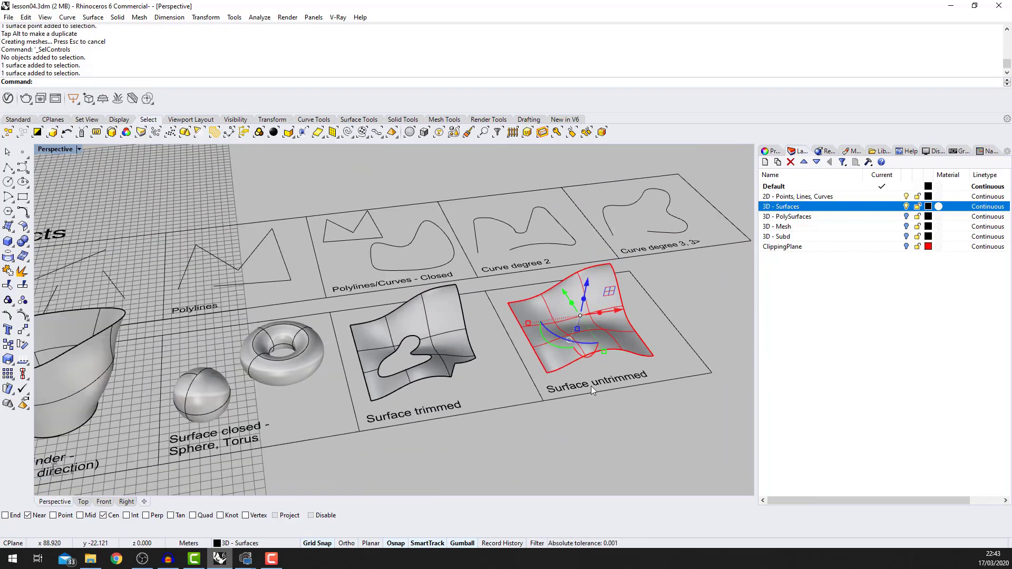
click(426, 409)
scroll(426, 409, down, 4)
click(141, 407)
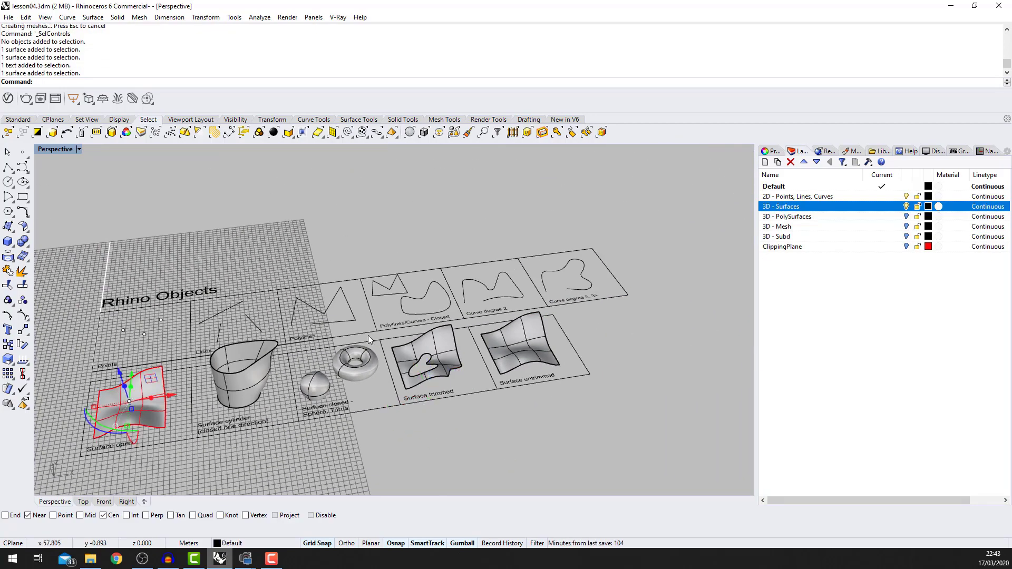
scroll(467, 368, up, 8)
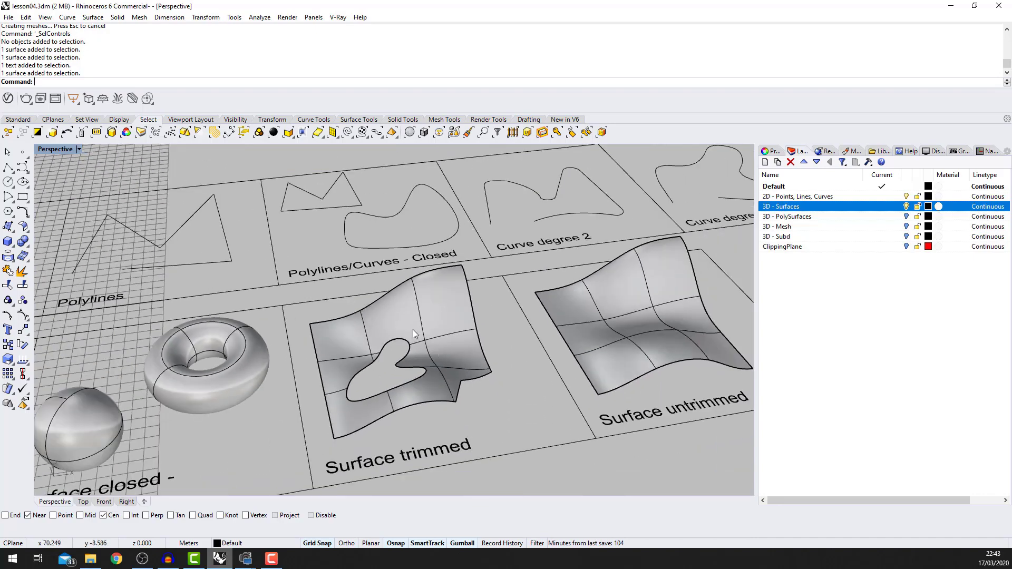
scroll(413, 330, down, 5)
- Turn on the control points of the surface in the Surface untrimmed section
click(549, 373)
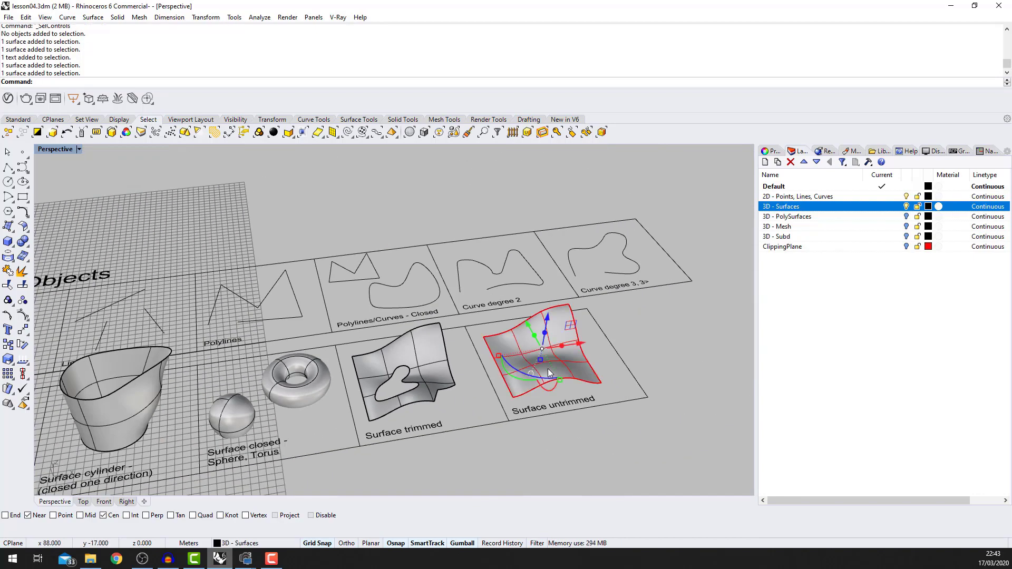
key(Return)
scroll(548, 366, up, 4)
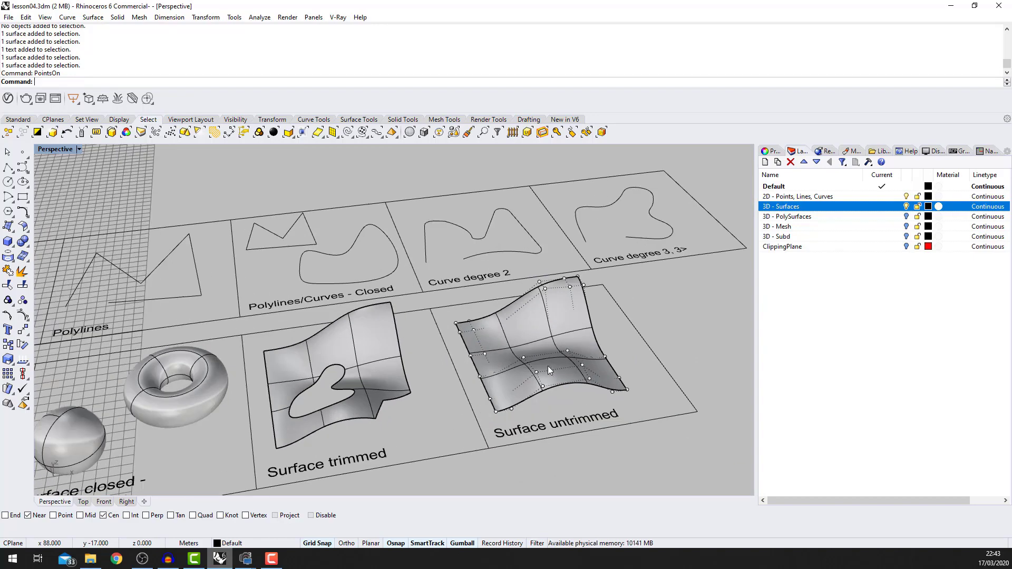
- Turn on the control points of the surface in the Surface trimmed section
scroll(536, 385, down, 4)
click(385, 369)
scroll(390, 367, up, 4)
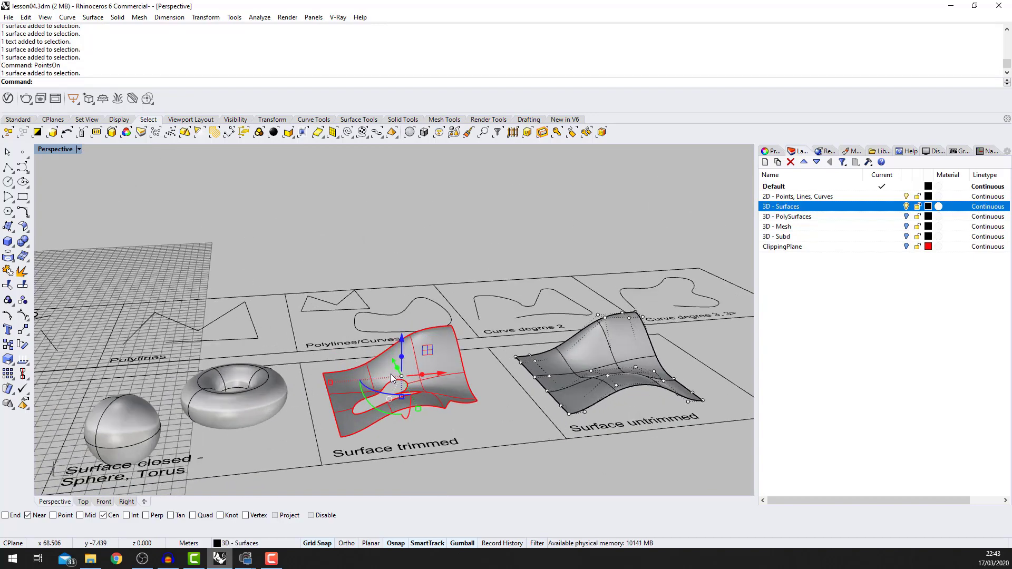
right_click(414, 391)
scroll(418, 395, down, 4)
right_drag(428, 396, 463, 410)
scroll(393, 371, up, 3)
- Move the surface in the Surface trimmed section slightly within its cell while its control points are on
click(375, 371)
scroll(375, 371, down, 2)
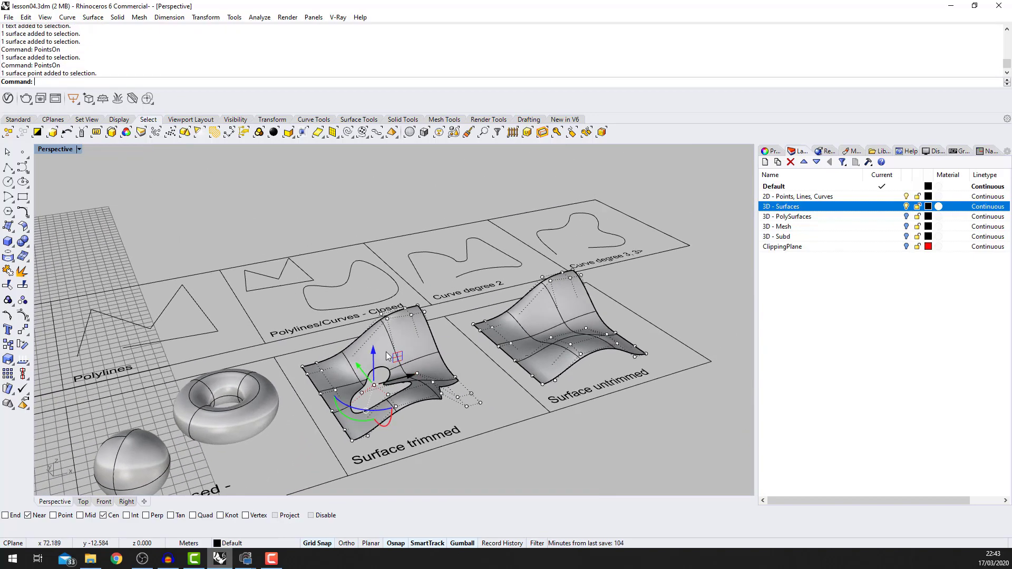
click(378, 349)
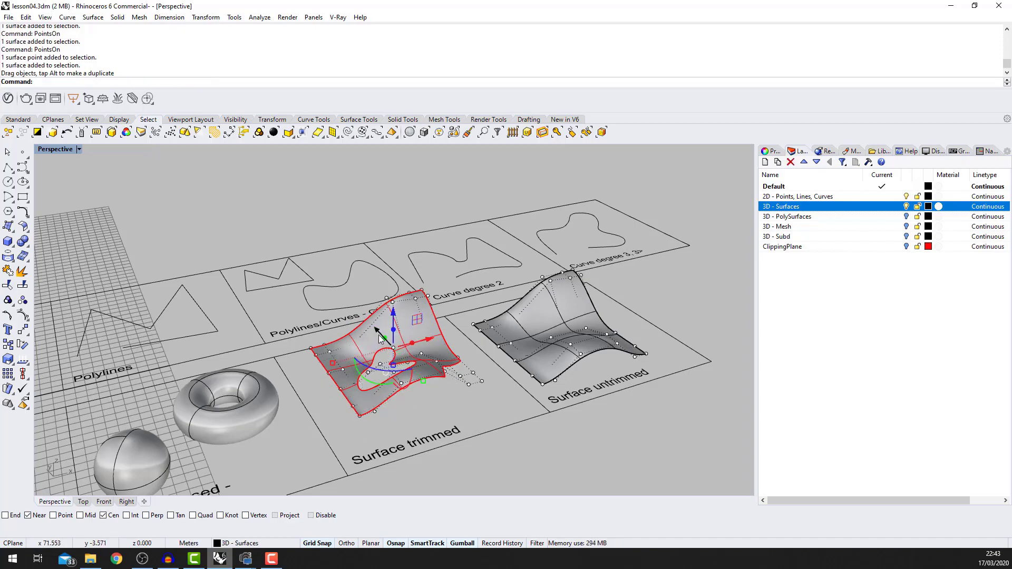
drag(381, 339, 417, 359)
right_drag(441, 395, 429, 421)
scroll(515, 441, up, 3)
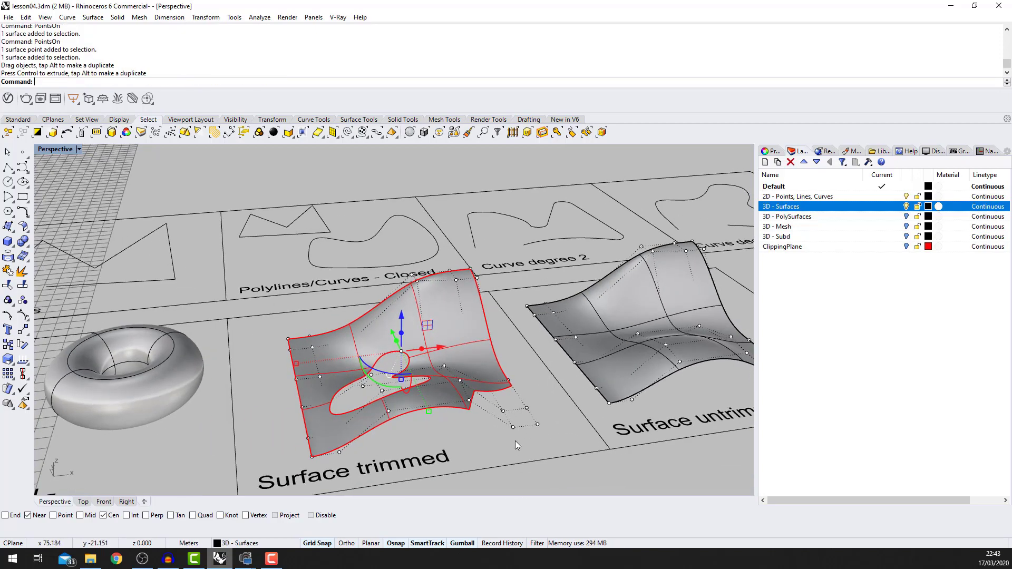
- Deselect the trimmed surface, inspect its control points beyond the cut-away corner, and turn the points off
click(515, 441)
right_drag(516, 442, 607, 507)
scroll(546, 420, down, 3)
scroll(504, 320, up, 5)
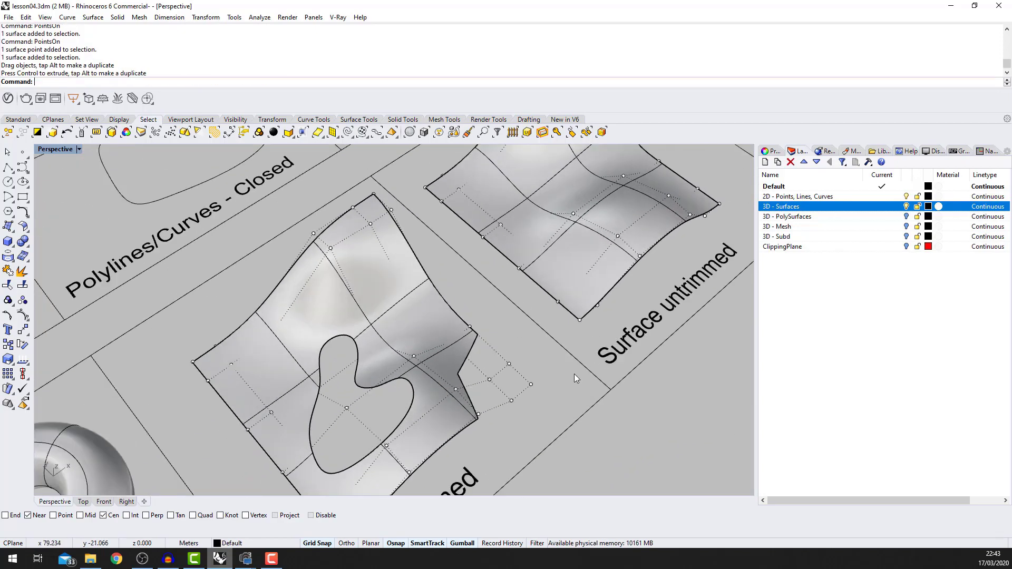
key(Escape)
right_drag(535, 379, 379, 382)
scroll(455, 385, down, 7)
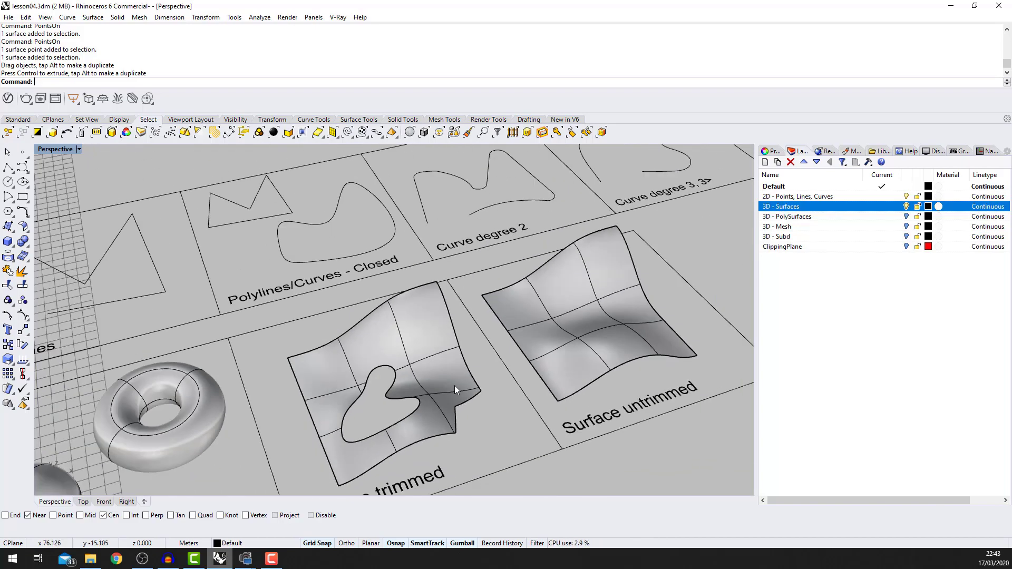
- Untrim the inner hole and the cut-away corner of the surface in the Surface trimmed section
mouse_move(461, 398)
right_down()
mouse_move(425, 388)
mouse_move(450, 400)
right_up()
scroll(432, 401, up, 5)
click(432, 400)
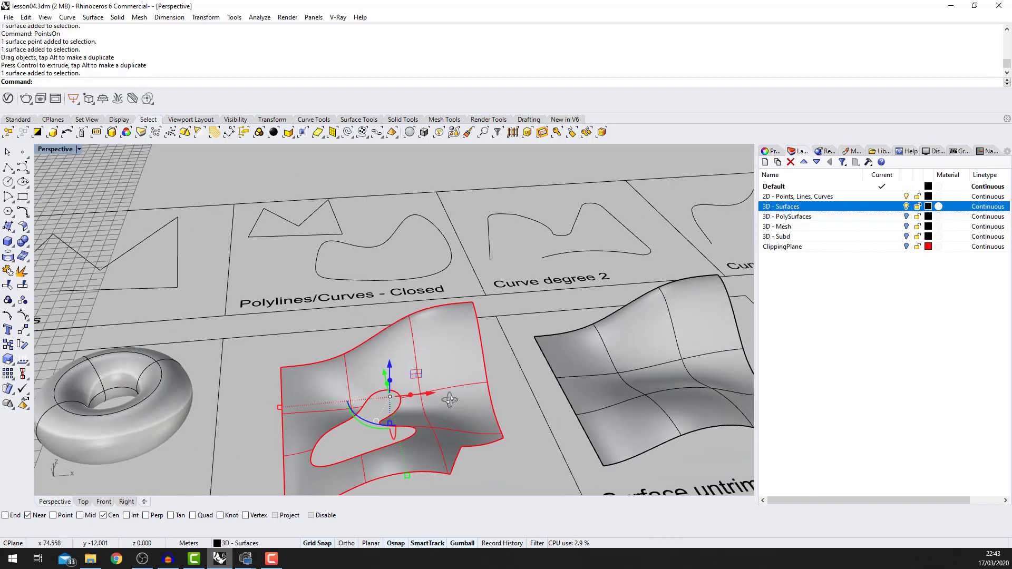
key(BackSpace)
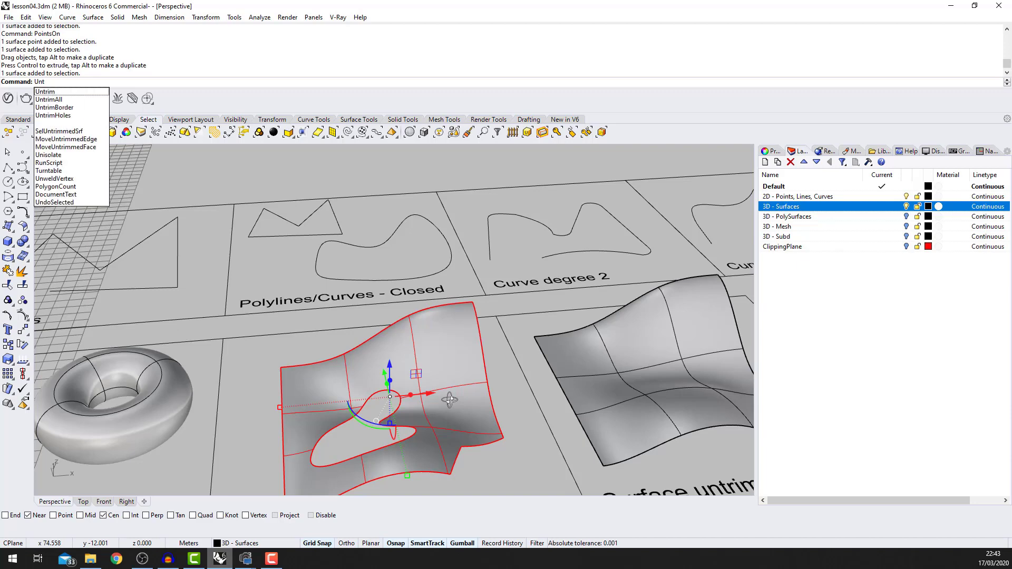
text(rim)
key(Return)
scroll(450, 401, down, 3)
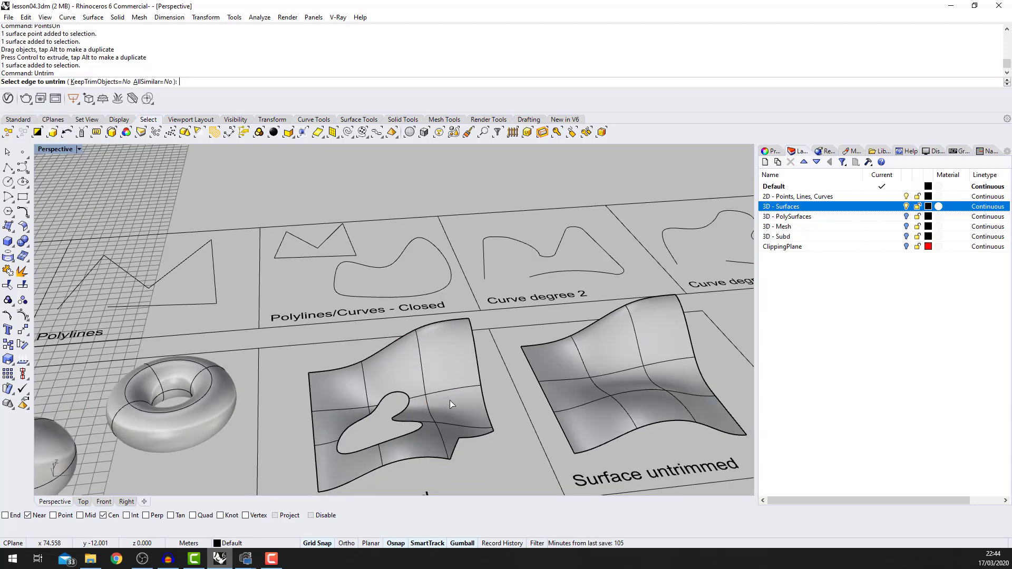
right_drag(451, 400, 486, 423)
scroll(466, 411, up, 3)
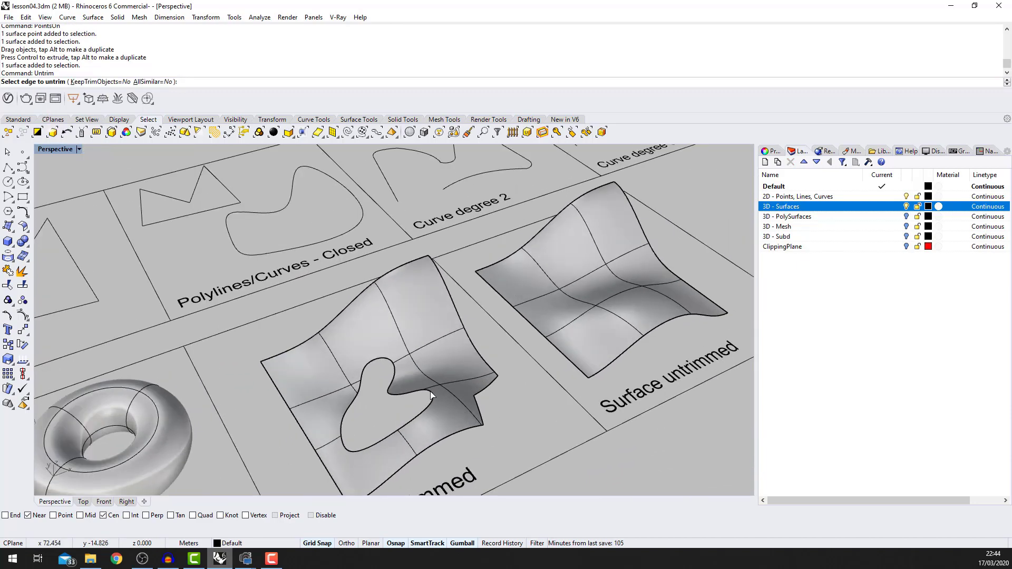
click(431, 396)
click(485, 402)
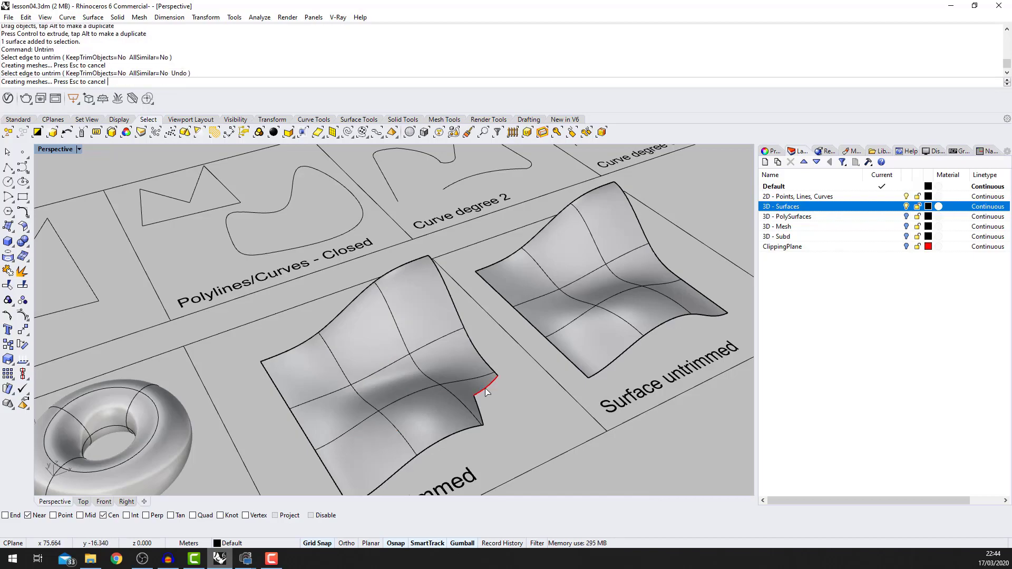
- Compare the restored surface with the neighbouring one in the Surface untrimmed section from several angles
right_drag(482, 393, 372, 404)
scroll(372, 403, down, 5)
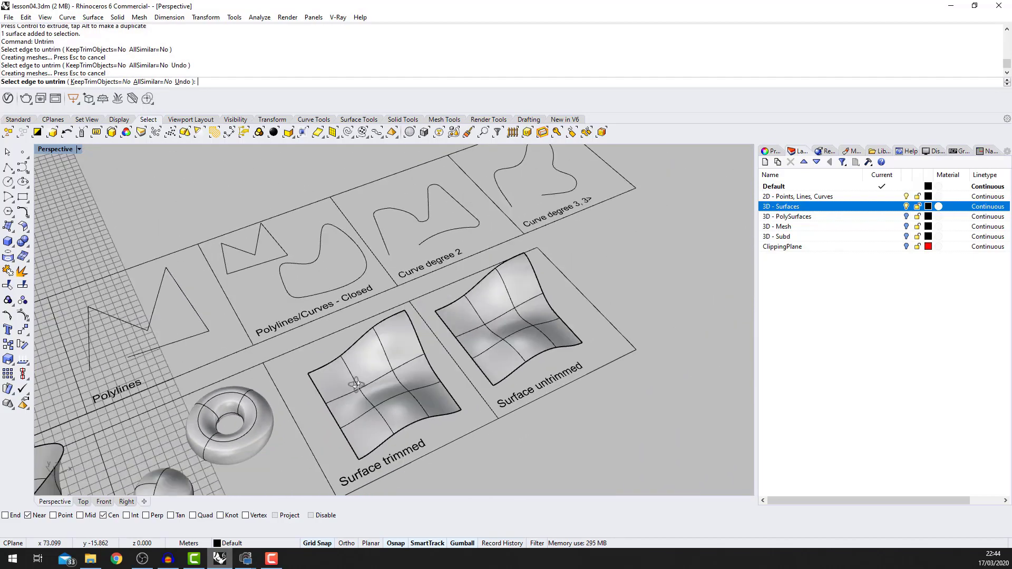
right_drag(429, 382, 398, 372)
scroll(445, 343, down, 3)
right_drag(444, 344, 422, 329)
scroll(451, 383, down, 2)
scroll(450, 383, up, 4)
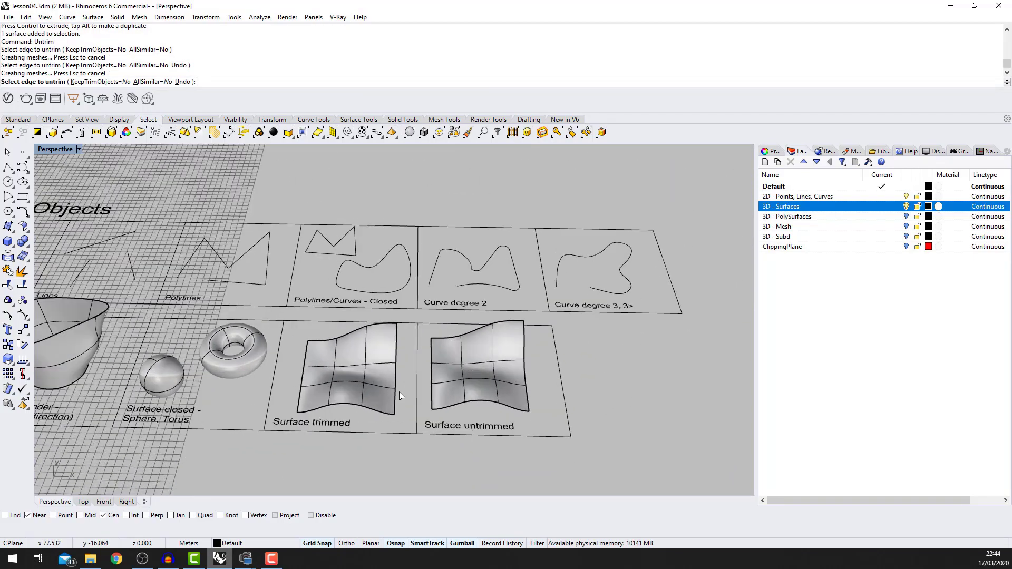
scroll(415, 372, down, 4)
scroll(364, 396, up, 5)
right_drag(335, 397, 473, 301)
scroll(397, 377, up, 4)
scroll(410, 410, down, 3)
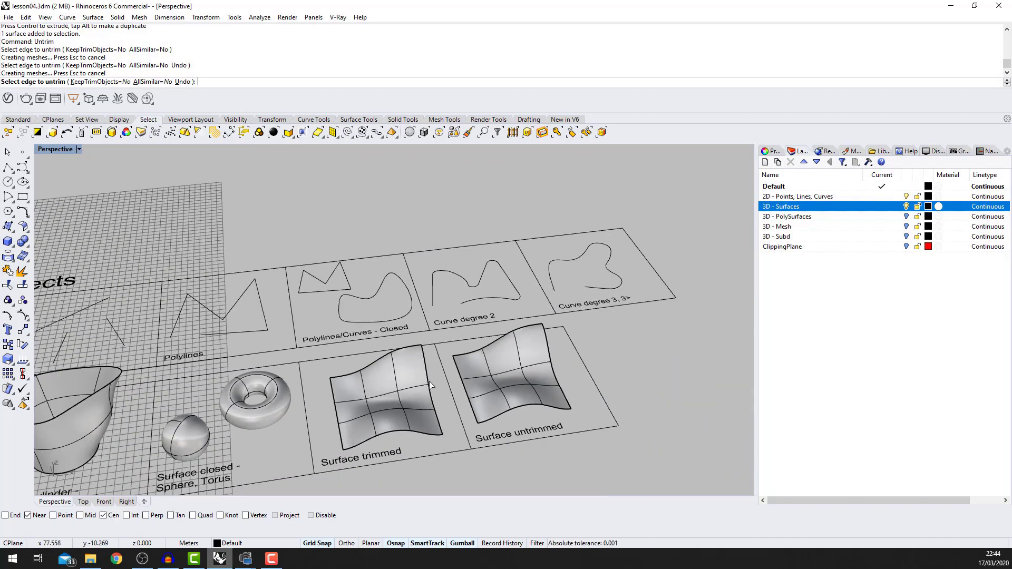
scroll(395, 389, up, 3)
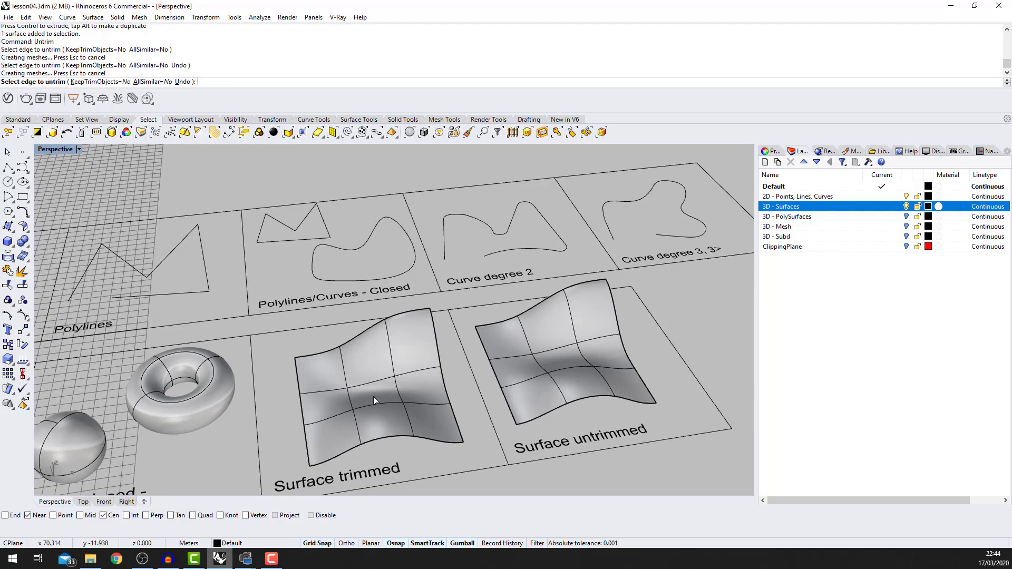
scroll(375, 402, down, 7)
scroll(381, 406, up, 4)
- Turn off the layers 2D - Points, Lines, Curves and 3D - Surfaces, and turn on 3D - PolySurfaces
scroll(396, 406, down, 10)
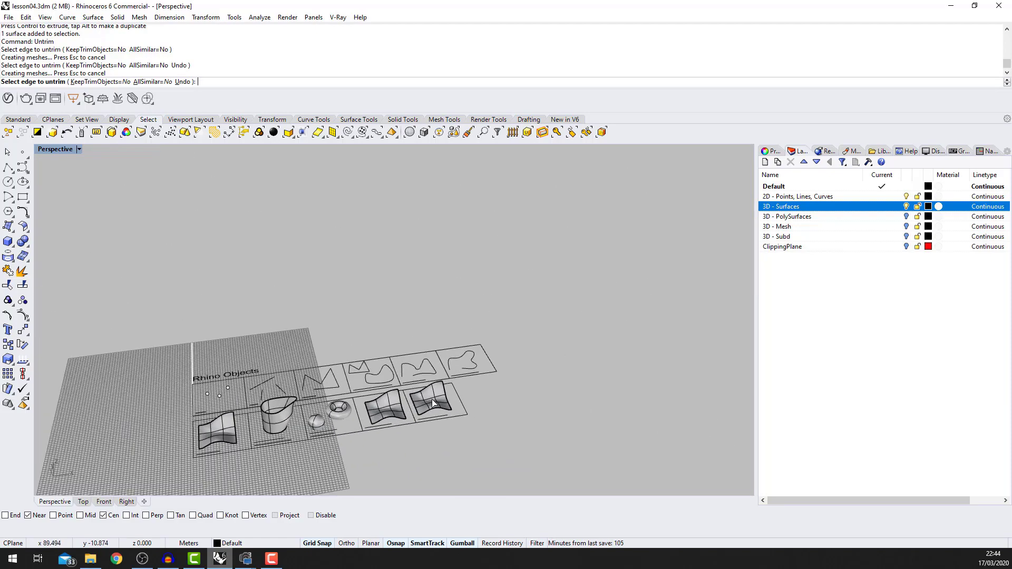
scroll(432, 403, up, 3)
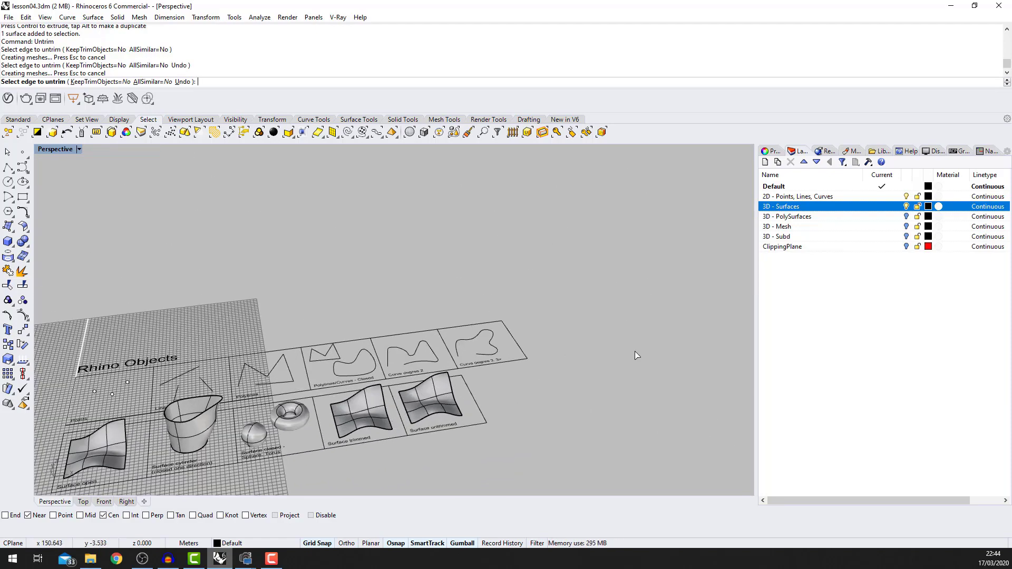
click(906, 197)
click(907, 206)
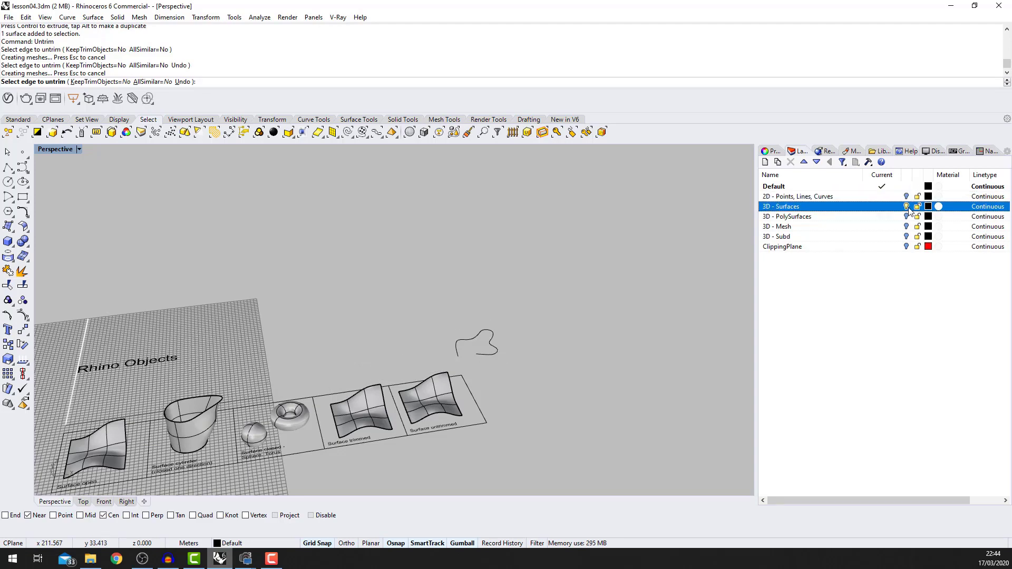
click(907, 217)
scroll(506, 287, down, 7)
scroll(390, 374, up, 8)
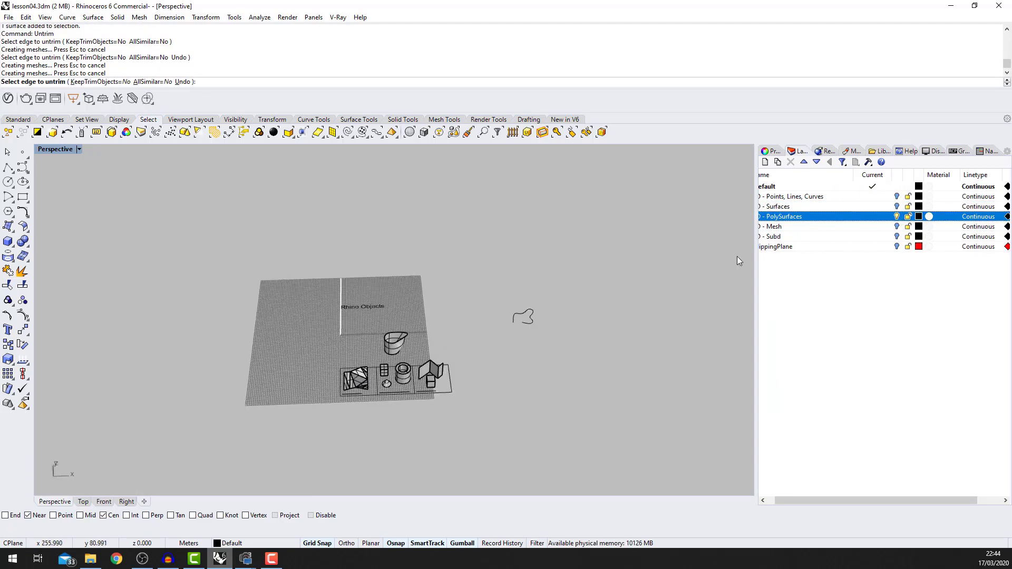
- End the Untrim command and hide the leftover open cylinder surface near the Rhino Objects title
click(313, 354)
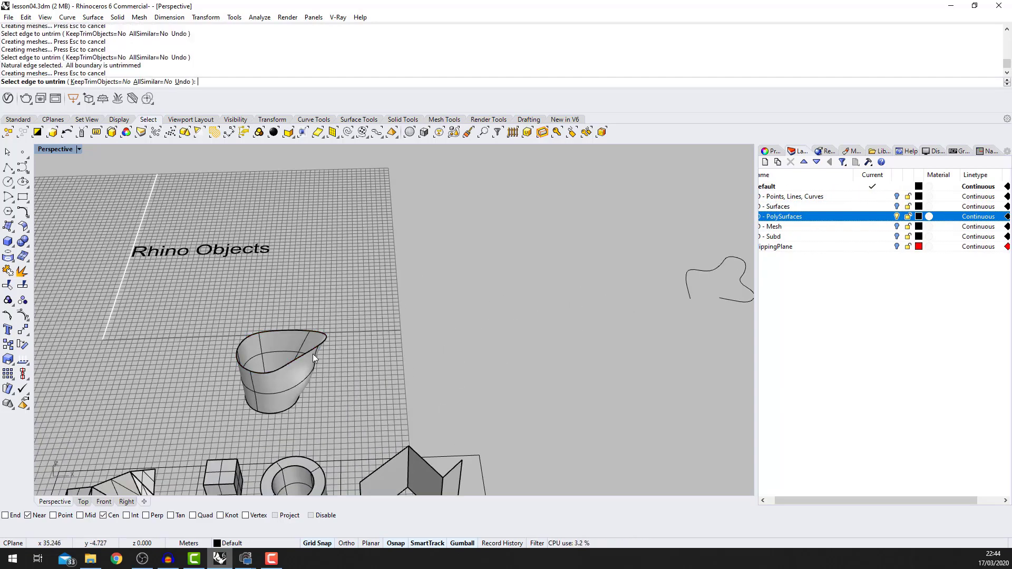
click(202, 320)
key(Escape)
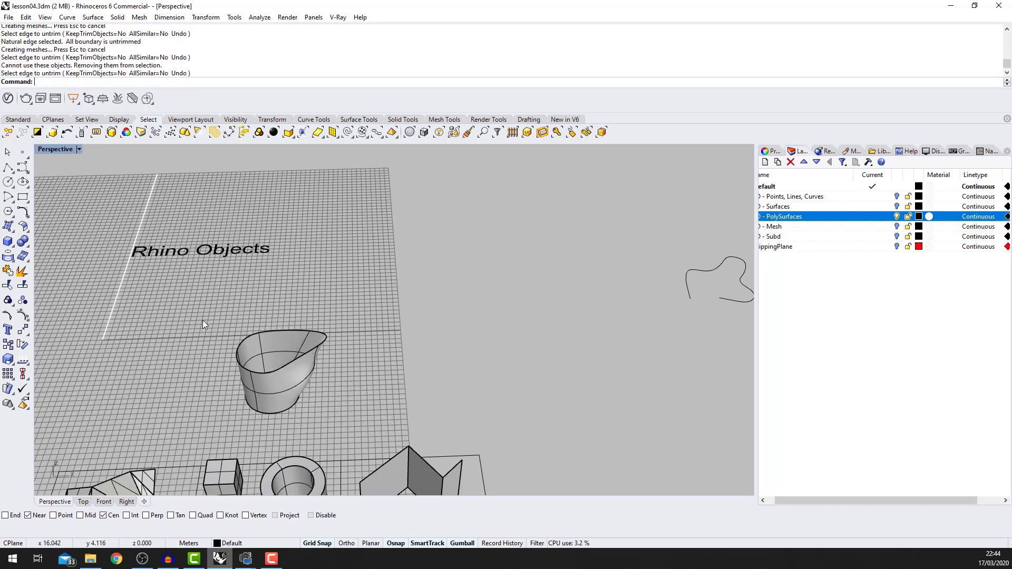
click(269, 387)
text(Hu)
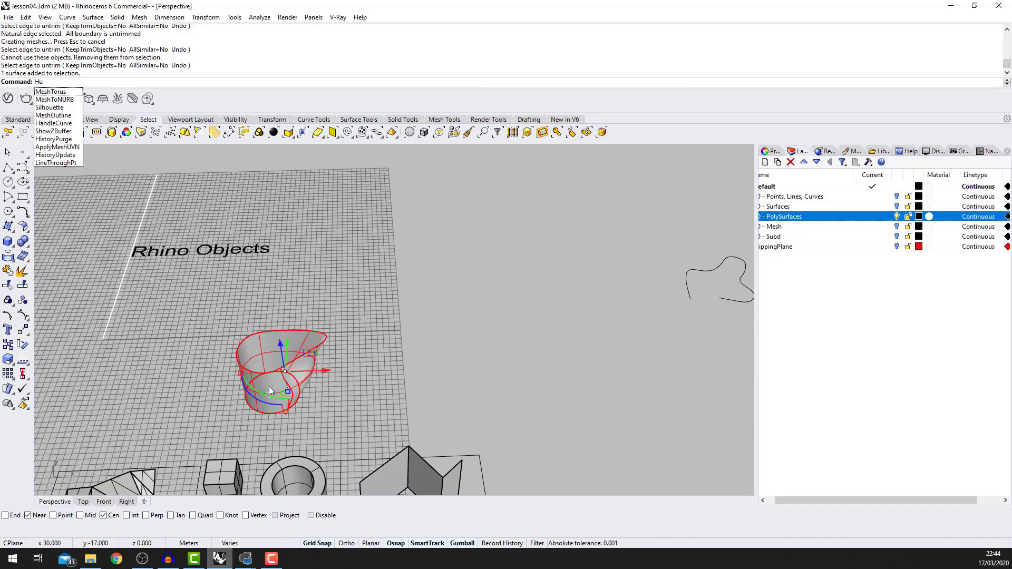
key(BackSpace)
text(ide)
key(Return)
- Select the faceted polysurface in the Polysurface open section
scroll(546, 390, down, 9)
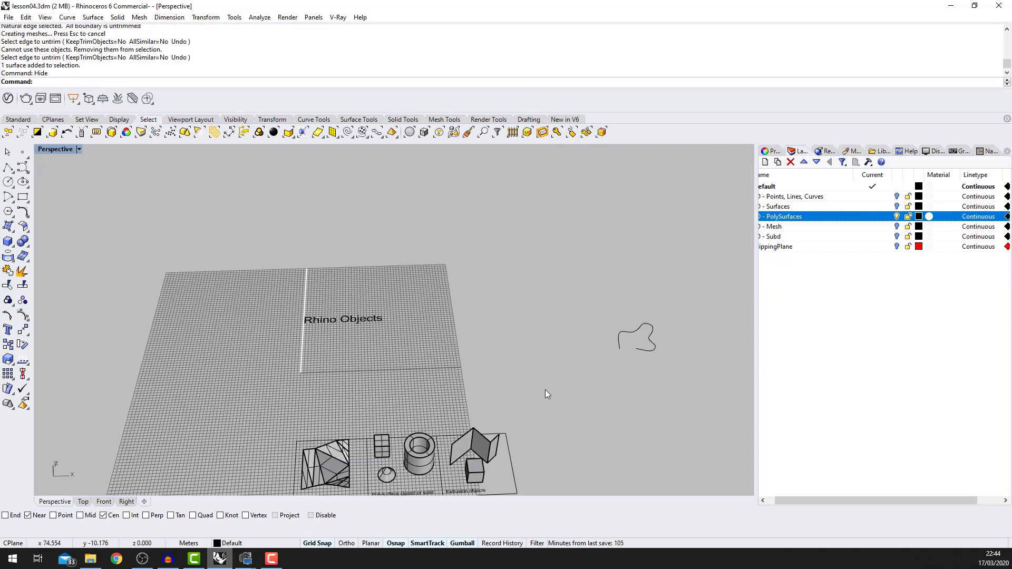
scroll(549, 421, up, 5)
scroll(320, 465, up, 7)
scroll(259, 434, down, 4)
scroll(259, 434, up, 4)
right_drag(259, 434, 298, 364)
scroll(368, 361, down, 3)
scroll(179, 364, up, 4)
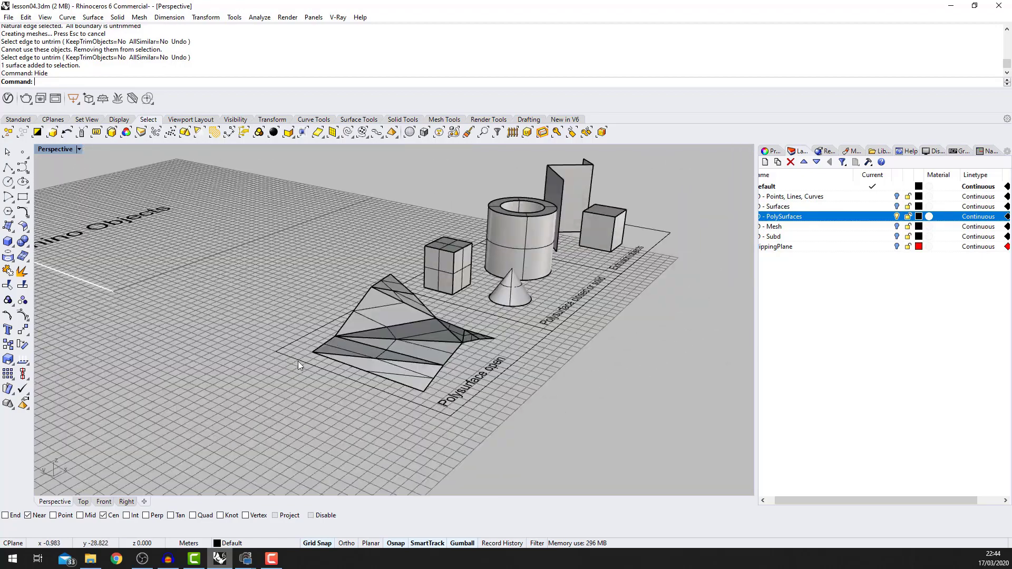
scroll(364, 316, up, 3)
click(393, 361)
right_drag(427, 363, 369, 351)
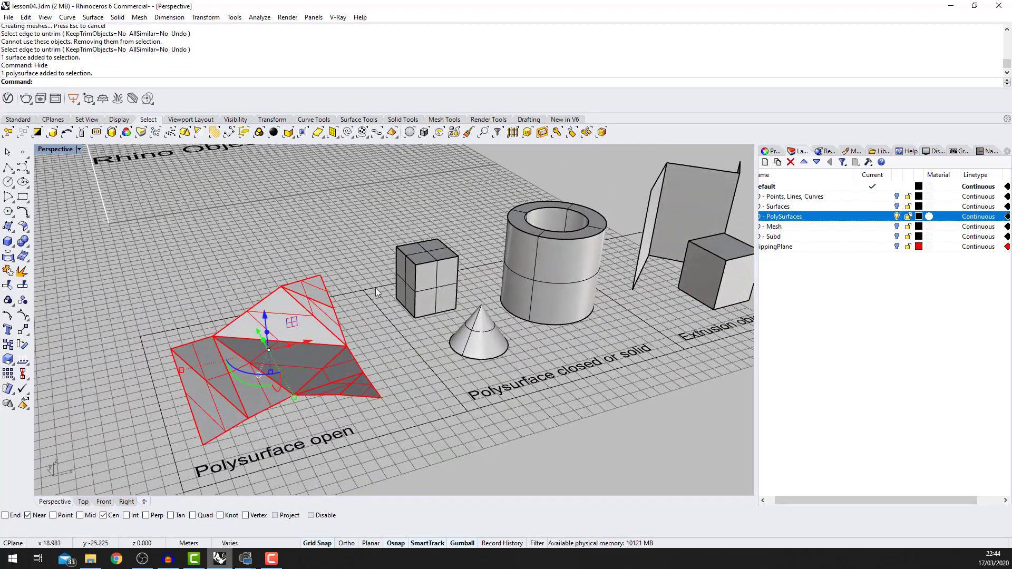
- Examine the selected open polysurface and its joined faces beside the closed polysurfaces and extrusions
scroll(305, 446, down, 3)
scroll(306, 422, up, 5)
right_drag(306, 406, 348, 380)
scroll(353, 347, down, 6)
scroll(350, 384, down, 5)
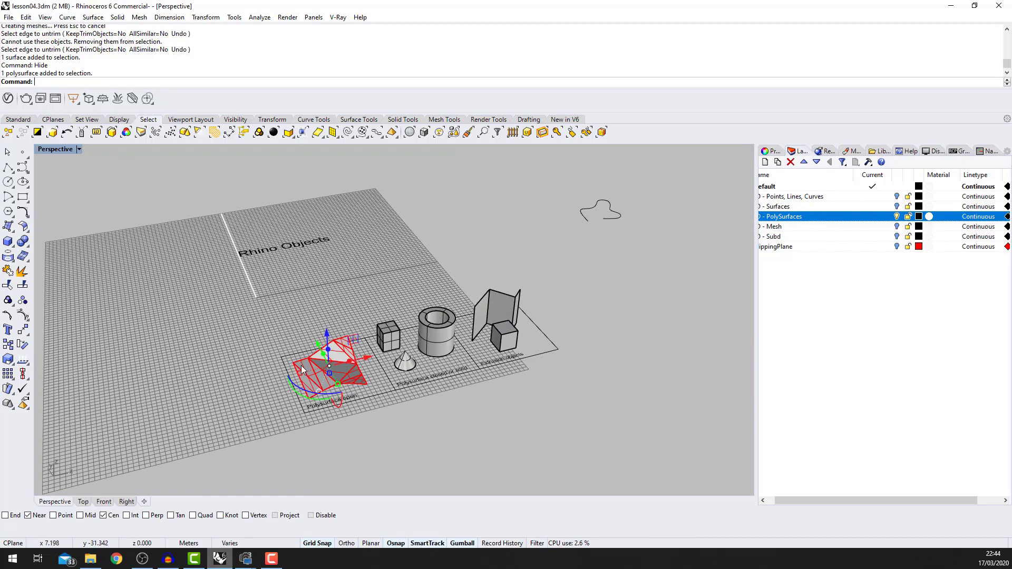
scroll(362, 349, up, 6)
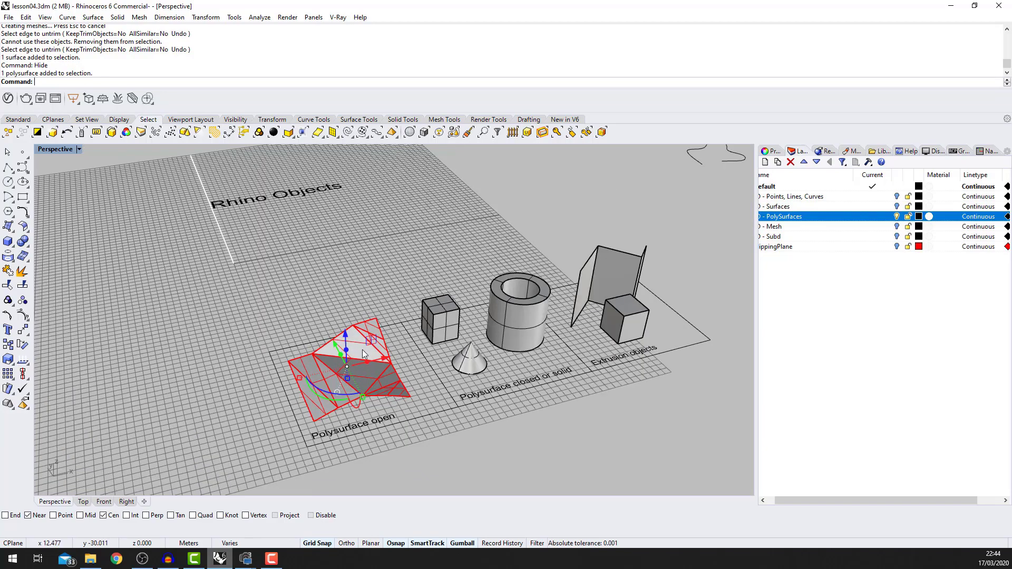
scroll(364, 355, down, 3)
scroll(361, 350, up, 5)
scroll(371, 384, down, 2)
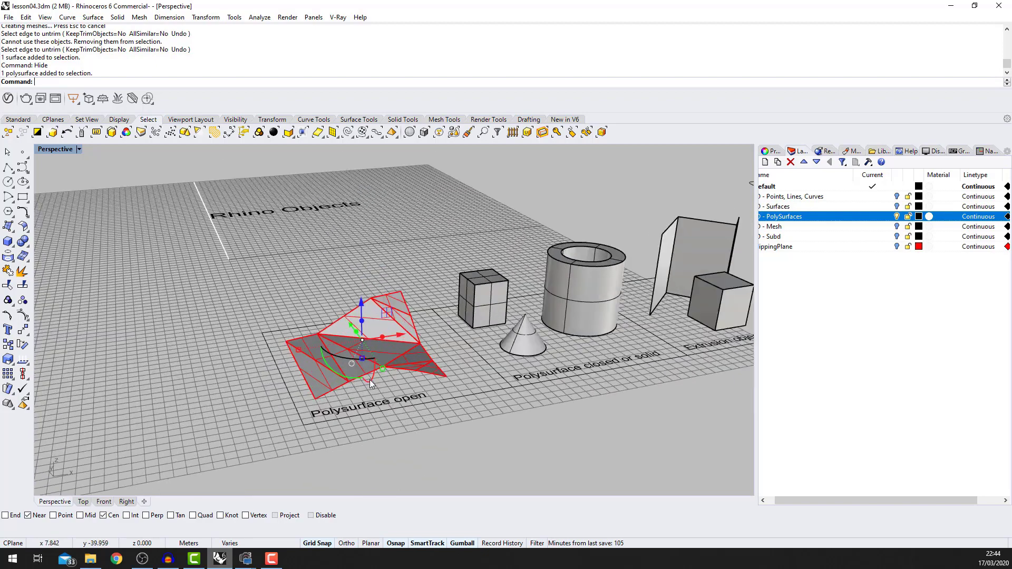
scroll(435, 382, down, 2)
scroll(437, 397, up, 2)
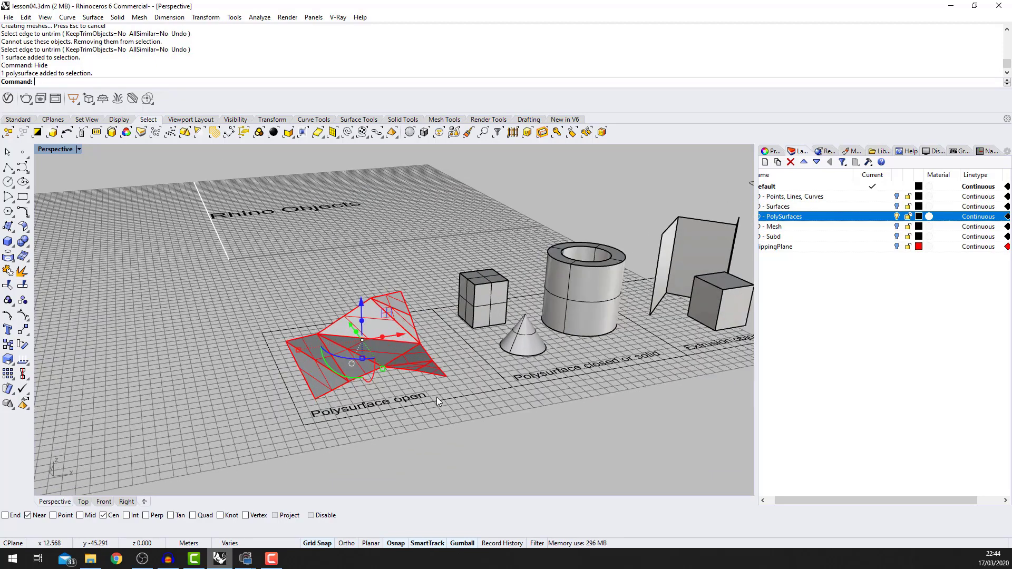
- Try to turn on the control points of the open polysurface, reselecting it for a second attempt
key(Return)
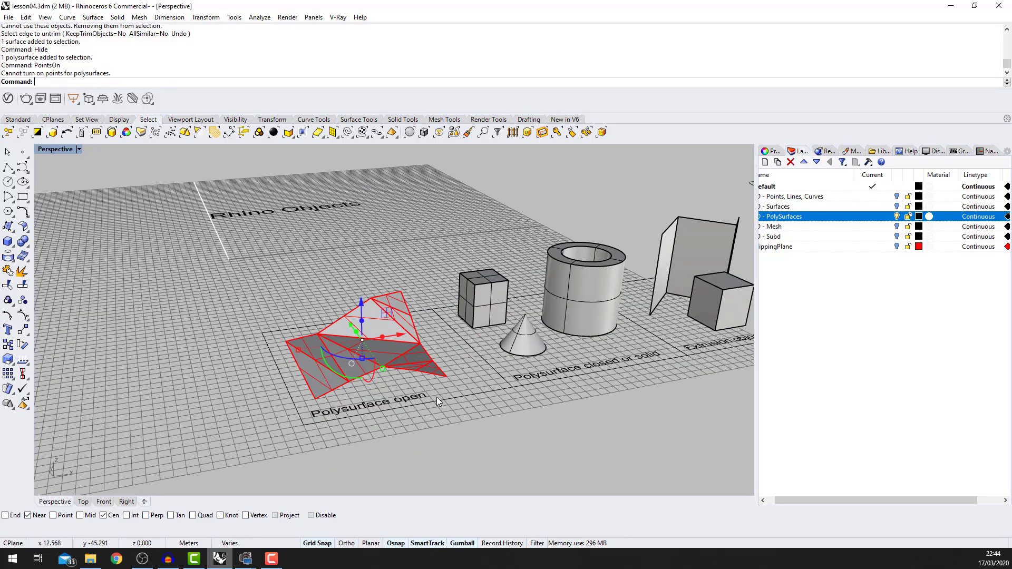
click(440, 394)
right_drag(440, 393, 388, 379)
click(343, 334)
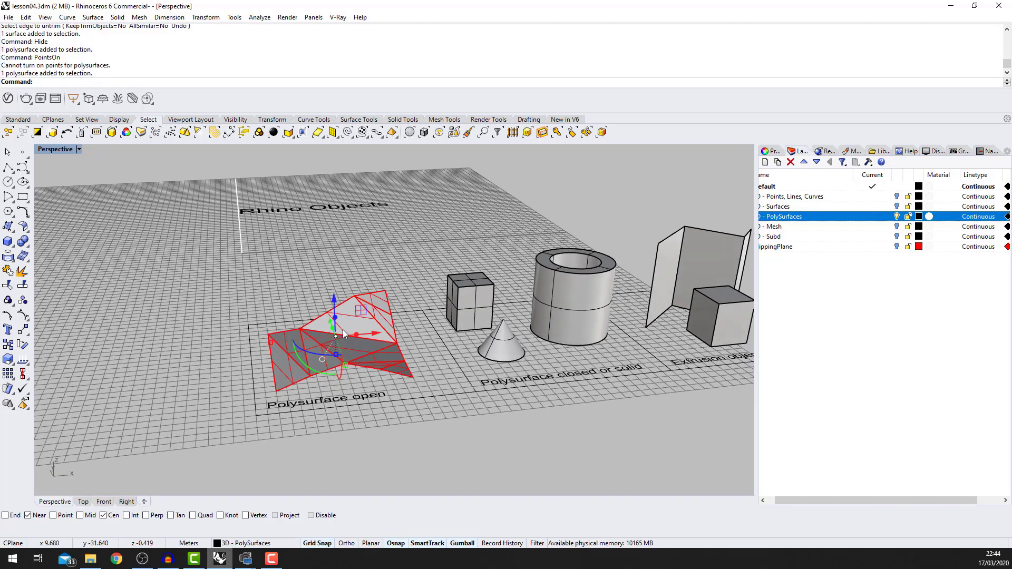
key(Return)
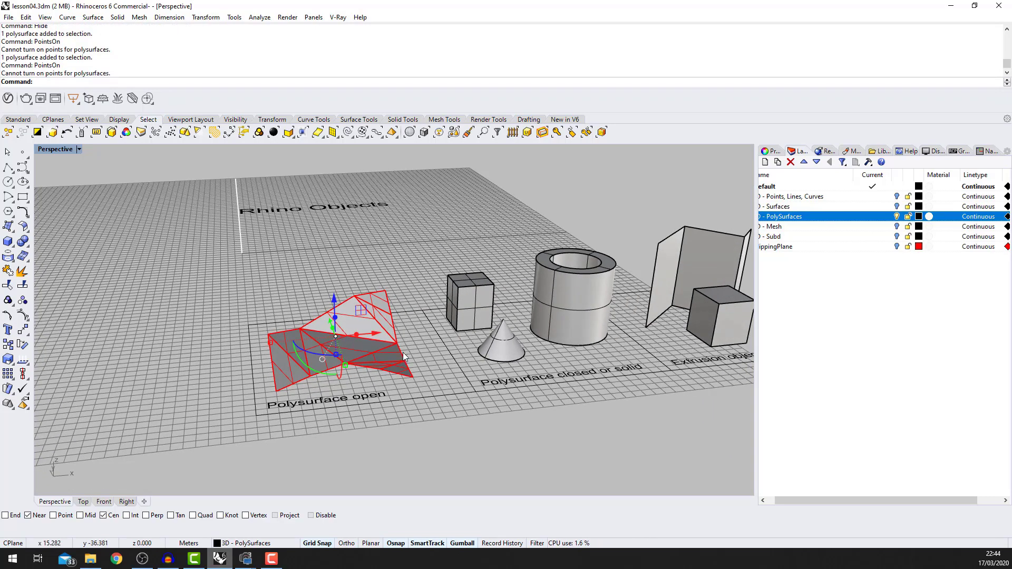
- Inspect the edges and corners of the open polysurface from different viewing angles
scroll(401, 350, up, 2)
right_drag(410, 359, 389, 360)
scroll(342, 345, down, 5)
scroll(348, 386, up, 3)
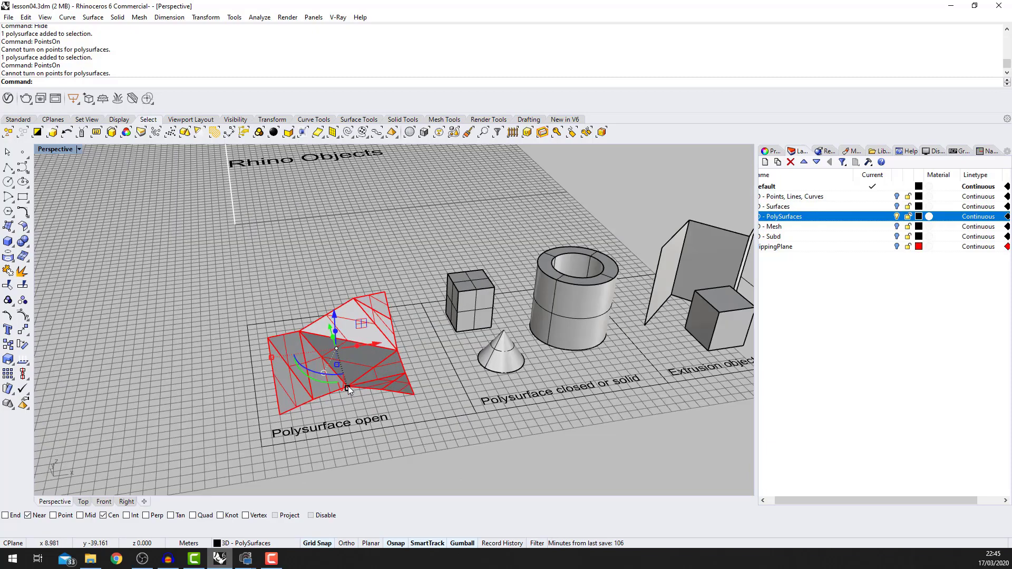
scroll(381, 347, down, 2)
scroll(323, 390, up, 2)
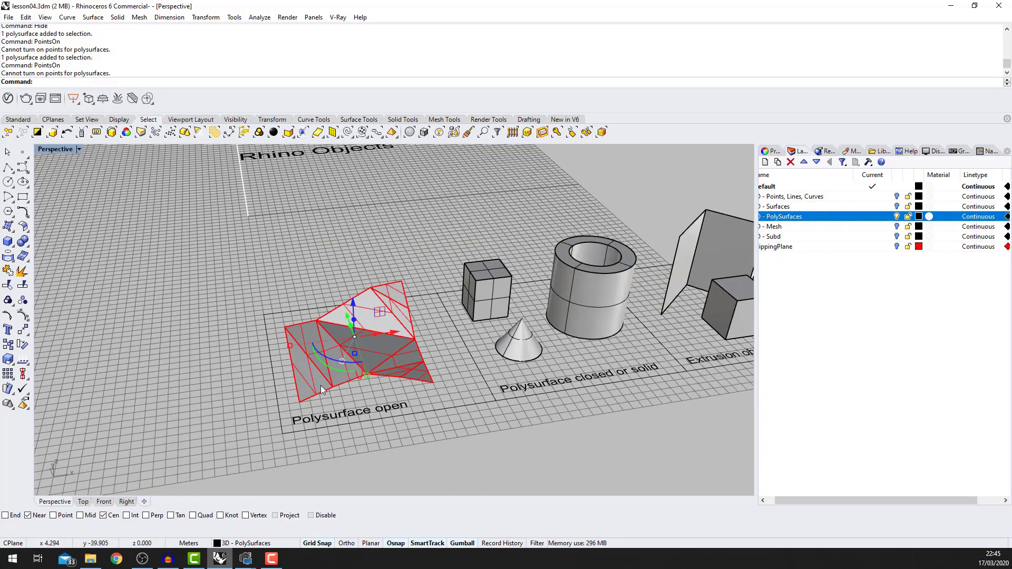
right_drag(323, 391, 434, 365)
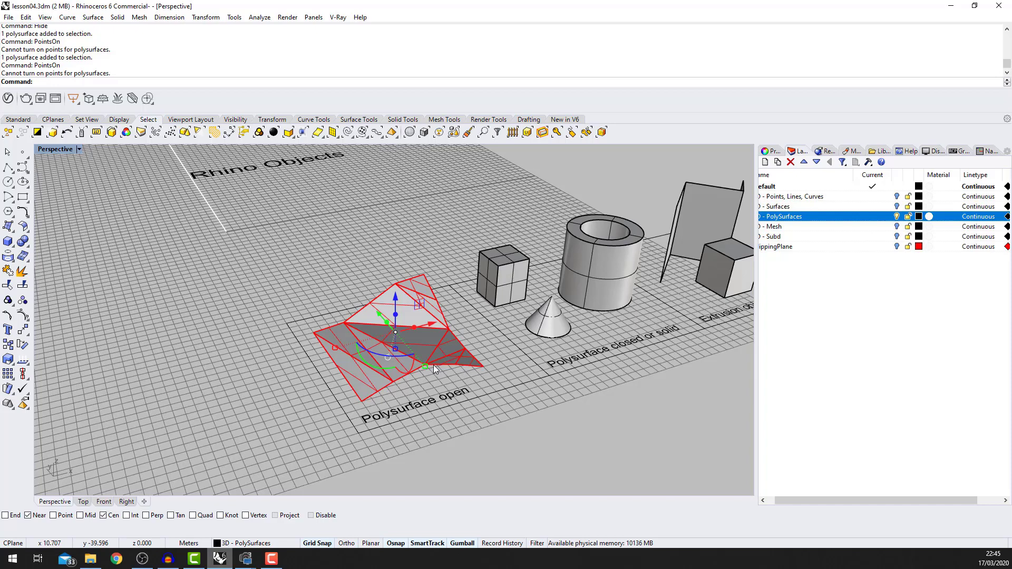
right_drag(433, 365, 400, 353)
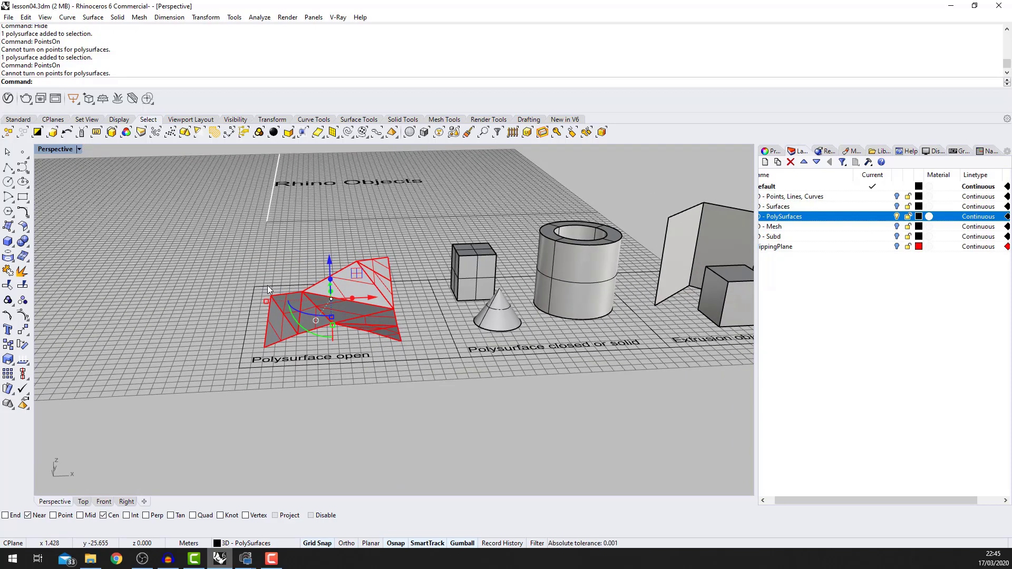
- Examine the selected open polysurface from several angles and distances, and clear the selection
right_drag(267, 285, 342, 291)
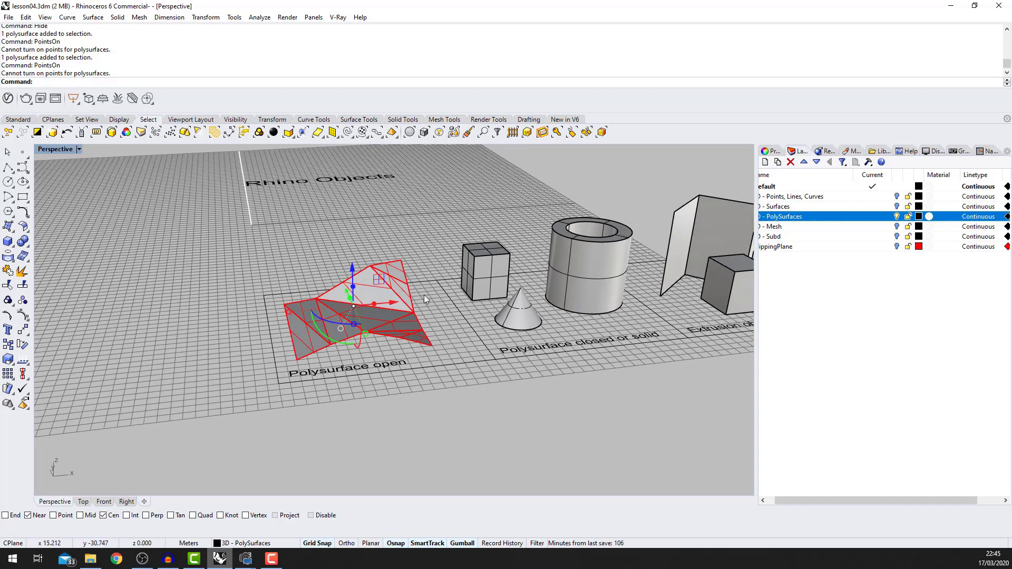
scroll(425, 298, down, 5)
right_drag(425, 299, 422, 334)
scroll(421, 335, up, 5)
scroll(367, 332, down, 7)
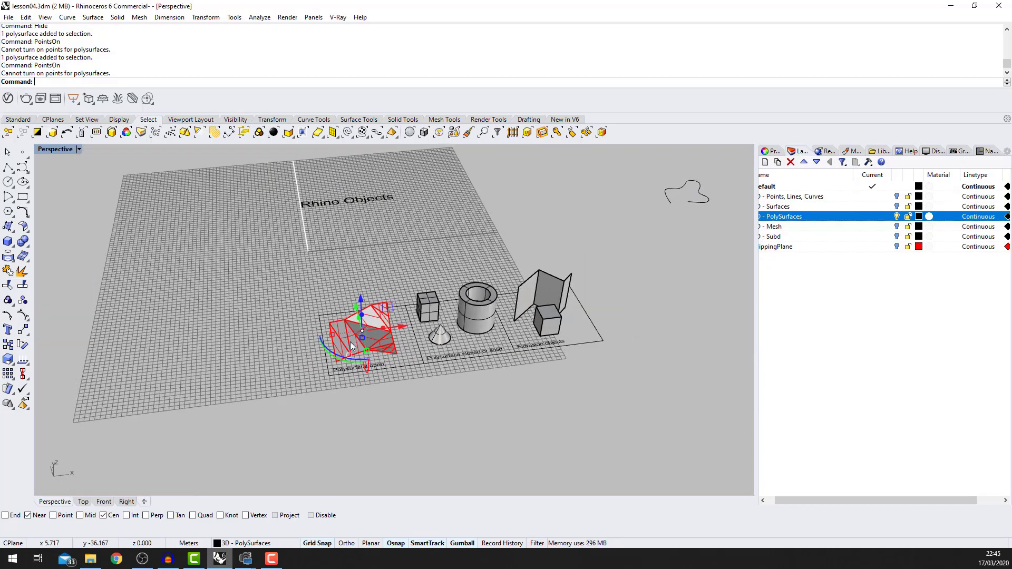
scroll(352, 346, up, 4)
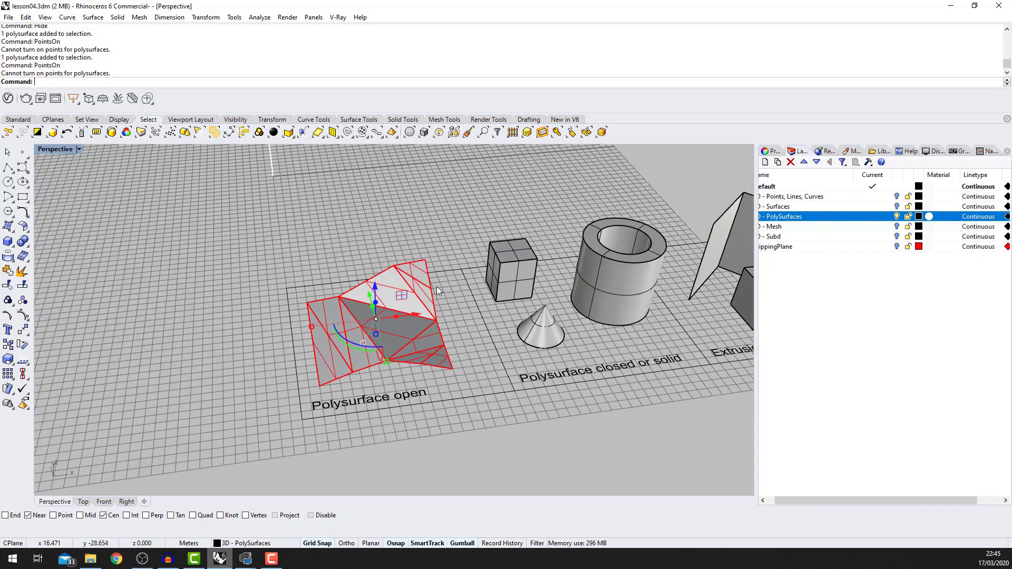
scroll(437, 286, down, 6)
scroll(501, 229, up, 6)
scroll(479, 259, down, 1)
click(489, 222)
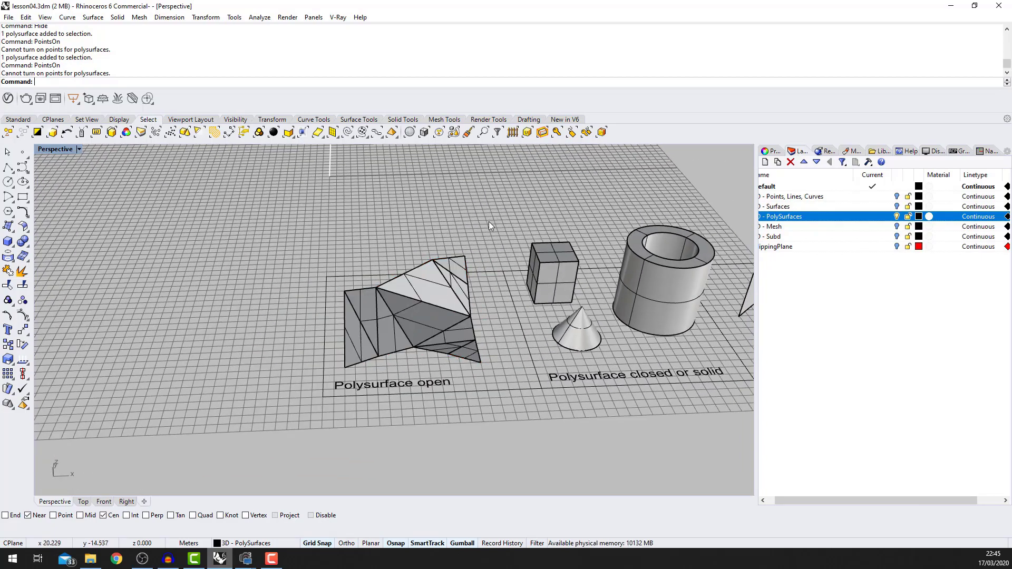
- Compare the deselected open polysurface with the closed polysurfaces and extrusion objects beside it
right_drag(448, 232, 469, 245)
scroll(444, 271, up, 3)
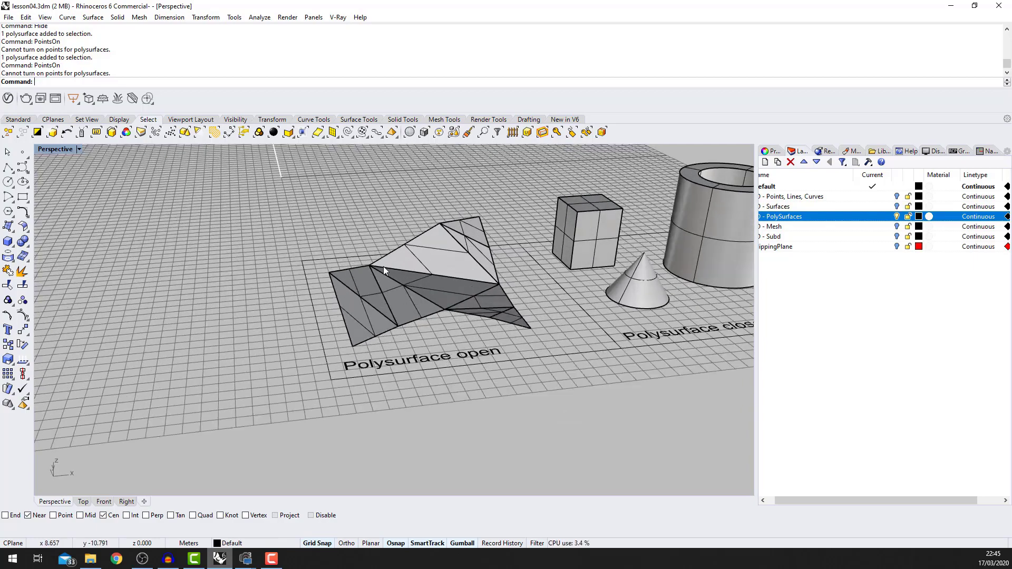
scroll(402, 312, down, 3)
right_drag(401, 284, 435, 305)
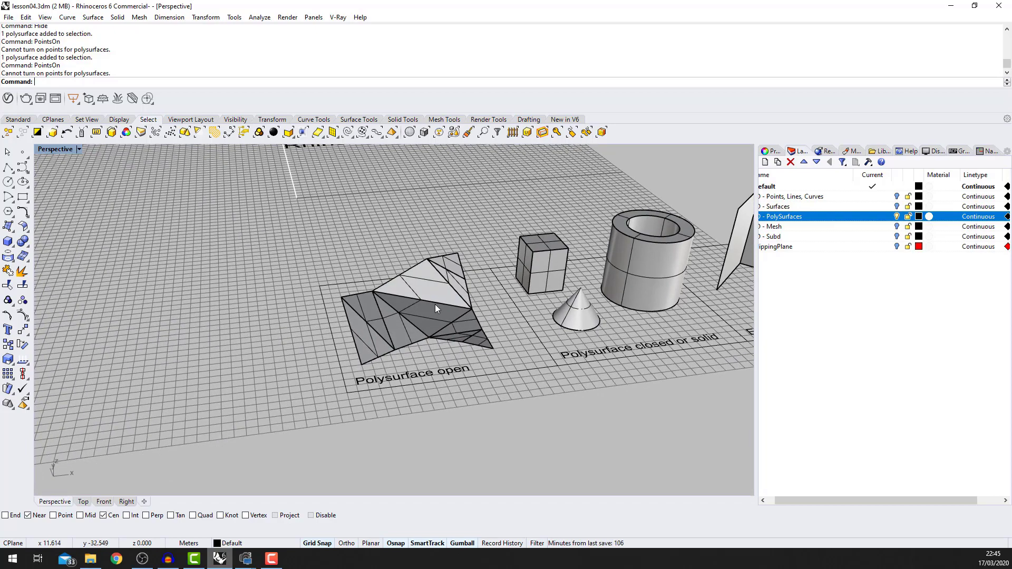
scroll(435, 304, down, 1)
scroll(460, 331, up, 1)
scroll(462, 325, down, 4)
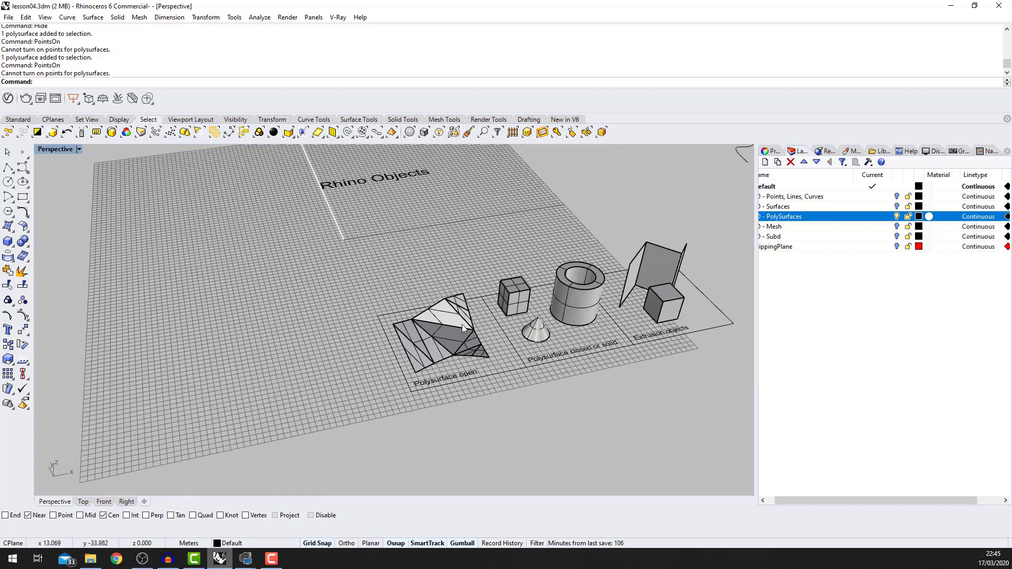
scroll(378, 349, up, 5)
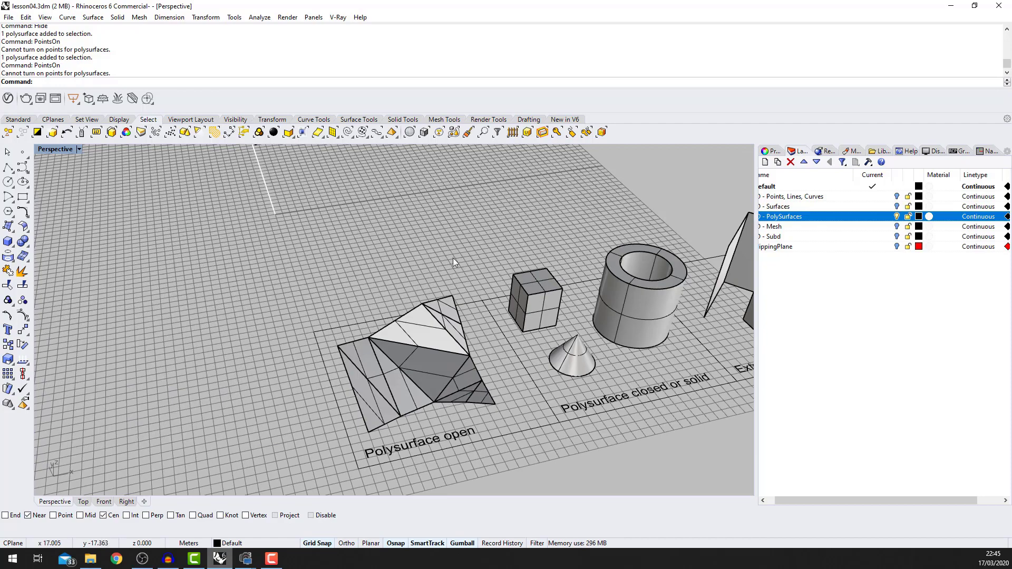
scroll(482, 258, down, 2)
right_drag(485, 258, 504, 225)
scroll(435, 265, down, 4)
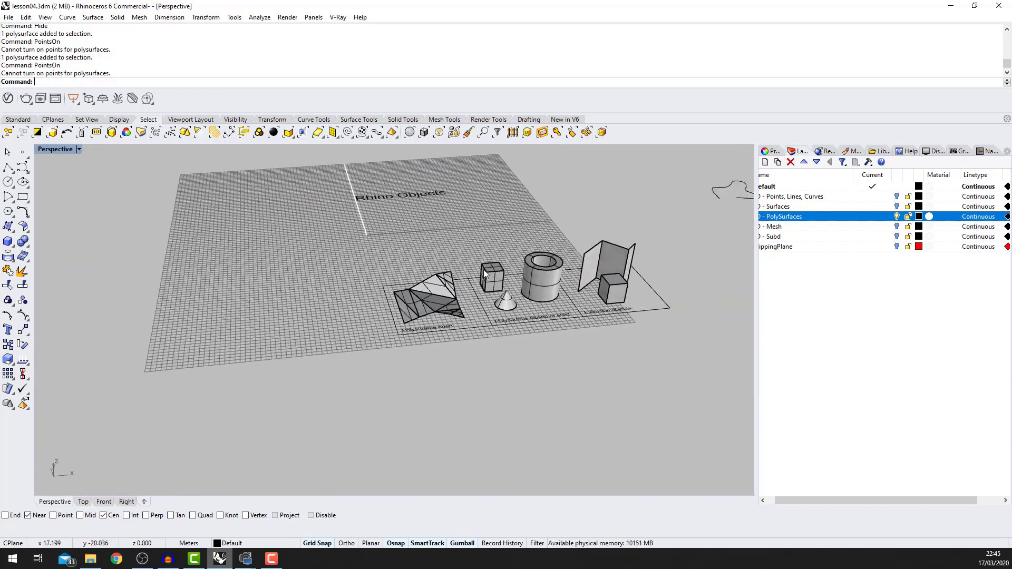
right_drag(435, 264, 555, 265)
scroll(555, 266, up, 5)
scroll(424, 314, up, 1)
scroll(425, 369, down, 2)
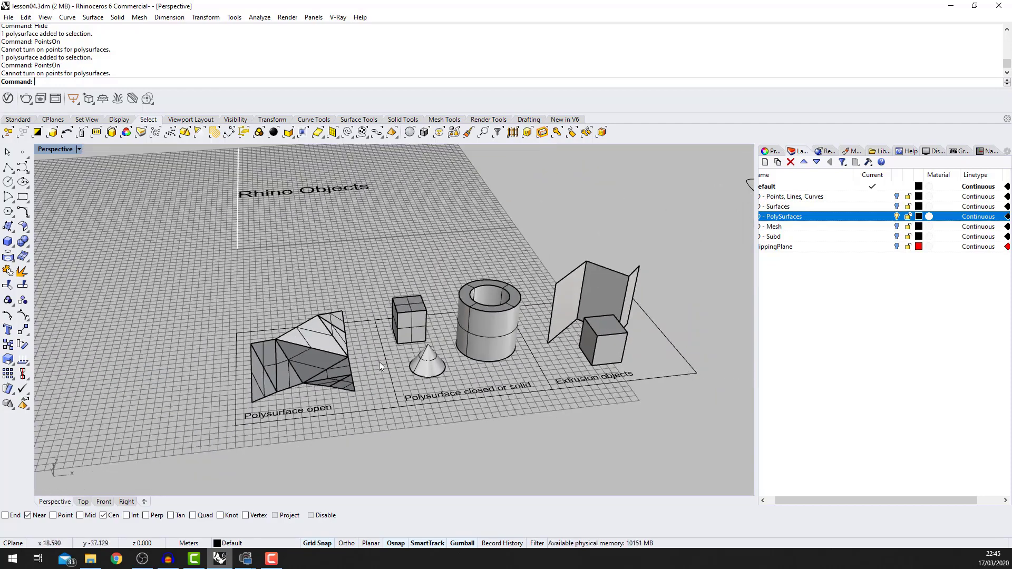
- Select the faceted polysurface in the Polysurface open section and view it up close
scroll(379, 362, up, 1)
click(302, 364)
scroll(404, 346, up, 1)
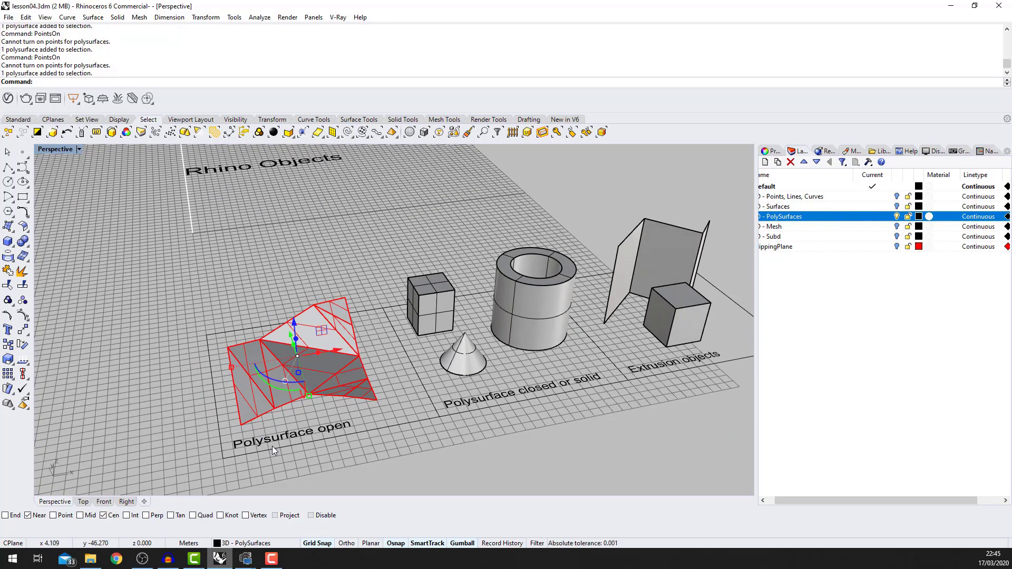
scroll(316, 293, down, 3)
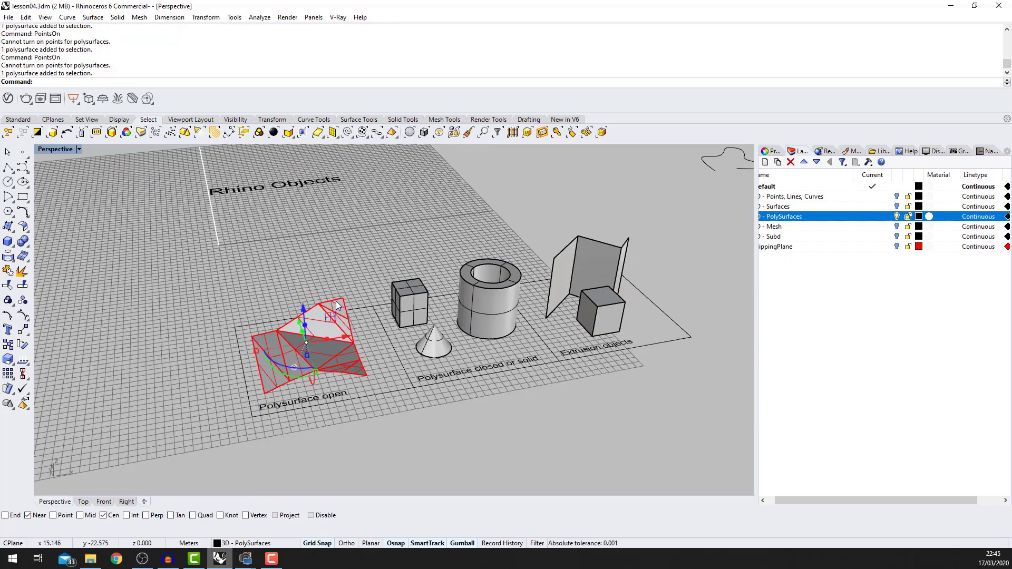
scroll(345, 310, up, 2)
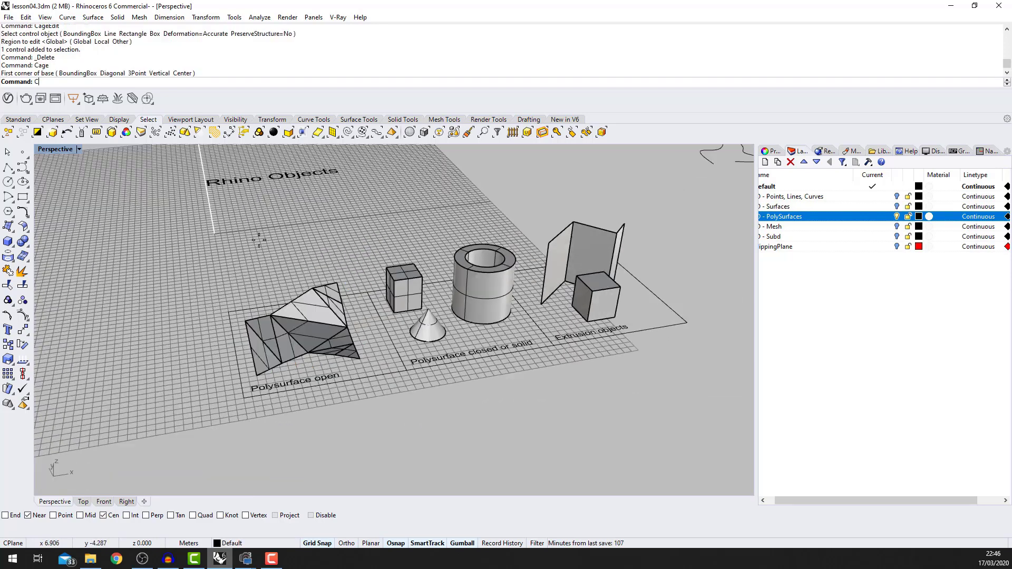
- Start the CageEdit command and set the open polysurface as the captive object
text(Cage)
key(Down)
key(Return)
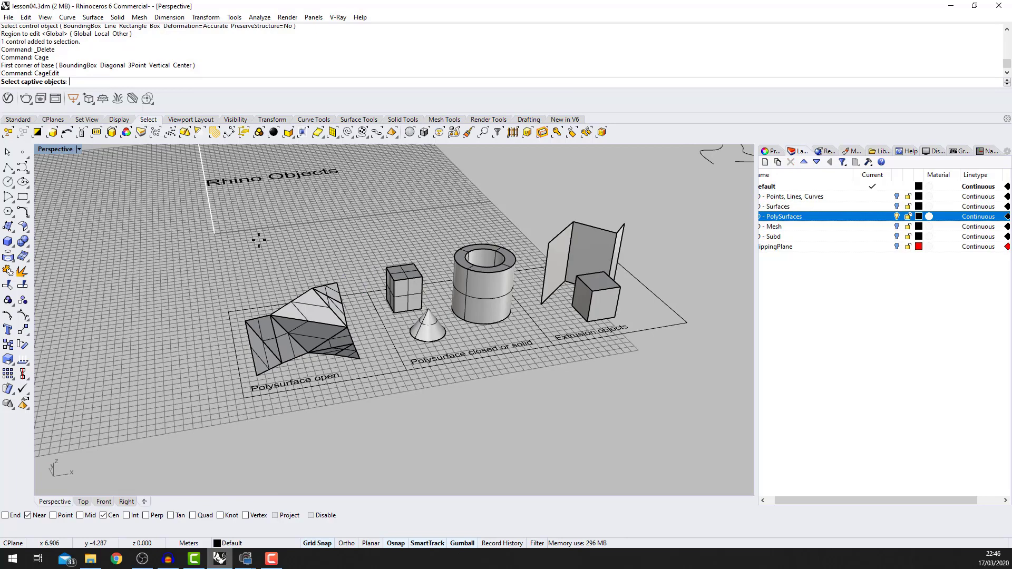
scroll(264, 253, up, 2)
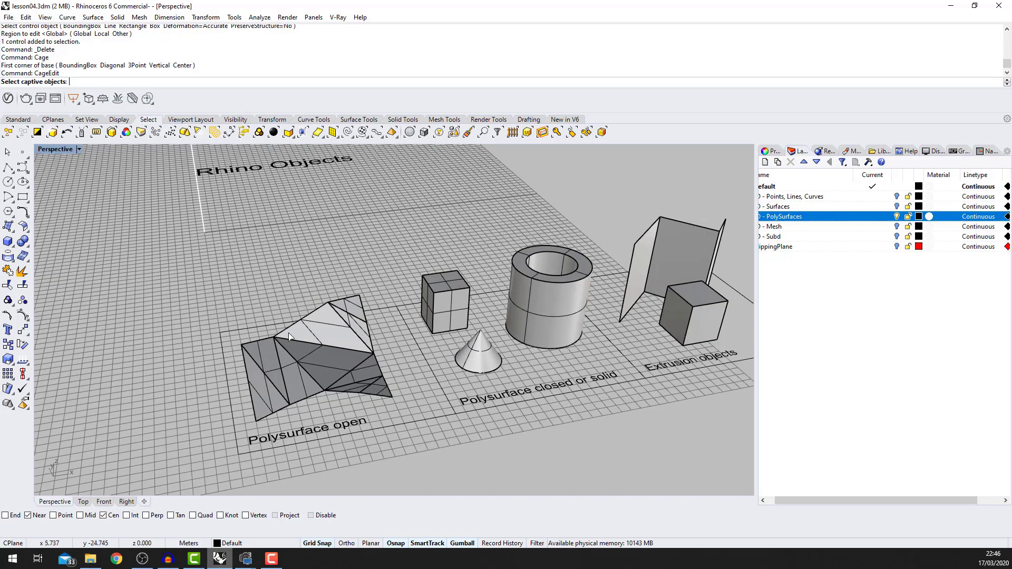
scroll(319, 385, down, 4)
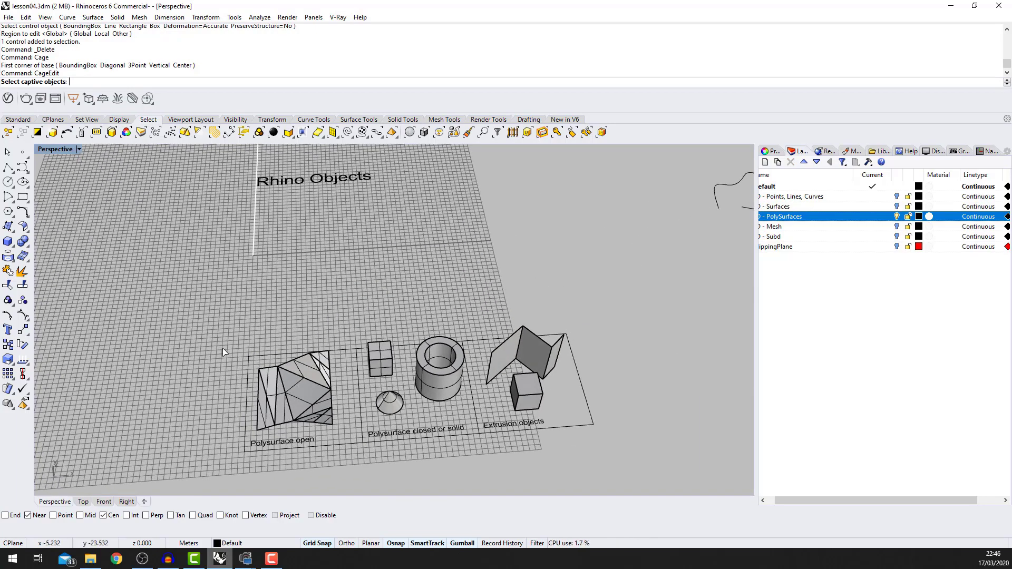
click(332, 414)
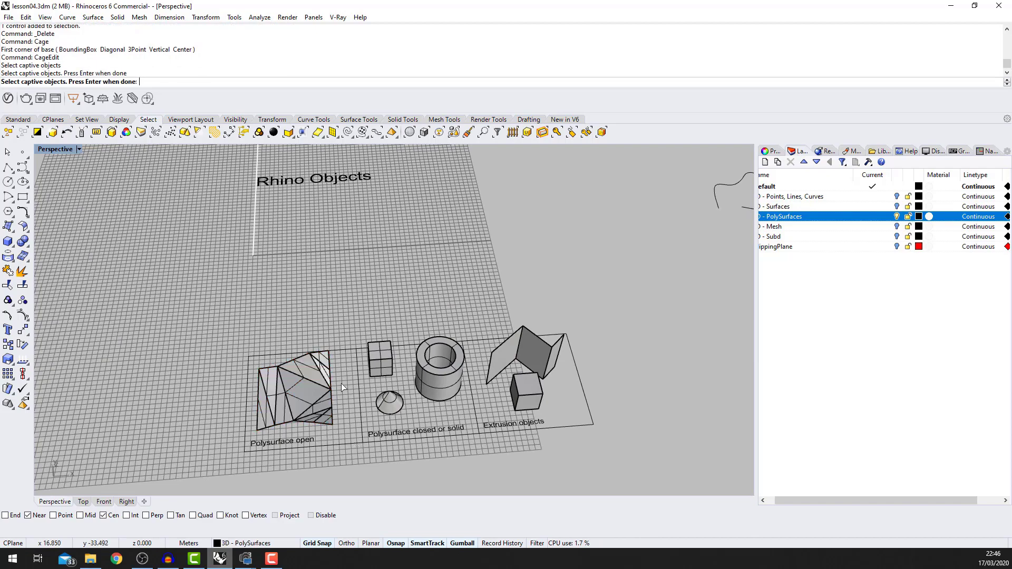
key(Return)
- Create a BoundingBox control cage in World coordinates with 4 points and degree 3 in each direction, and a Global editing region
right_drag(320, 387, 293, 358)
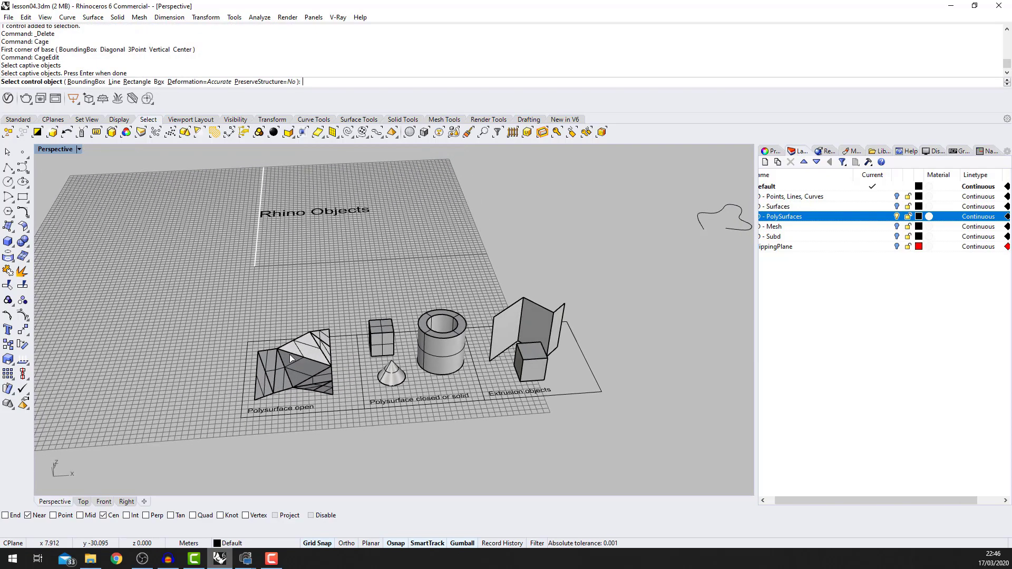
click(91, 82)
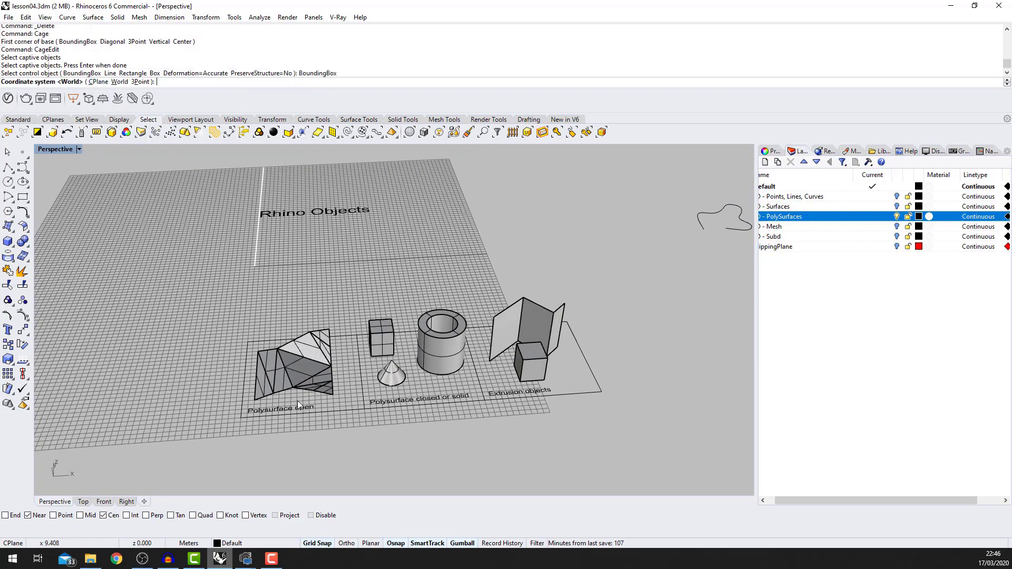
scroll(269, 367, up, 2)
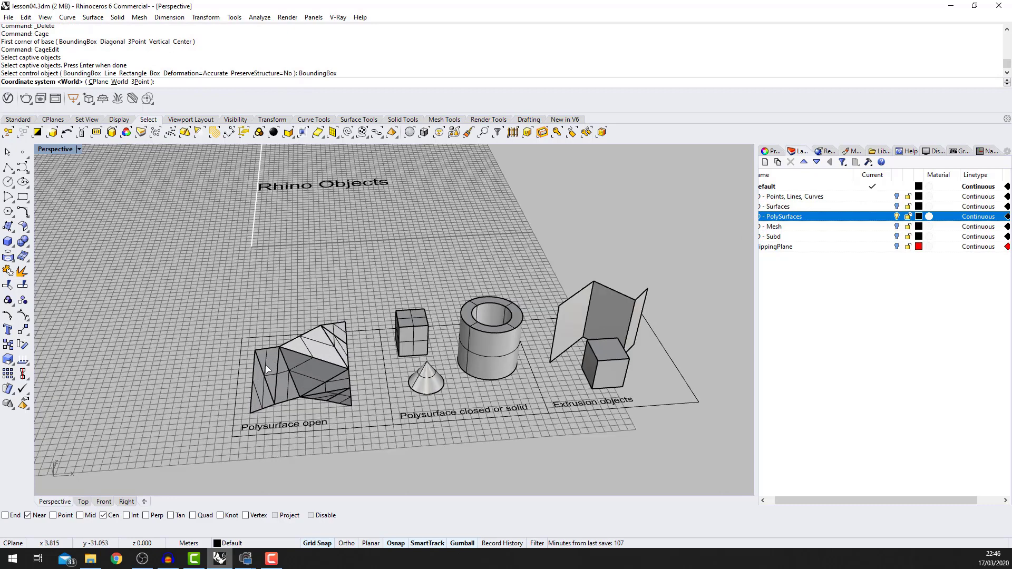
click(121, 82)
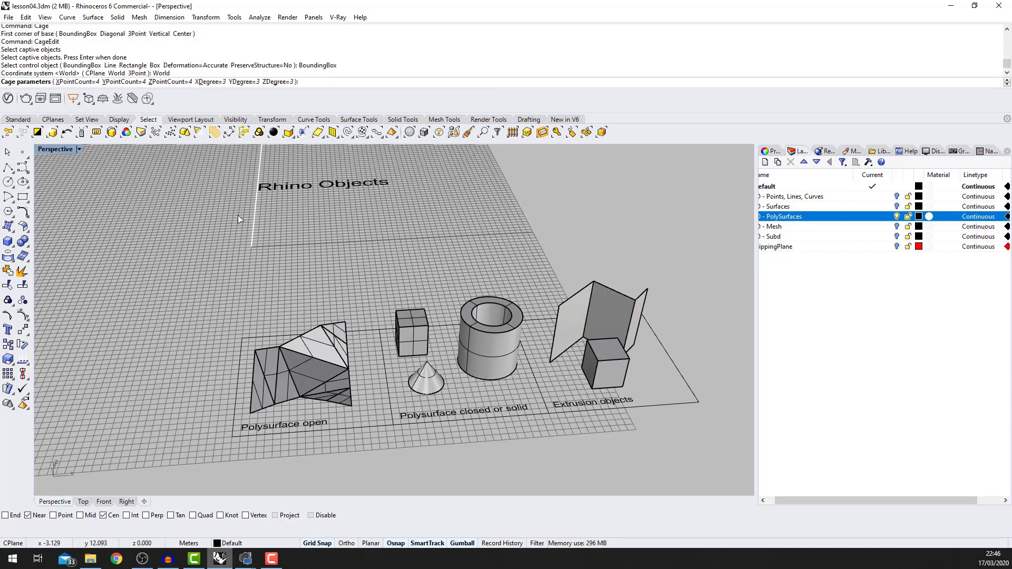
right_click(362, 320)
right_drag(328, 342, 319, 311)
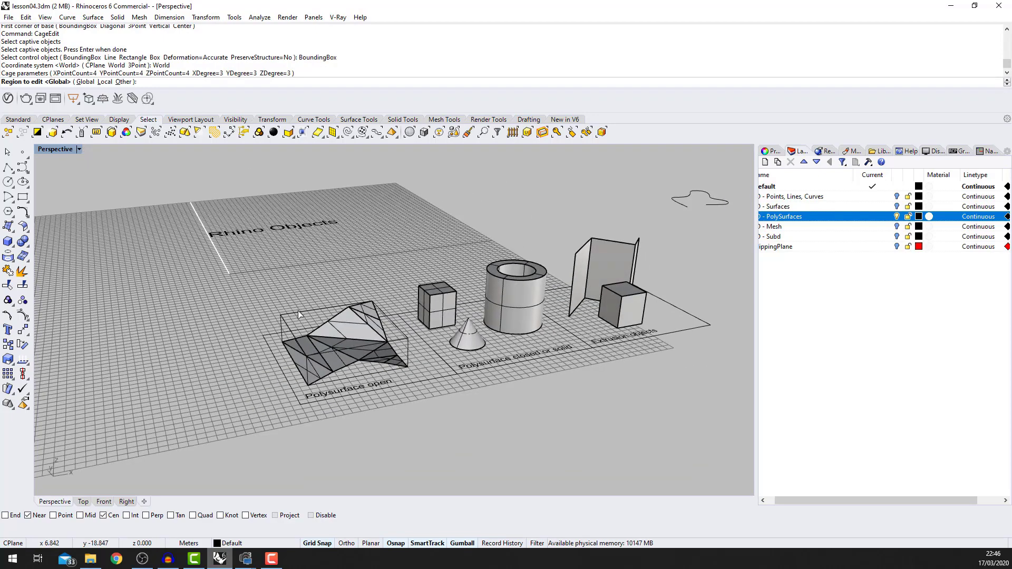
right_click(299, 311)
- Raise a cage point near the middle of the open polysurface vertically, and pull it back down
scroll(338, 318, up, 3)
click(332, 348)
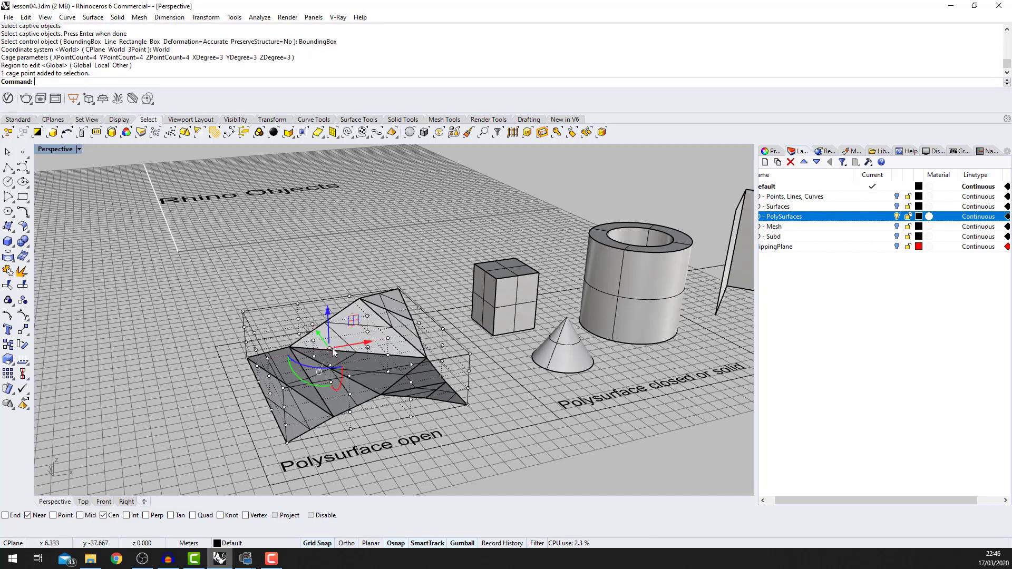
drag(332, 348, 343, 254)
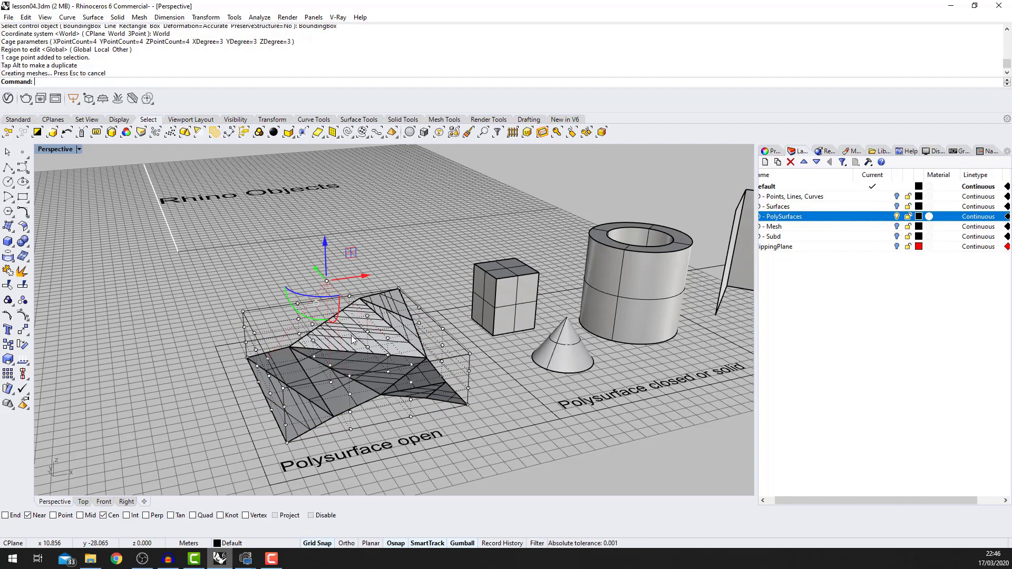
right_drag(370, 338, 382, 331)
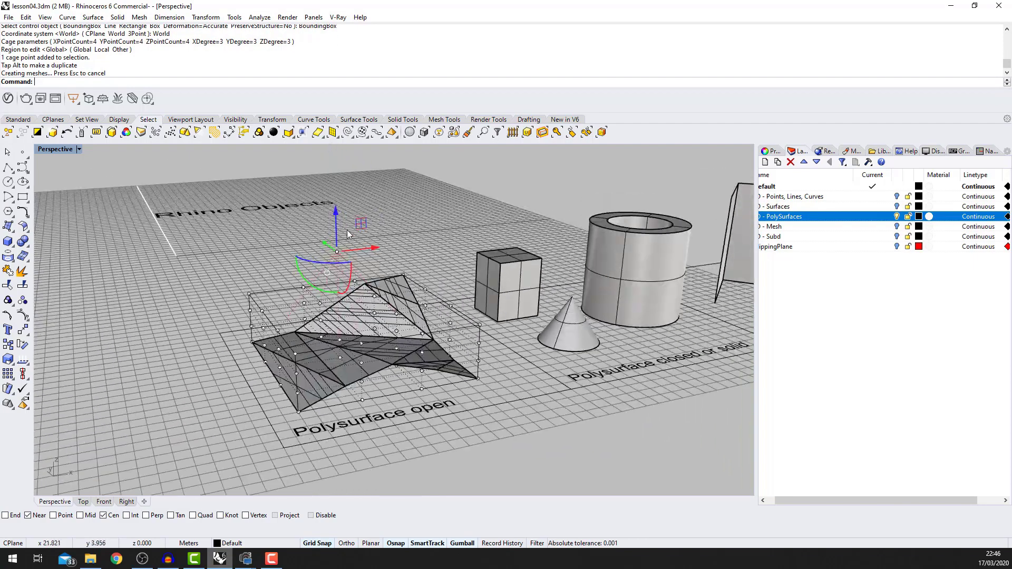
drag(336, 224, 351, 320)
right_drag(393, 319, 351, 267)
- Pull another cage point outward toward the closed box to bulge the side of the open polysurface
scroll(317, 294, up, 5)
drag(261, 289, 349, 299)
right_drag(238, 303, 414, 339)
scroll(407, 288, down, 4)
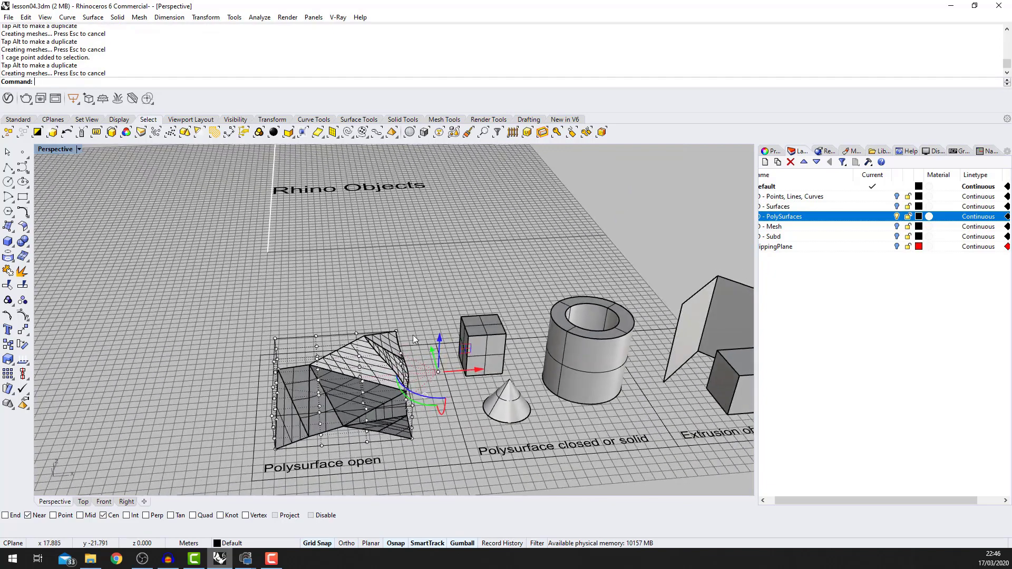
- Select the control cage around the deformed open polysurface and delete it
right_drag(315, 324, 337, 318)
scroll(312, 342, up, 4)
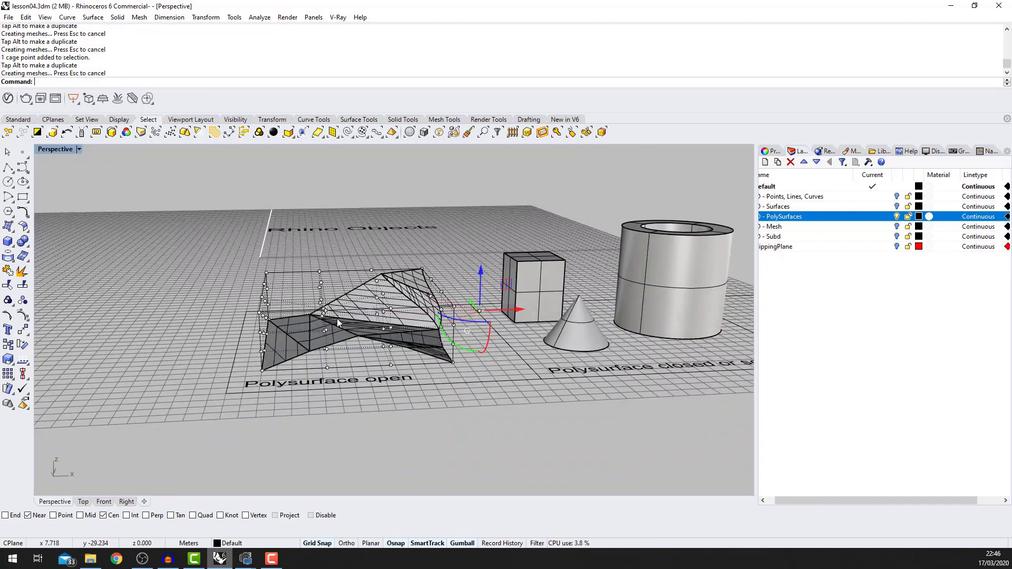
right_drag(416, 337, 385, 340)
click(387, 339)
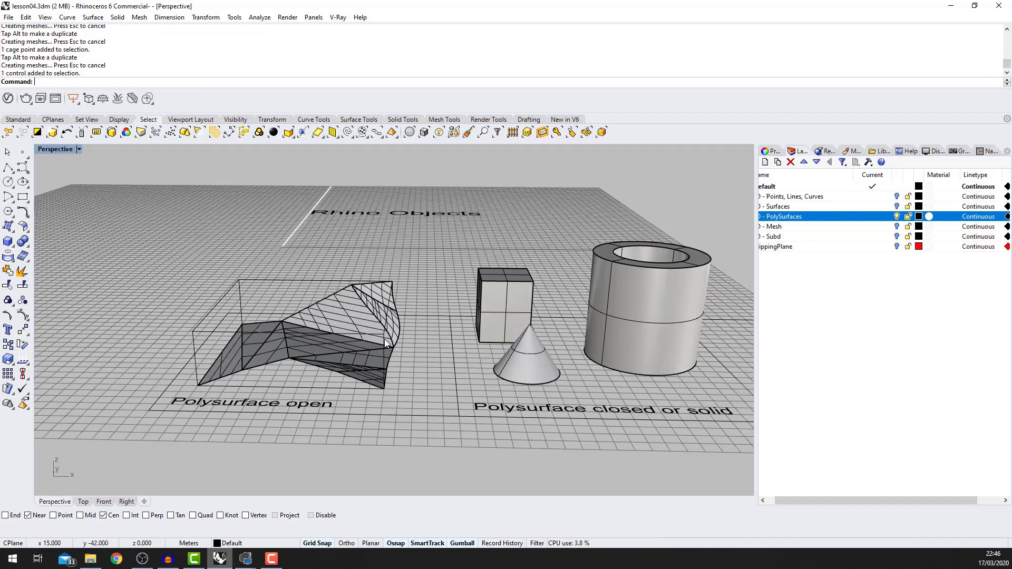
key(Delete)
- Examine the curved edges and warped faces of the cage-deformed open polysurface from different angles
right_drag(329, 325, 416, 344)
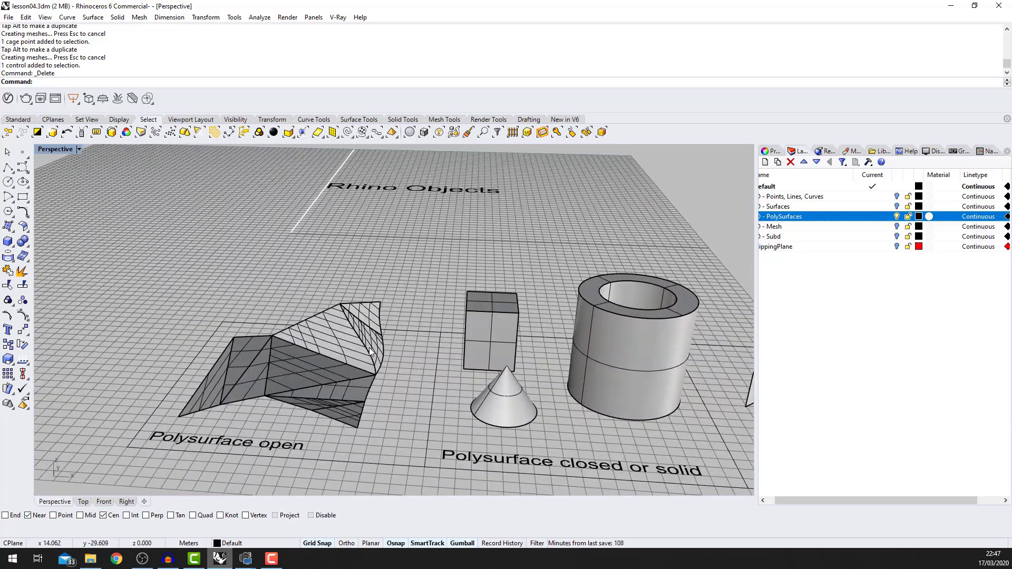
scroll(416, 344, up, 2)
right_drag(442, 305, 438, 317)
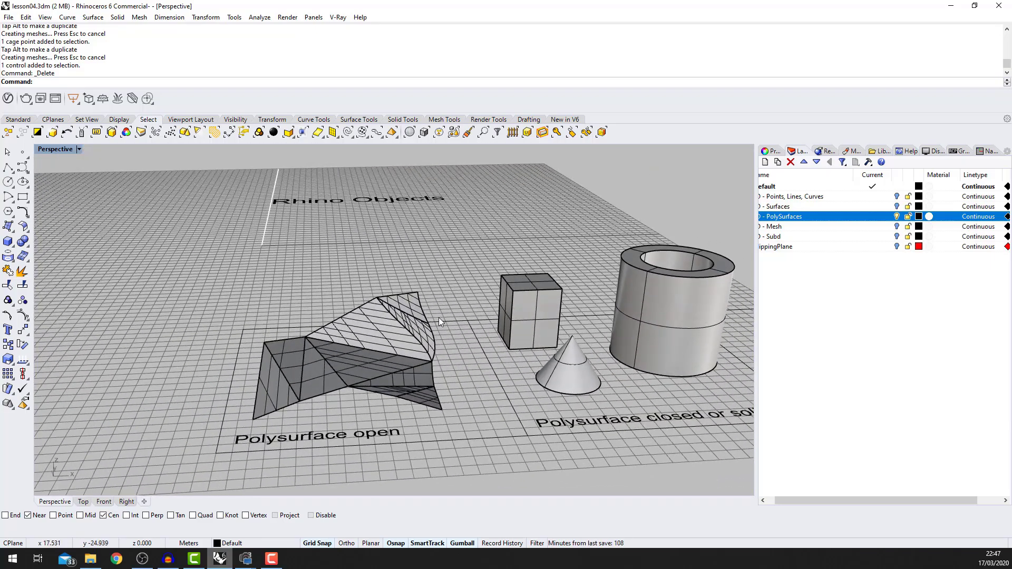
scroll(438, 318, up, 2)
scroll(465, 339, down, 3)
scroll(458, 334, up, 3)
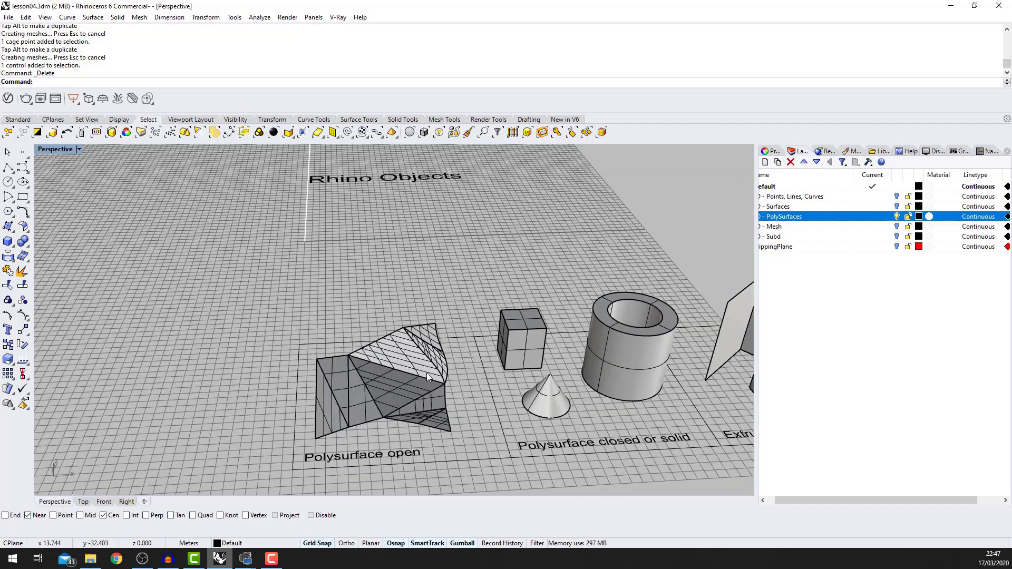
scroll(491, 346, up, 2)
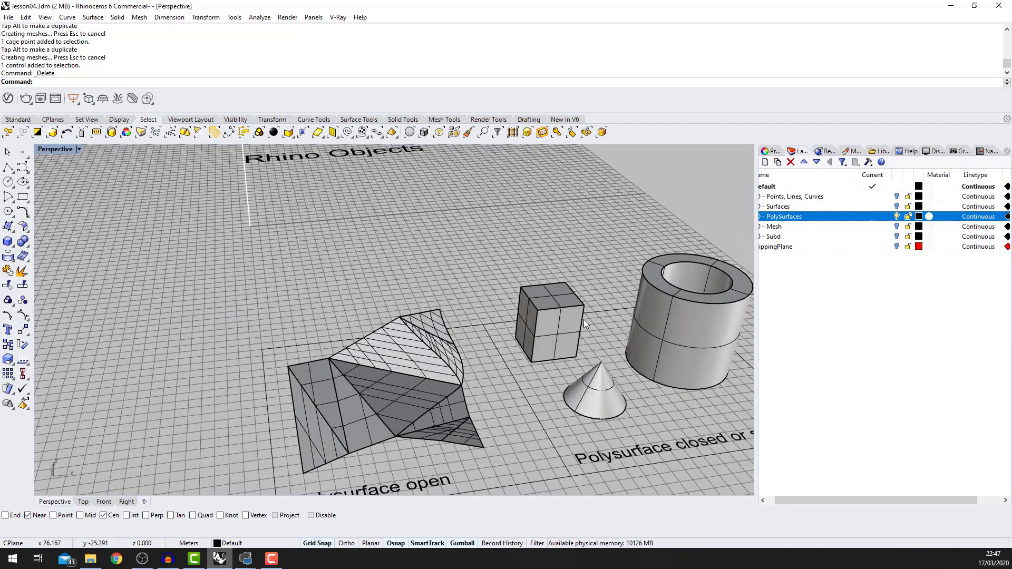
scroll(426, 366, down, 5)
right_drag(460, 368, 416, 371)
scroll(444, 387, up, 3)
scroll(416, 371, up, 3)
scroll(417, 372, down, 4)
scroll(361, 389, up, 5)
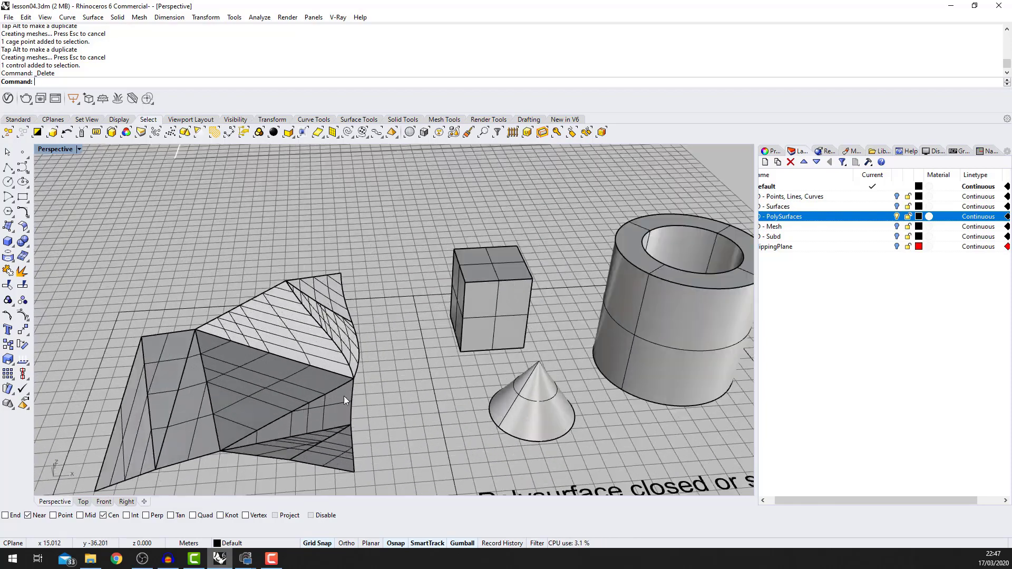
- View the box, cone and hollow cylinder in the Polysurface closed or solid section up close
scroll(260, 359, down, 4)
scroll(370, 331, up, 3)
scroll(369, 330, down, 3)
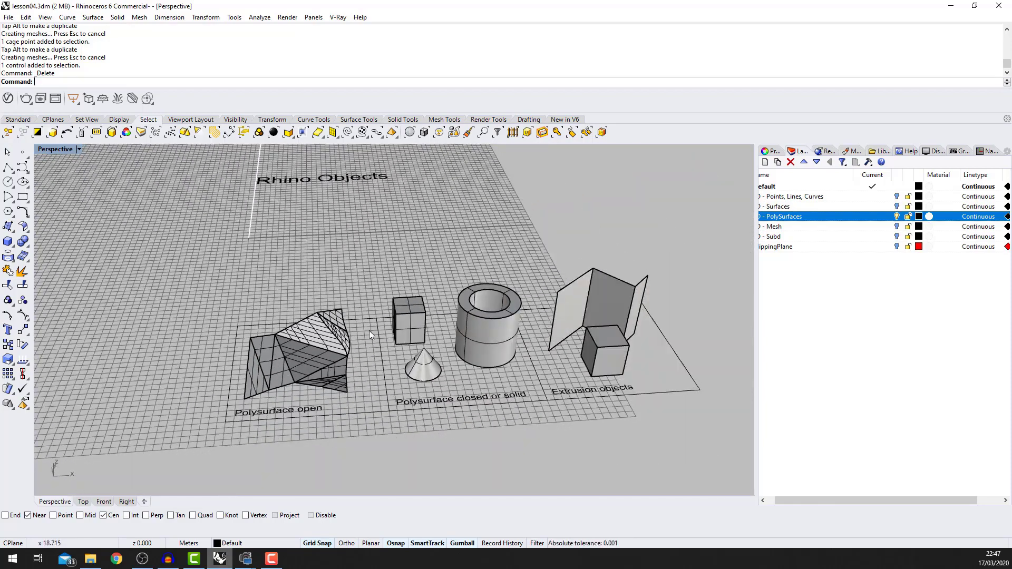
scroll(201, 314, up, 2)
scroll(452, 315, up, 5)
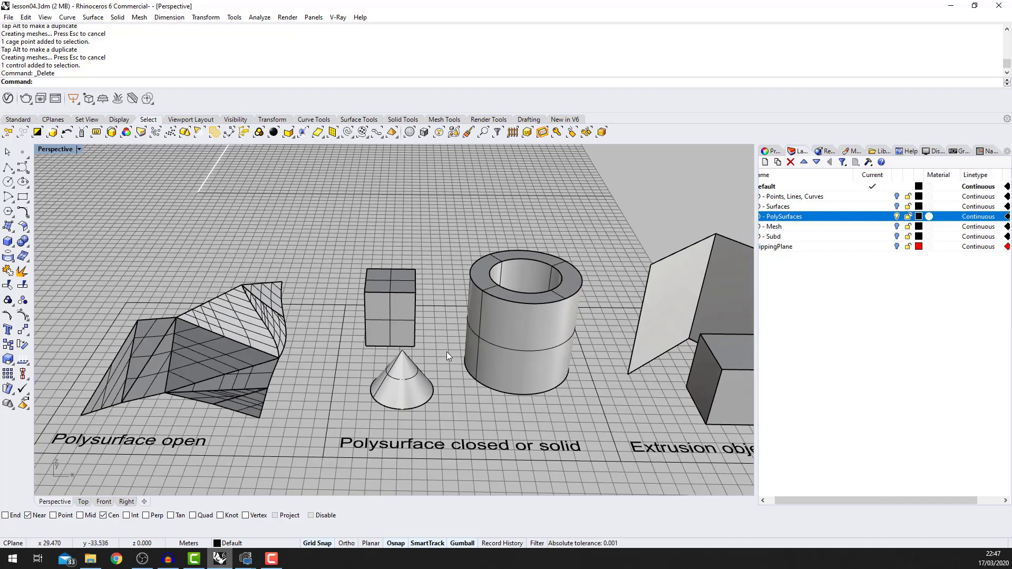
- Select the box, the hollow cylinder and the cone in the closed polysurface section in turn to check their object type
scroll(448, 367, down, 2)
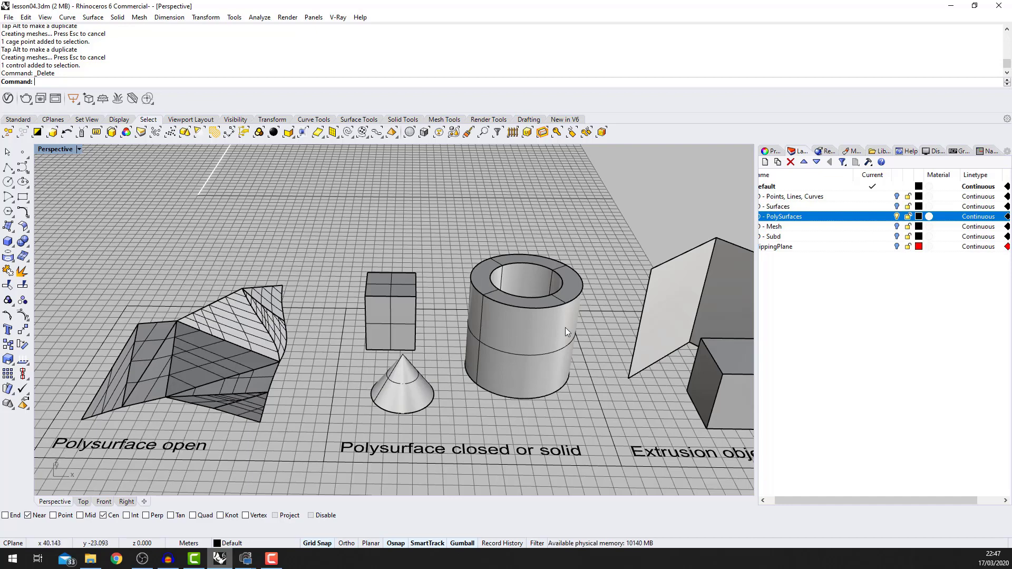
scroll(539, 304, down, 3)
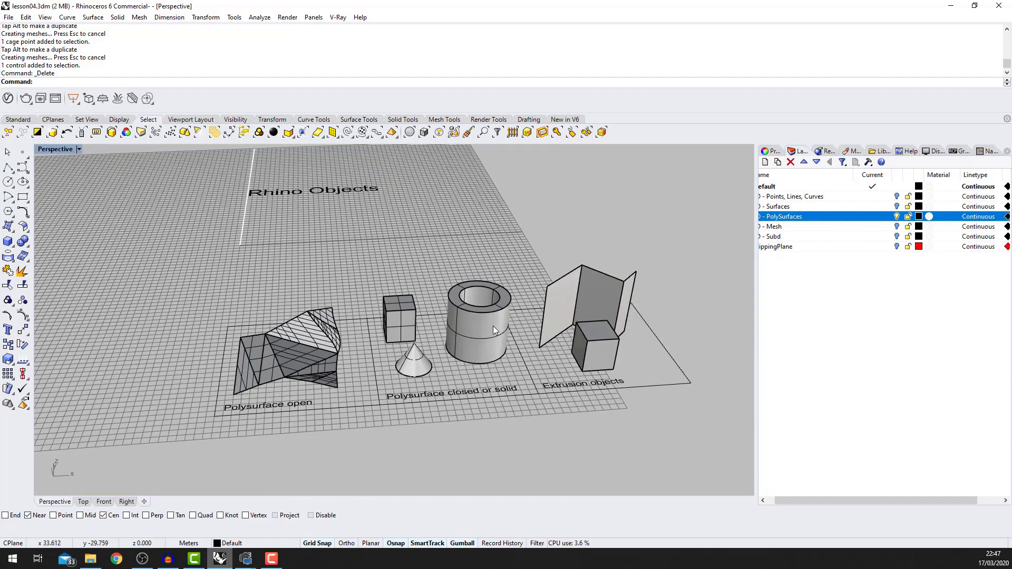
scroll(493, 326, up, 3)
click(356, 298)
scroll(371, 310, up, 1)
right_drag(370, 310, 428, 294)
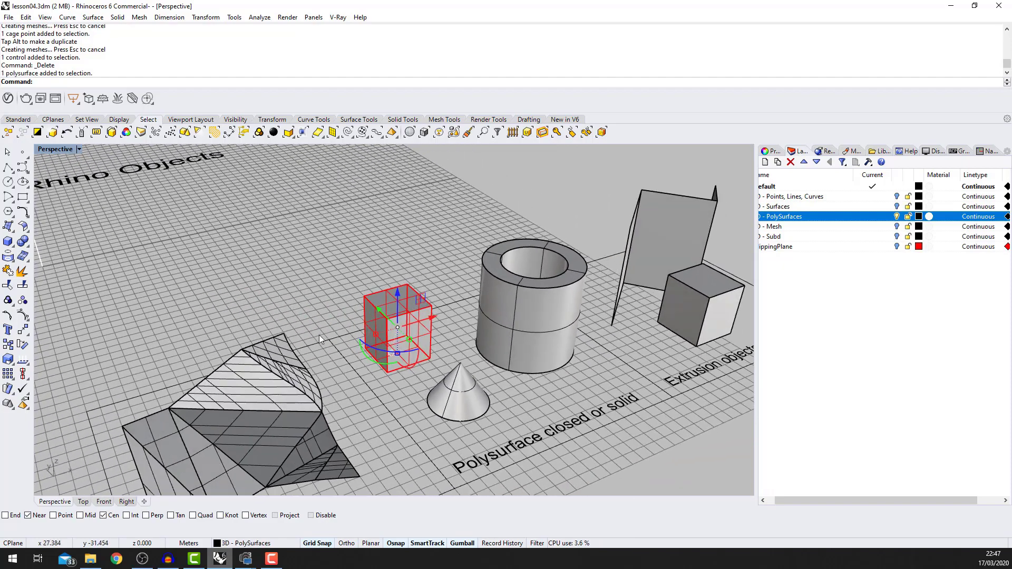
click(520, 302)
right_drag(547, 263, 490, 311)
scroll(503, 340, up, 3)
click(369, 411)
mouse_move(370, 410)
right_down()
mouse_move(398, 379)
mouse_move(377, 409)
right_up()
scroll(430, 280, down, 5)
right_drag(425, 271, 375, 279)
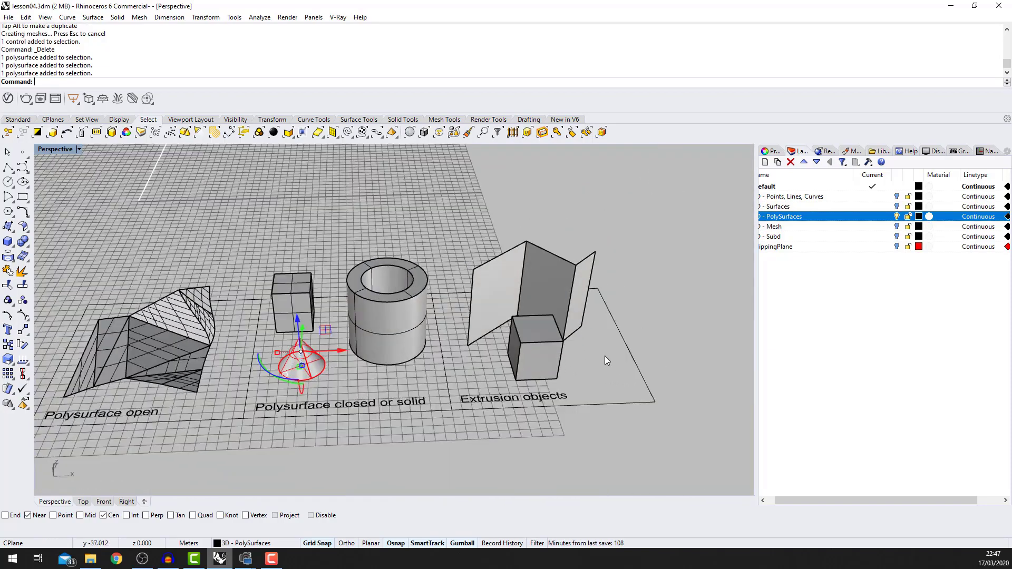
- Examine the folded wall and the box in the Extrusion objects section and compare them with the closed polysurfaces
scroll(627, 342, up, 3)
scroll(464, 321, up, 5)
scroll(351, 357, down, 5)
scroll(534, 269, down, 2)
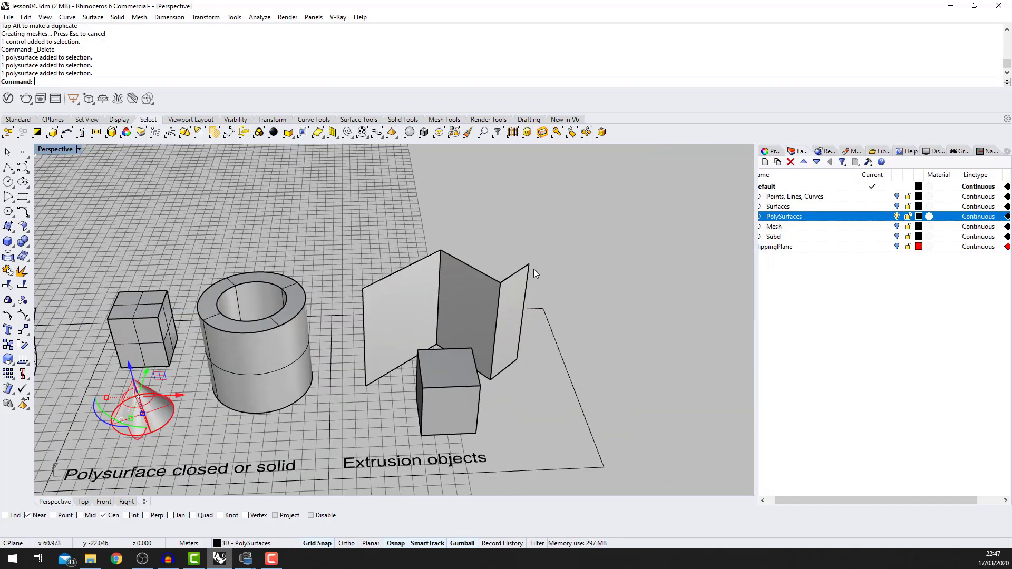
scroll(432, 352, down, 6)
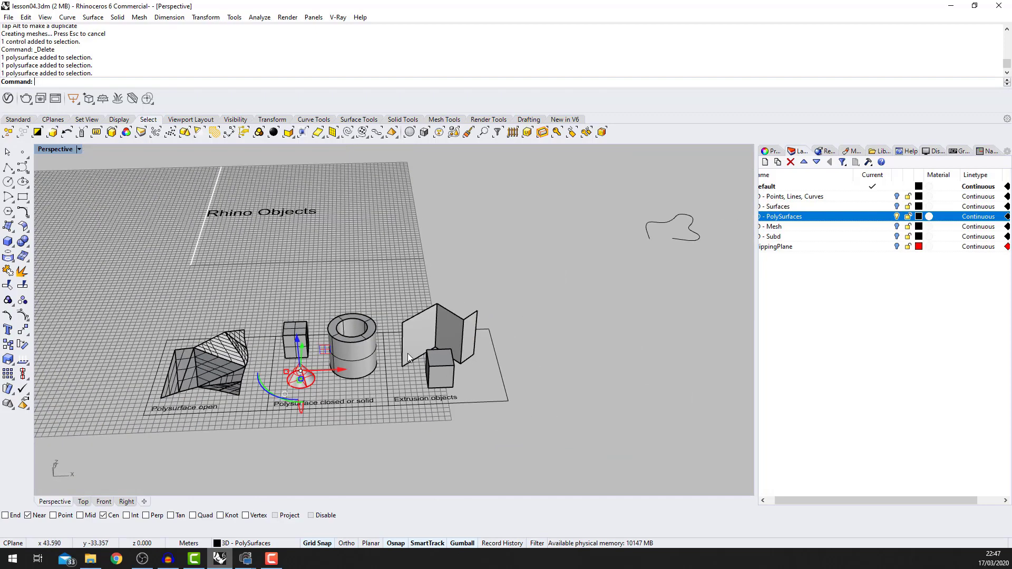
scroll(285, 345, up, 2)
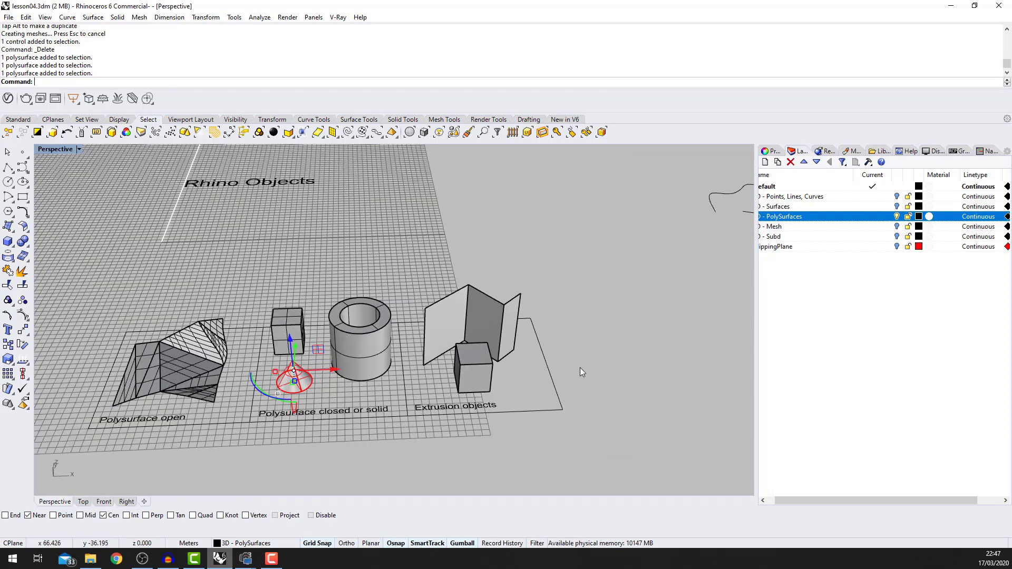
scroll(580, 372, up, 3)
scroll(495, 314, down, 2)
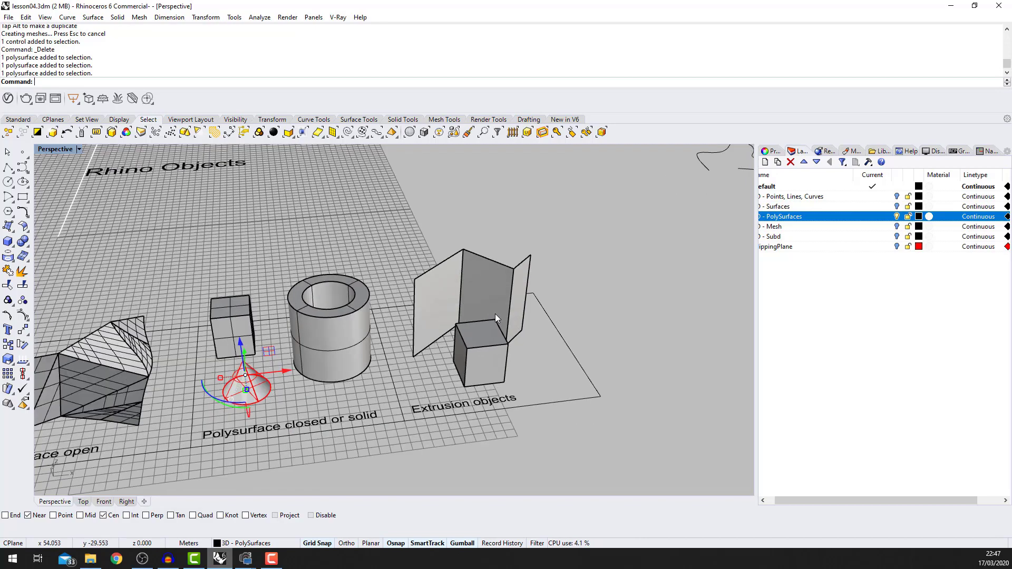
scroll(460, 343, up, 2)
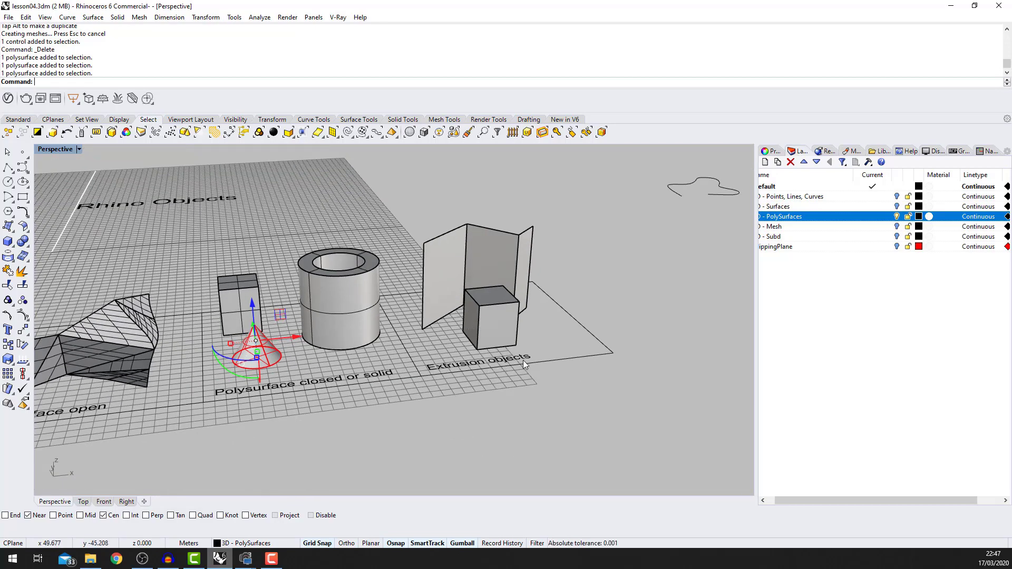
scroll(540, 321, up, 2)
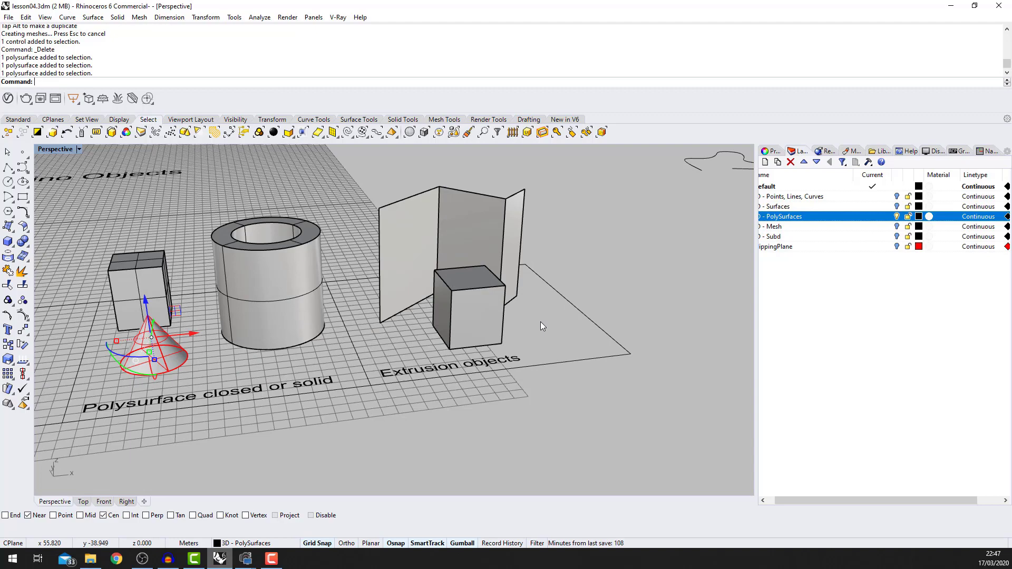
scroll(492, 319, down, 2)
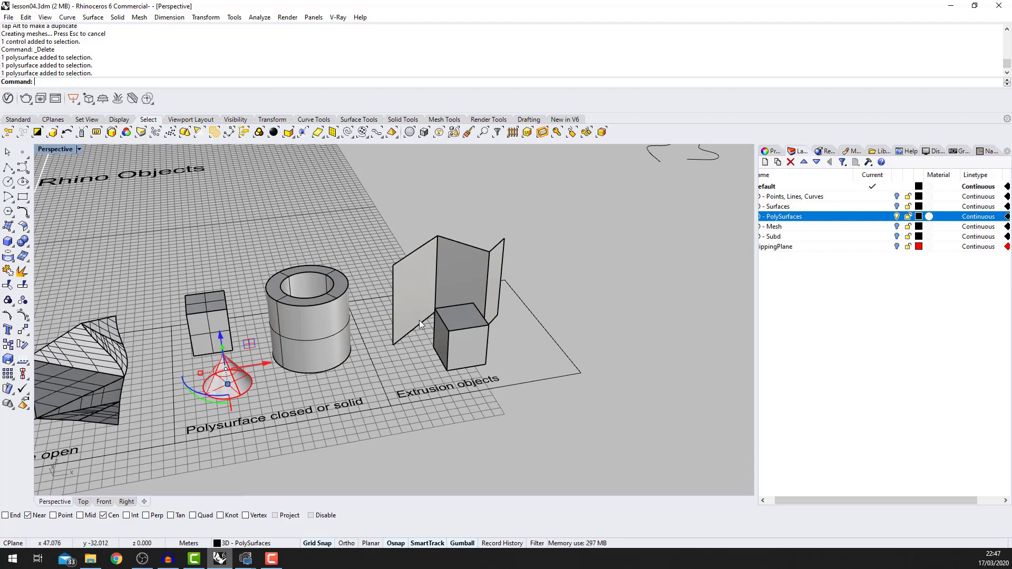
scroll(473, 341, up, 3)
scroll(536, 318, down, 3)
scroll(423, 309, up, 2)
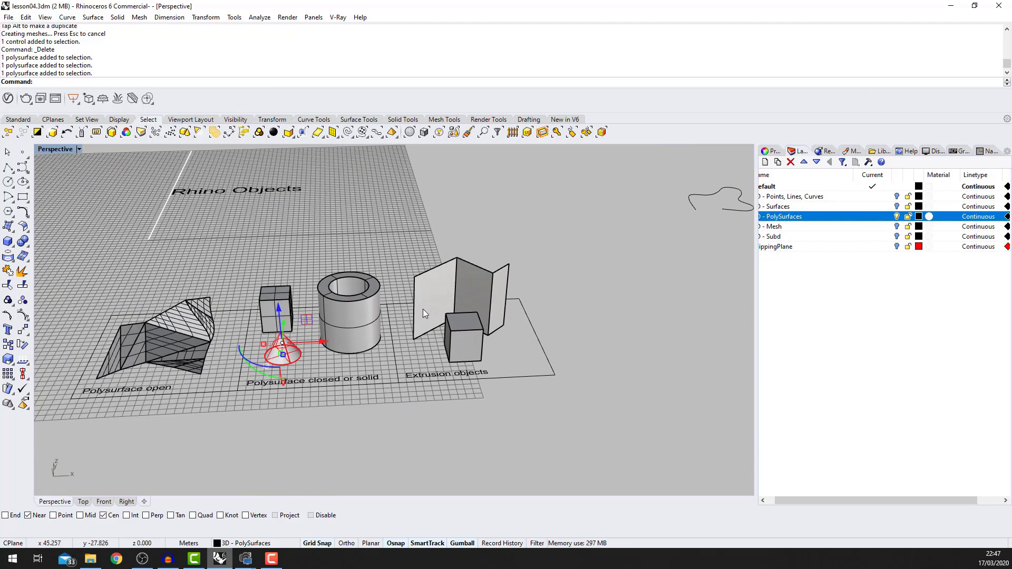
right_drag(515, 270, 462, 293)
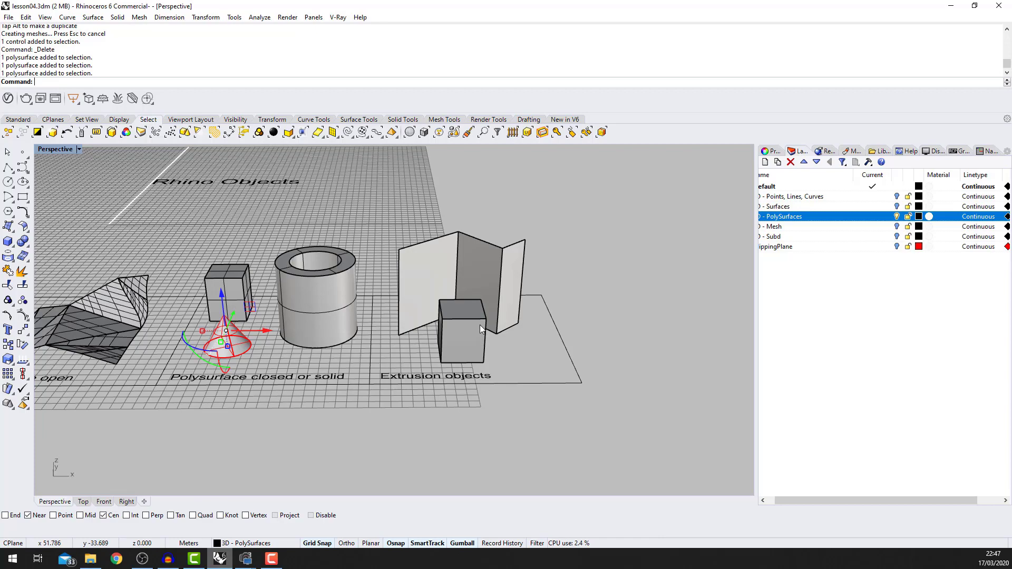
- Select the folded wall in the Extrusion objects section to check its object type, and clear the selection
scroll(527, 311, up, 2)
click(581, 293)
scroll(579, 290, up, 3)
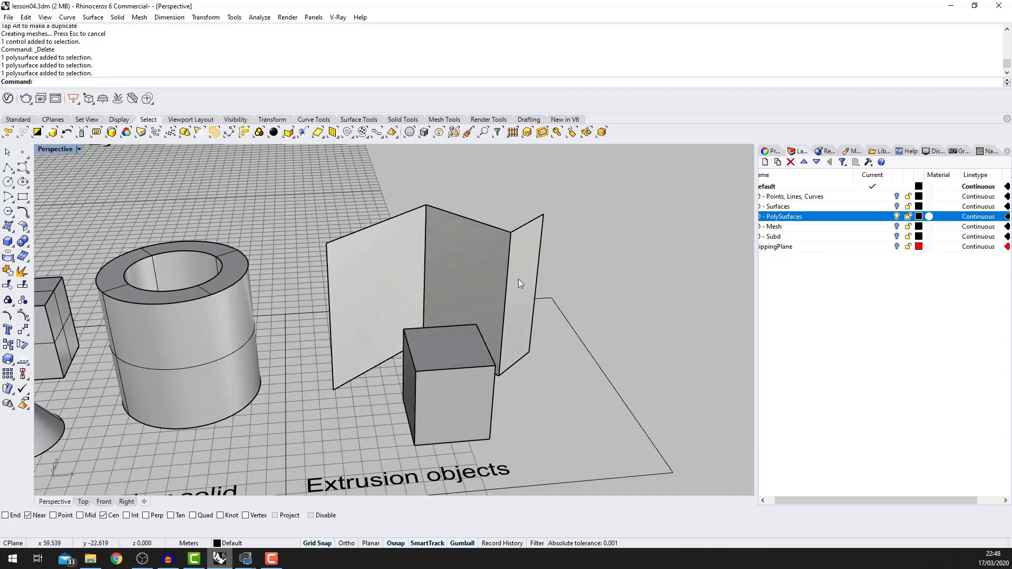
click(519, 283)
key(Escape)
scroll(540, 226, down, 3)
scroll(435, 267, up, 1)
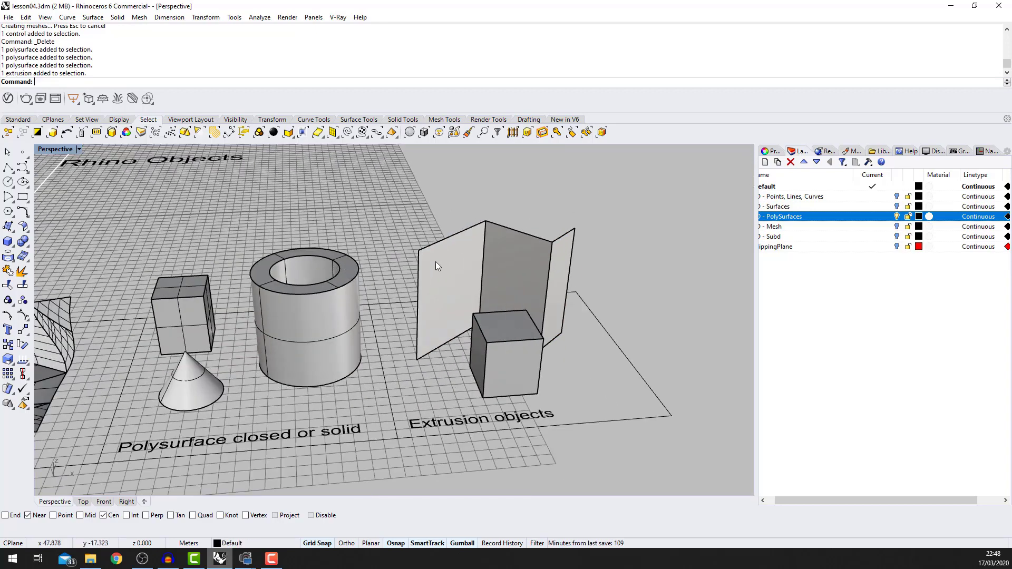
scroll(436, 266, down, 3)
scroll(467, 271, up, 2)
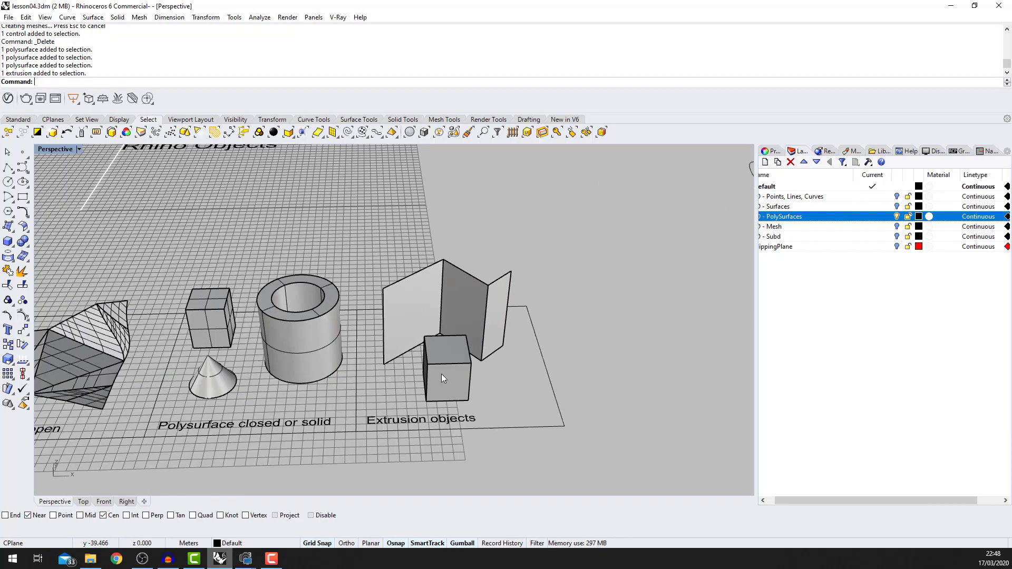
scroll(488, 325, down, 4)
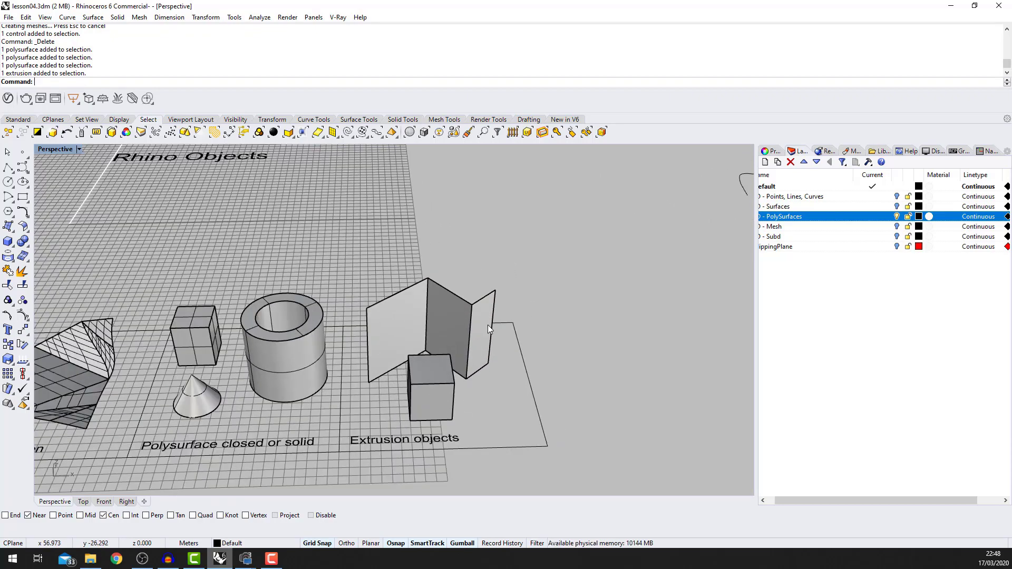
scroll(575, 248, up, 2)
scroll(360, 312, down, 5)
- Extrude one of the loose curve pieces outside the grid straight upward into a curved wall
scroll(583, 266, up, 4)
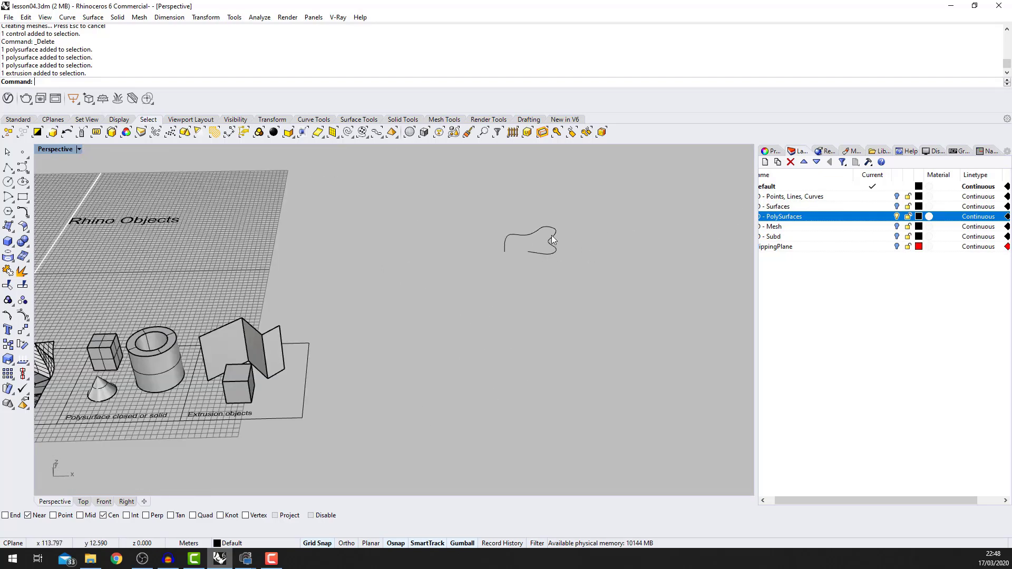
click(551, 237)
click(549, 261)
click(550, 255)
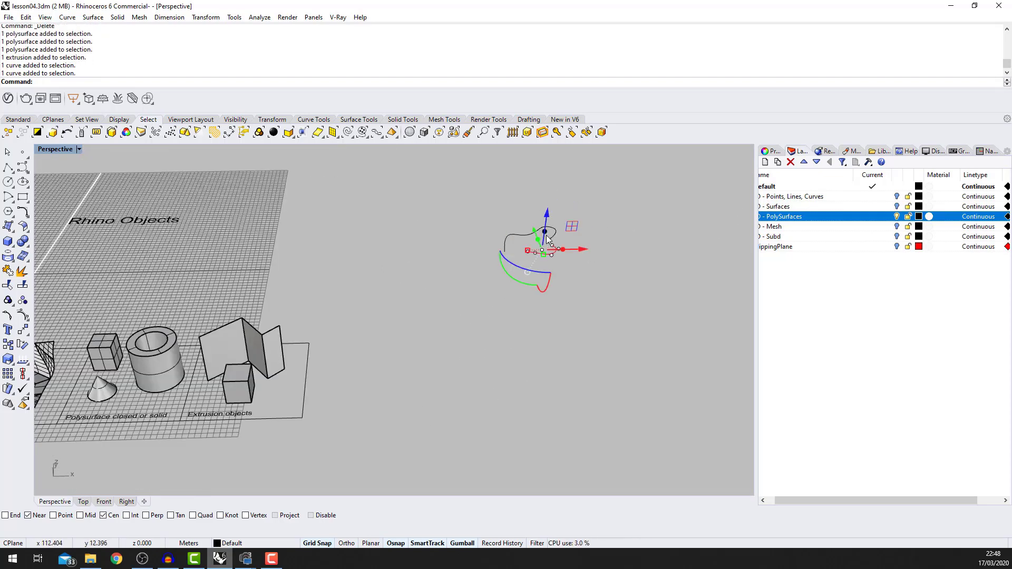
drag(545, 232, 548, 193)
click(603, 267)
right_drag(604, 267, 528, 280)
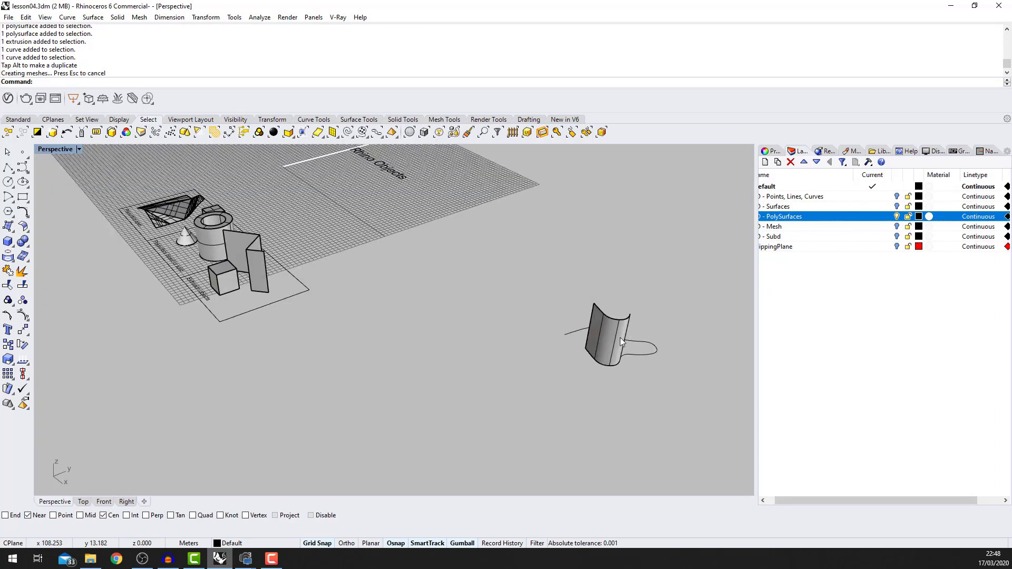
- Select the new curved wall to inspect its object properties, and deselect it
click(620, 338)
scroll(650, 325, up, 5)
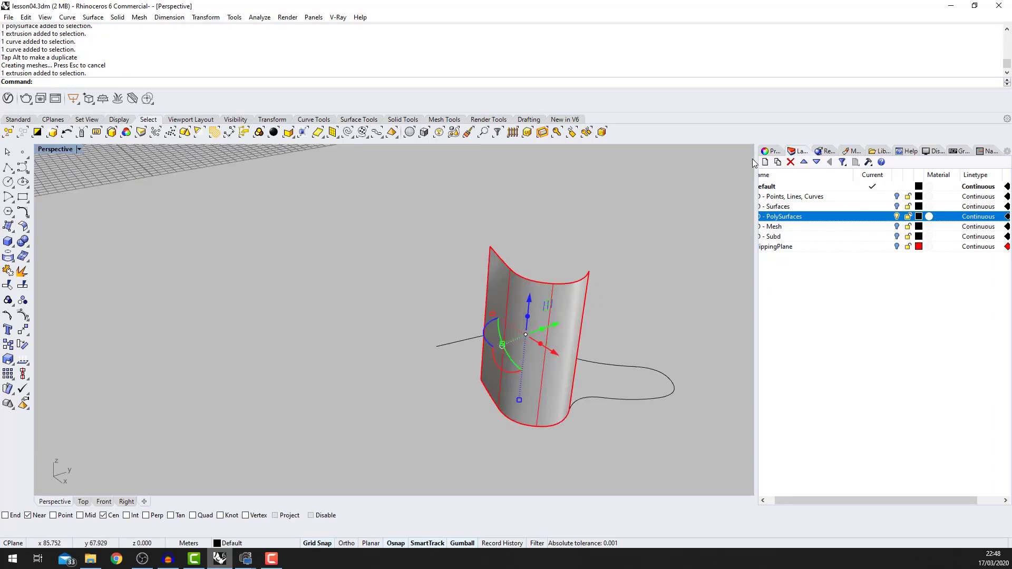
click(773, 151)
click(602, 299)
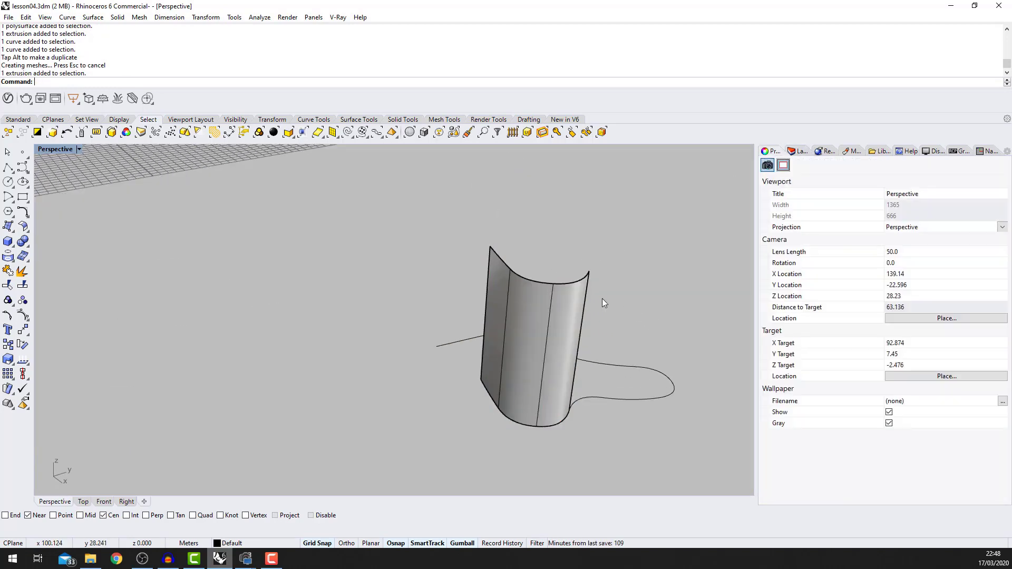
- Turn on the control points of the extruded curved wall with PointsOn
click(569, 319)
text(PointsOn)
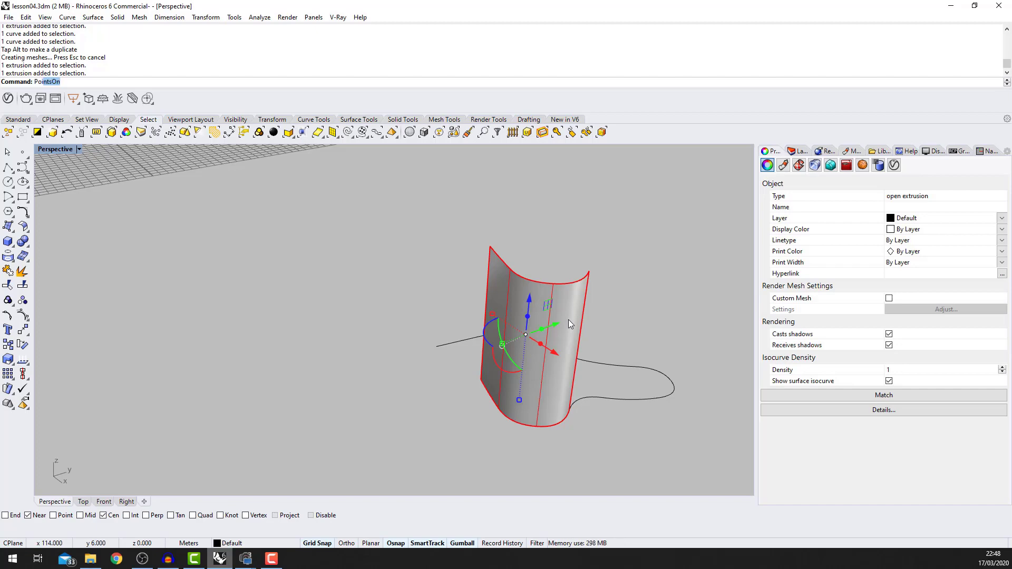
key(Return)
right_drag(554, 310, 581, 332)
scroll(541, 349, down, 5)
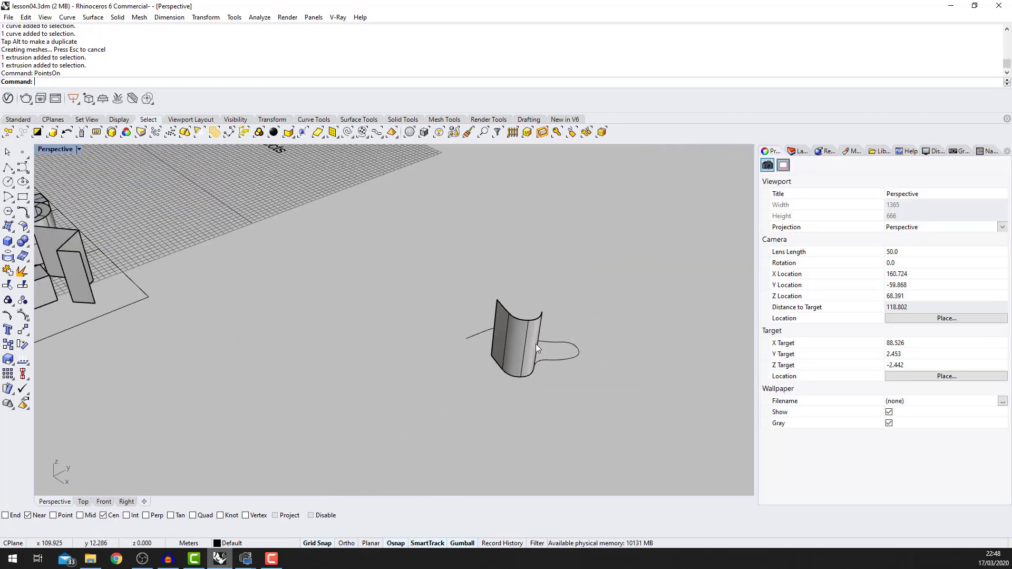
- Explode the curved wall extrusion into a plain surface
click(534, 347)
text(Expl)
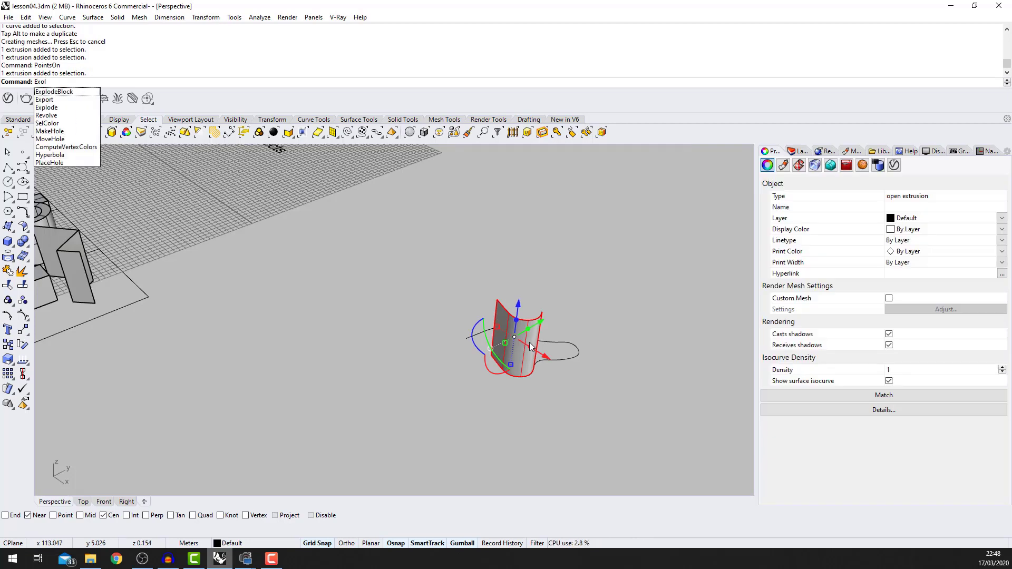
text(ode)
key(Return)
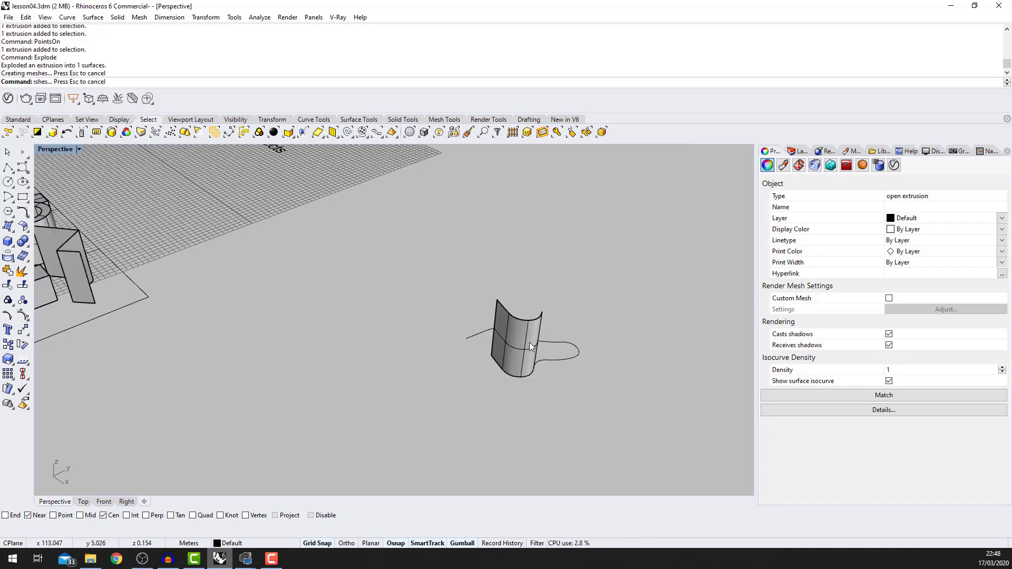
click(557, 305)
- Select the exploded surface and turn on its control points with PointsOn
click(540, 343)
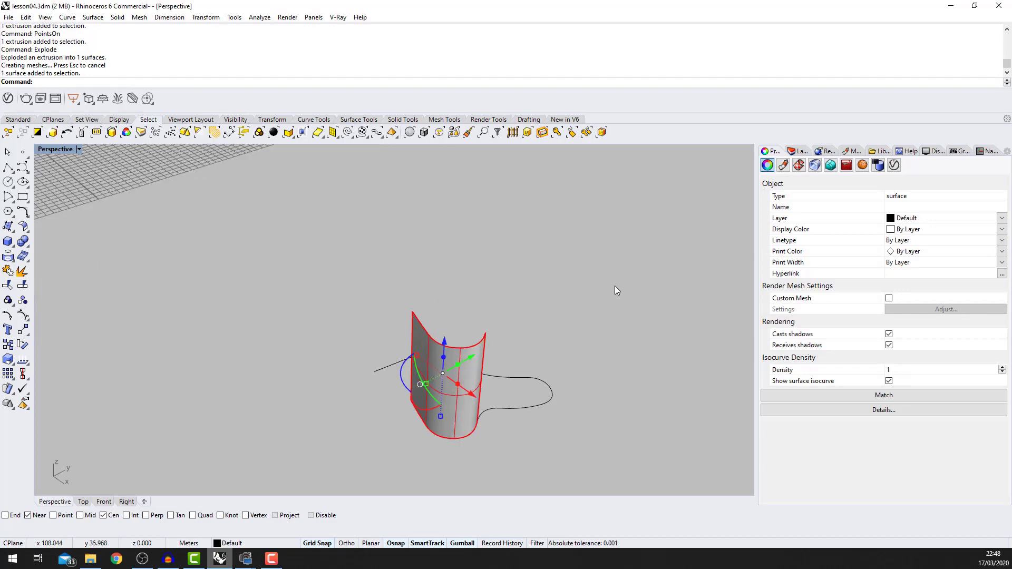
scroll(615, 286, up, 2)
text(PointsOn)
key(Return)
right_drag(473, 271, 645, 343)
scroll(570, 267, down, 6)
scroll(492, 324, up, 4)
scroll(492, 324, down, 4)
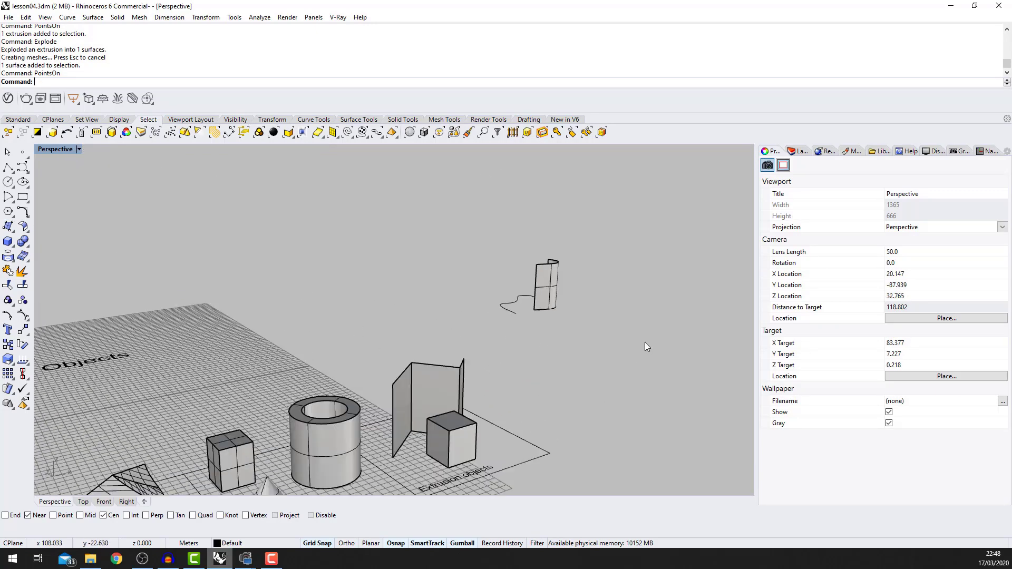
- Select the curved surface together with the loose curves outside the grid and delete them
scroll(644, 342, down, 6)
right_drag(578, 334, 551, 337)
drag(620, 348, 528, 262)
key(Delete)
- Hide the PolySurfaces layer and make the Mesh layer visible
scroll(528, 263, down, 3)
right_drag(522, 279, 471, 386)
scroll(448, 484, up, 4)
right_drag(425, 457, 469, 420)
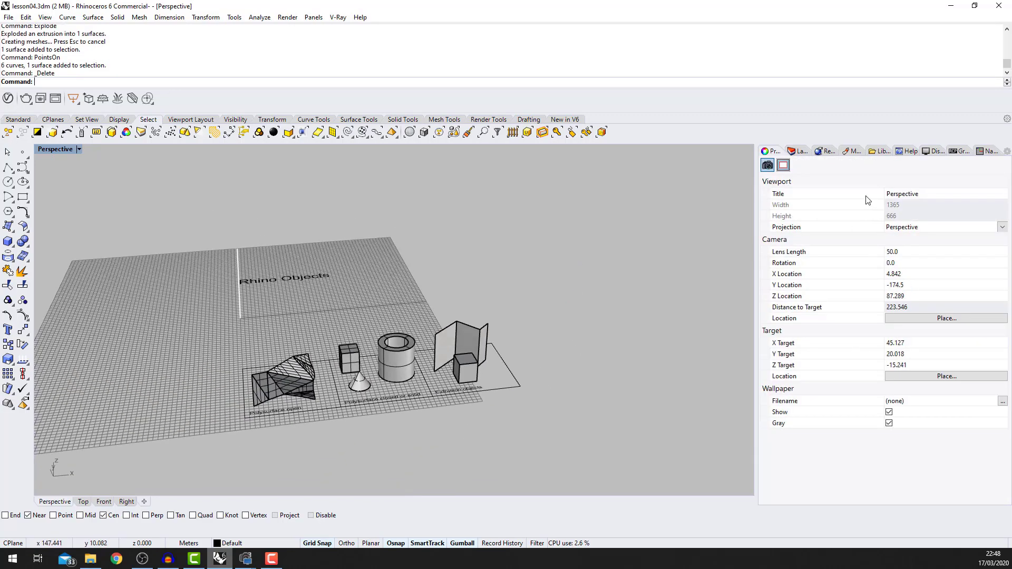
click(933, 152)
click(772, 153)
click(804, 154)
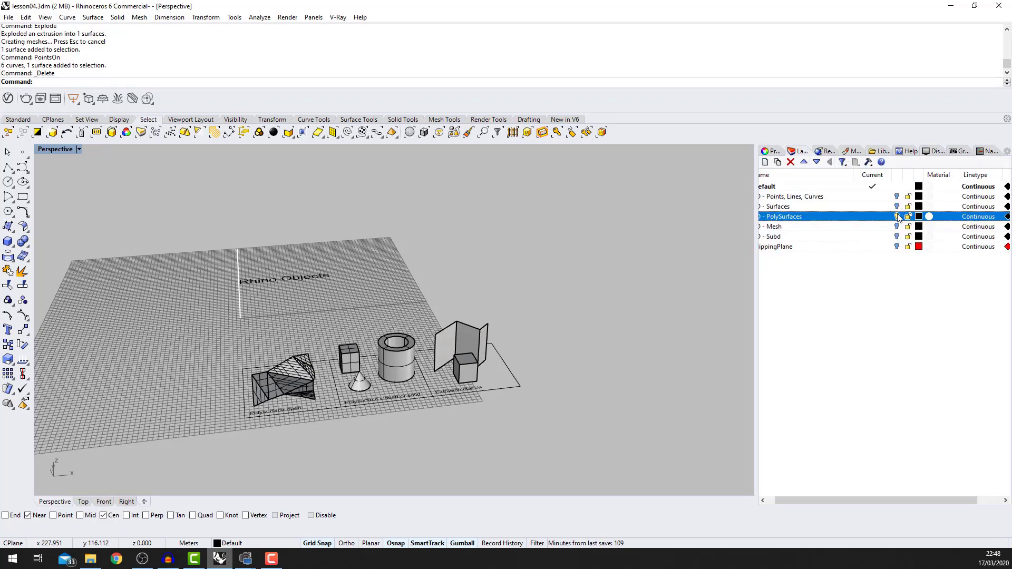
click(897, 216)
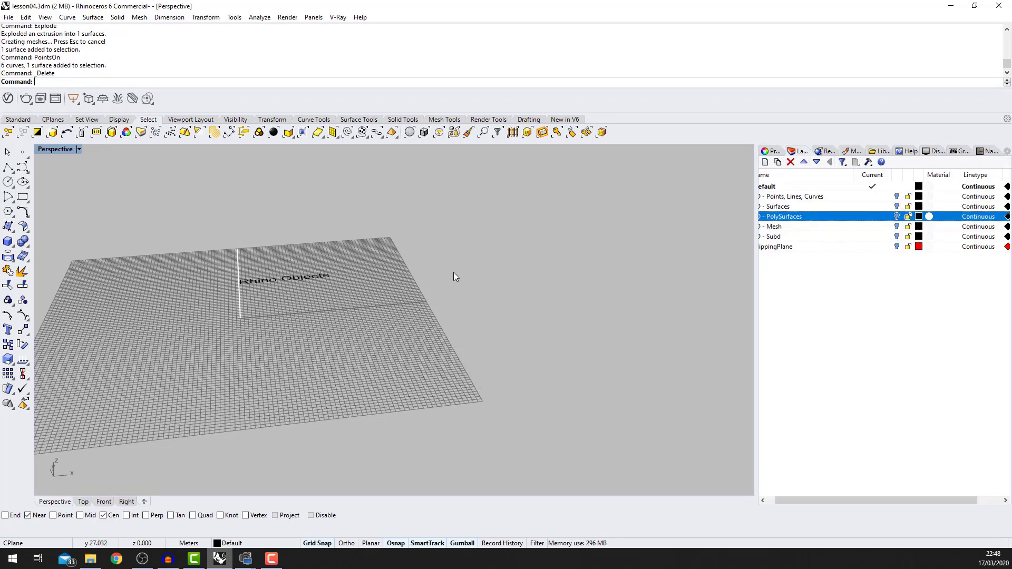
click(897, 228)
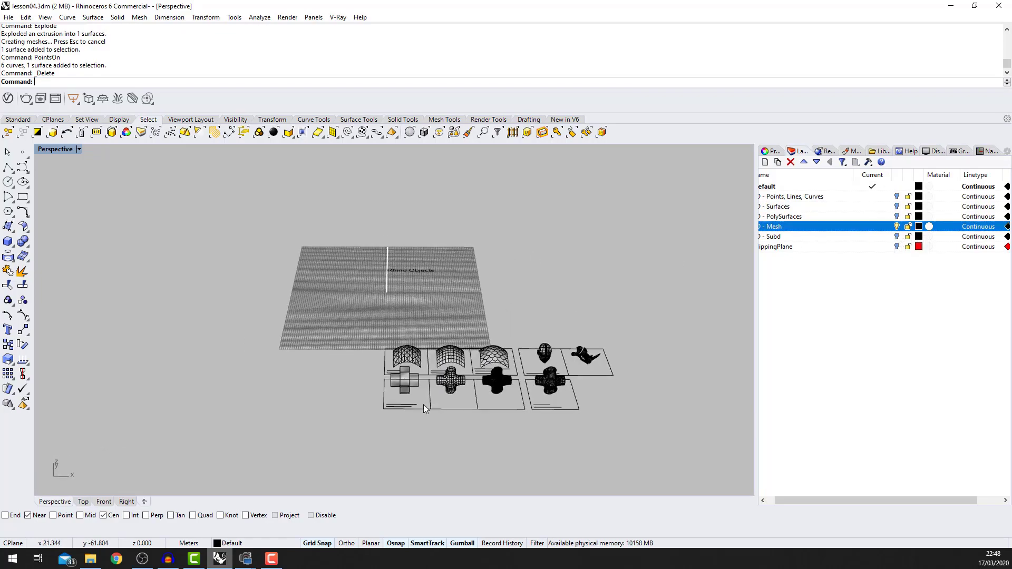
- View the triangular polygon mesh up close and compare it with the quad mesh beside it
scroll(423, 404, up, 8)
scroll(364, 397, up, 8)
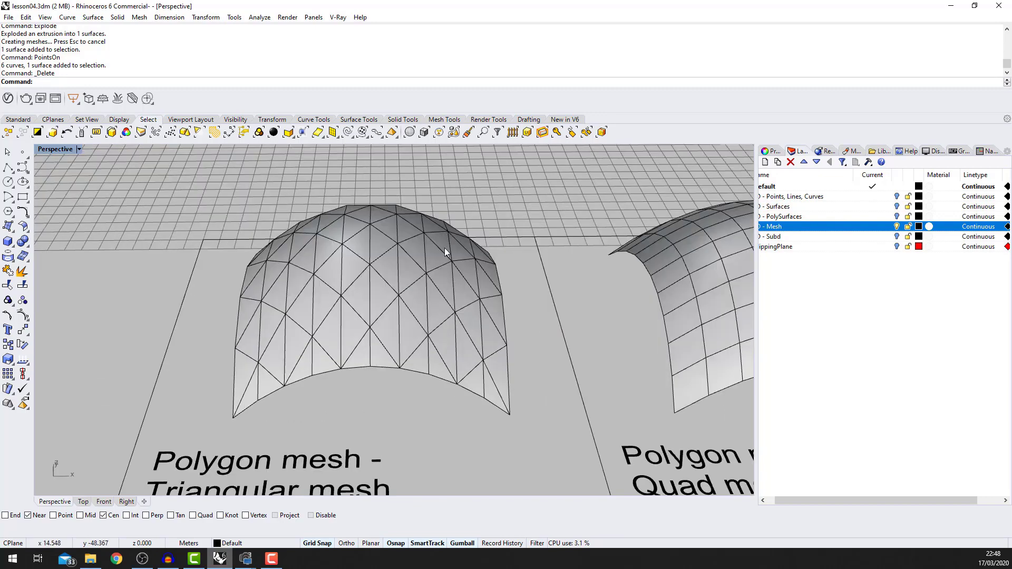
scroll(447, 258, down, 6)
scroll(358, 288, down, 3)
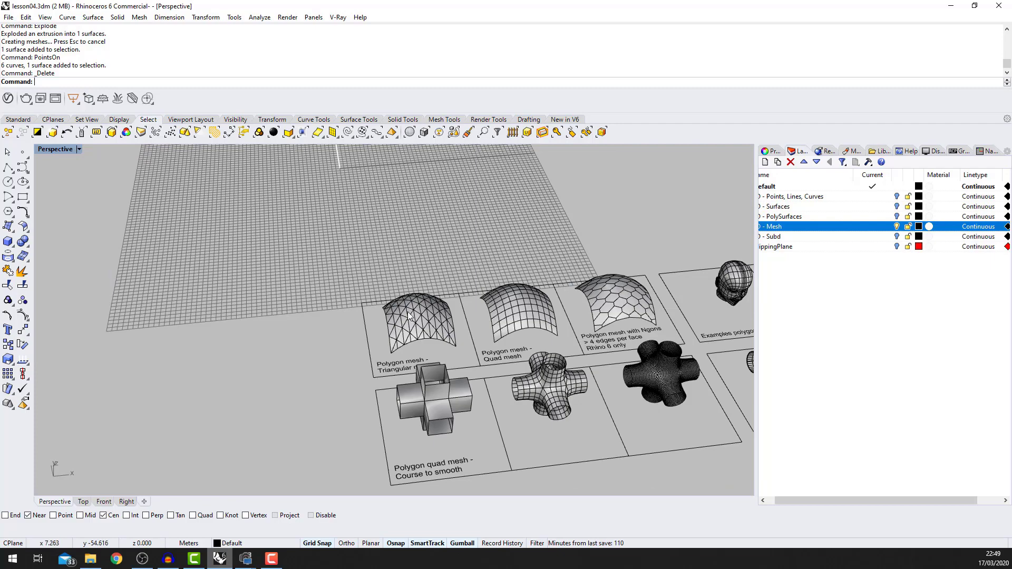
scroll(410, 316, up, 3)
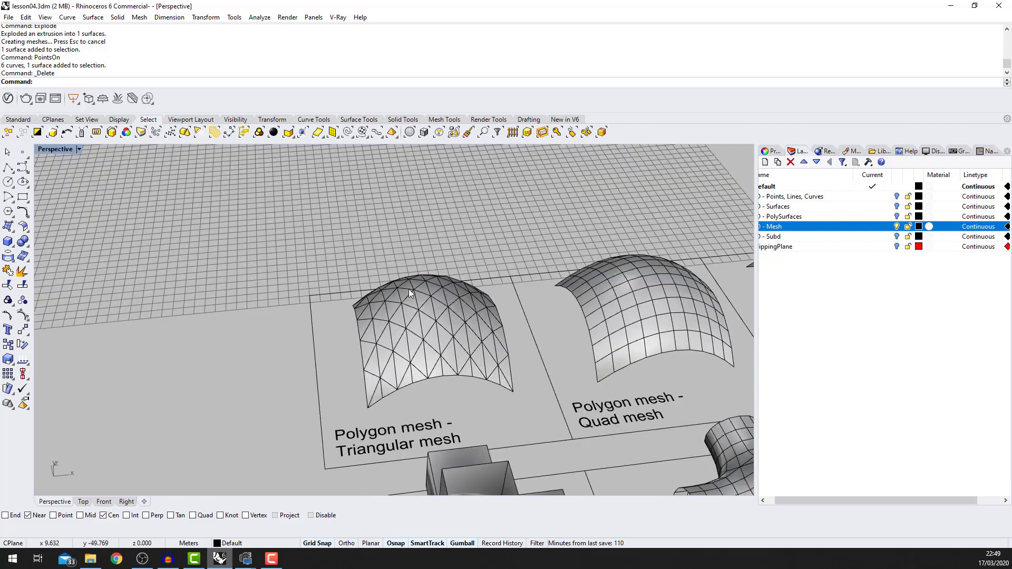
- Compare the face patterns of the triangular, quad and Ngon dome meshes from several angles
scroll(451, 296, down, 6)
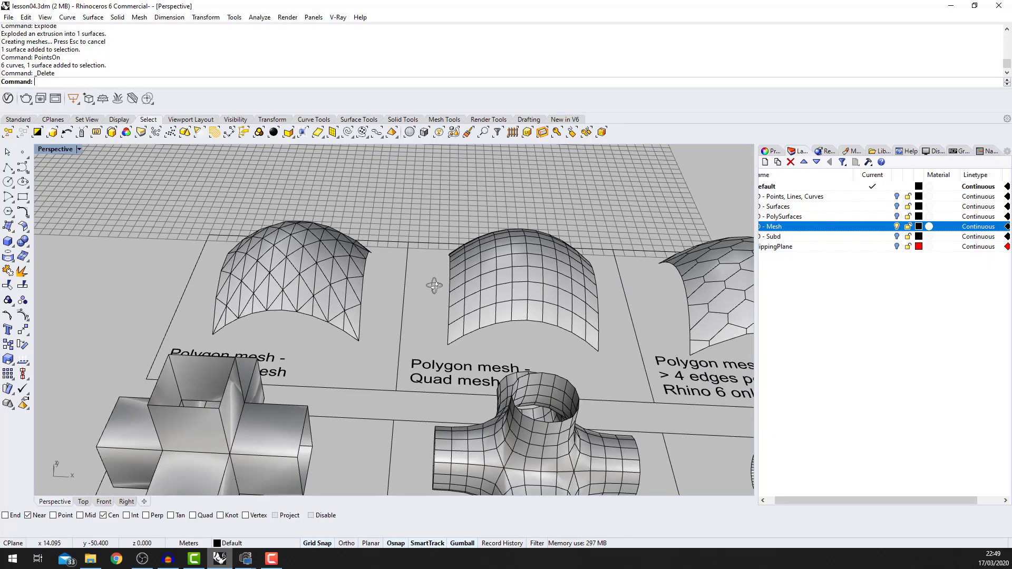
scroll(365, 299, up, 2)
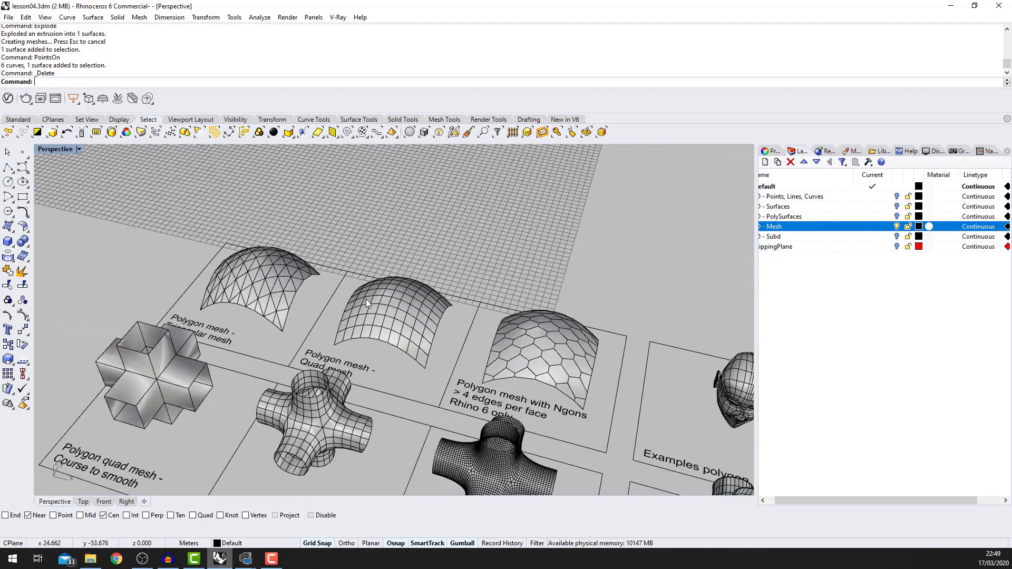
right_drag(366, 299, 465, 211)
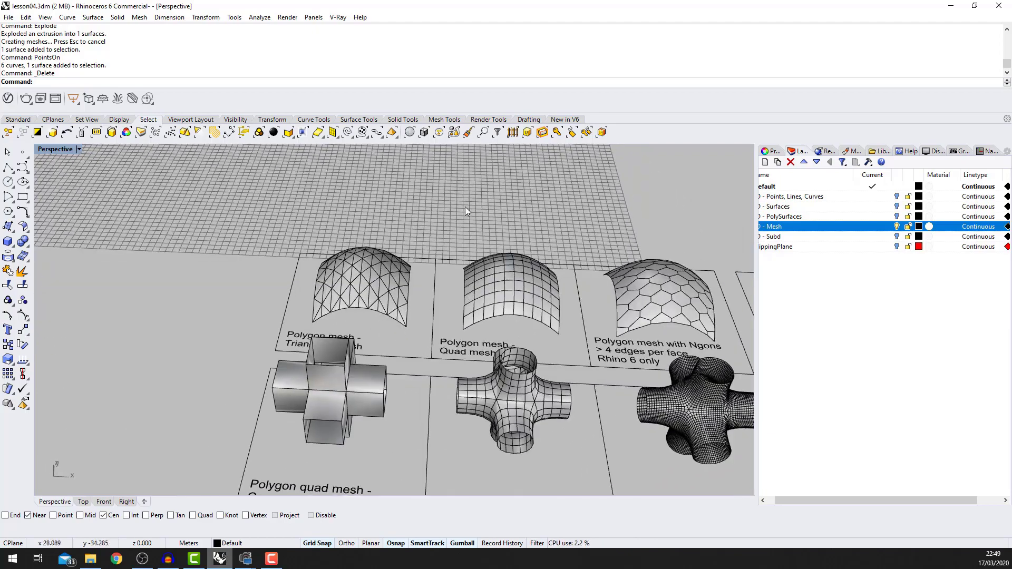
scroll(591, 329, down, 5)
right_drag(590, 329, 550, 342)
scroll(550, 341, up, 5)
right_drag(459, 303, 501, 308)
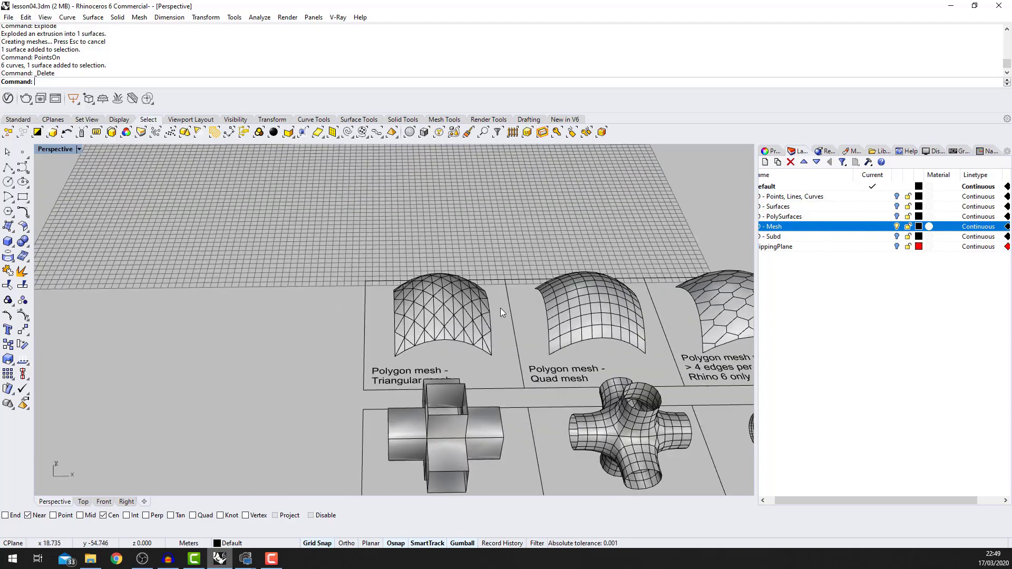
scroll(501, 308, up, 5)
- Start PointsOn without picking an object and examine the Ngon mesh and the head and creature example meshes
key(F10)
scroll(436, 326, up, 2)
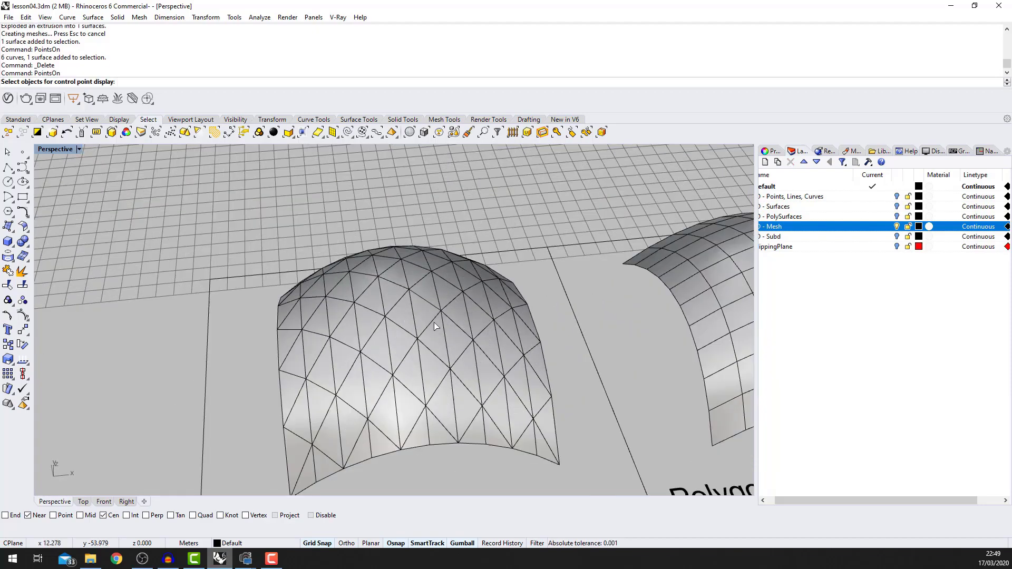
scroll(436, 326, down, 5)
scroll(388, 336, up, 3)
scroll(339, 333, down, 5)
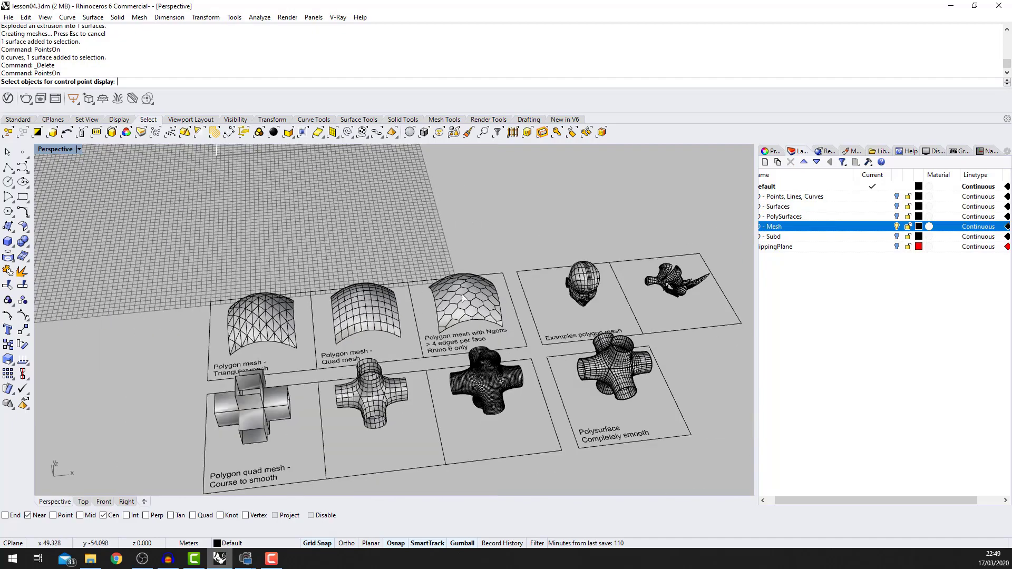
scroll(463, 299, up, 5)
scroll(488, 300, down, 5)
scroll(436, 316, up, 4)
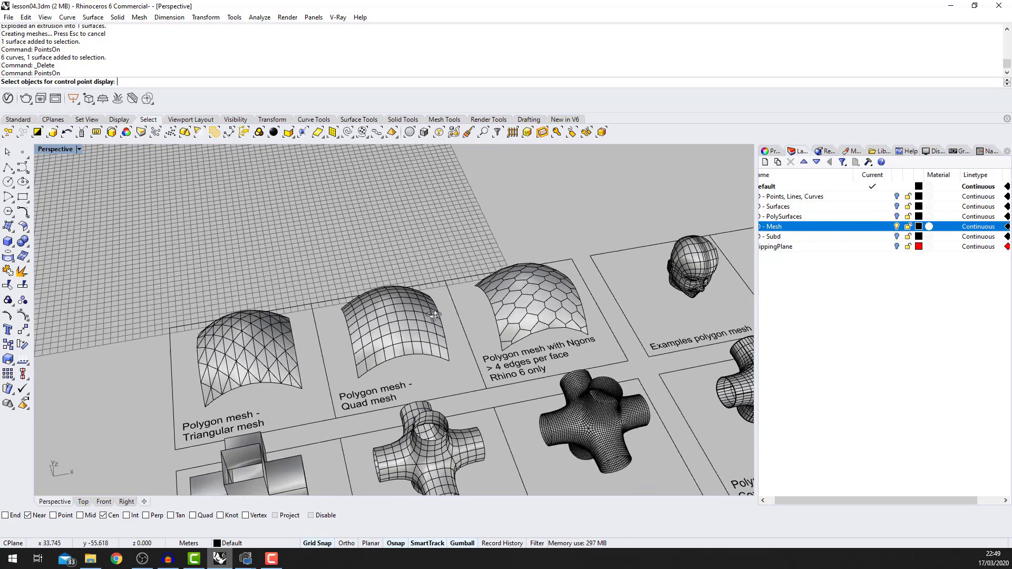
scroll(436, 315, down, 5)
scroll(498, 283, up, 6)
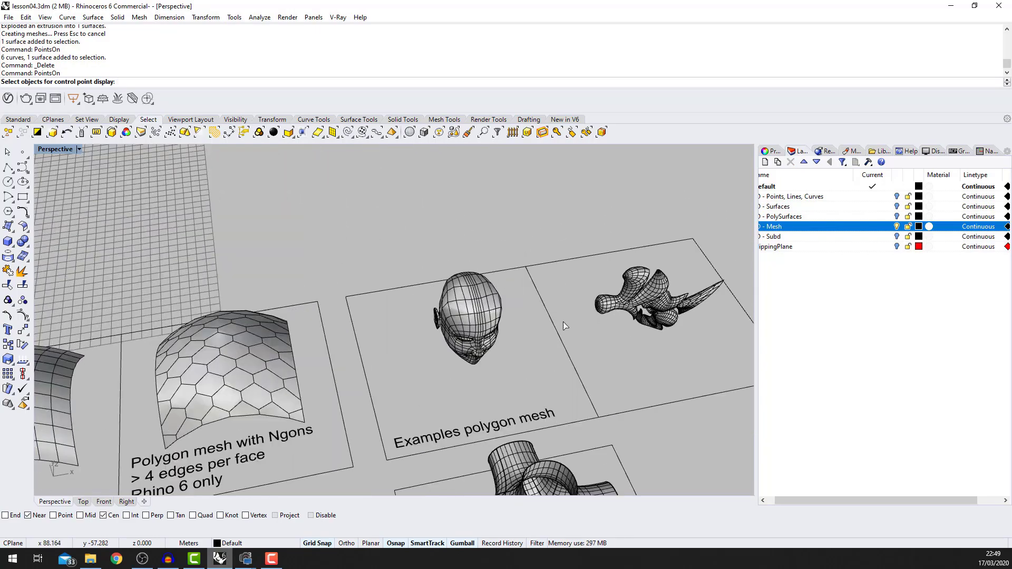
scroll(565, 325, down, 5)
scroll(527, 316, up, 6)
scroll(524, 310, down, 6)
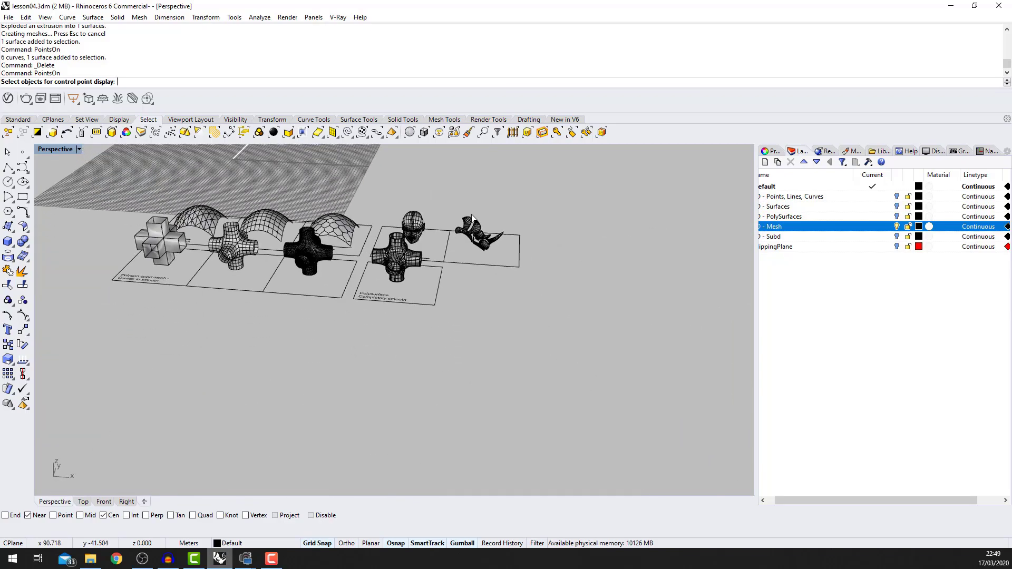
scroll(476, 222, up, 6)
scroll(525, 267, down, 6)
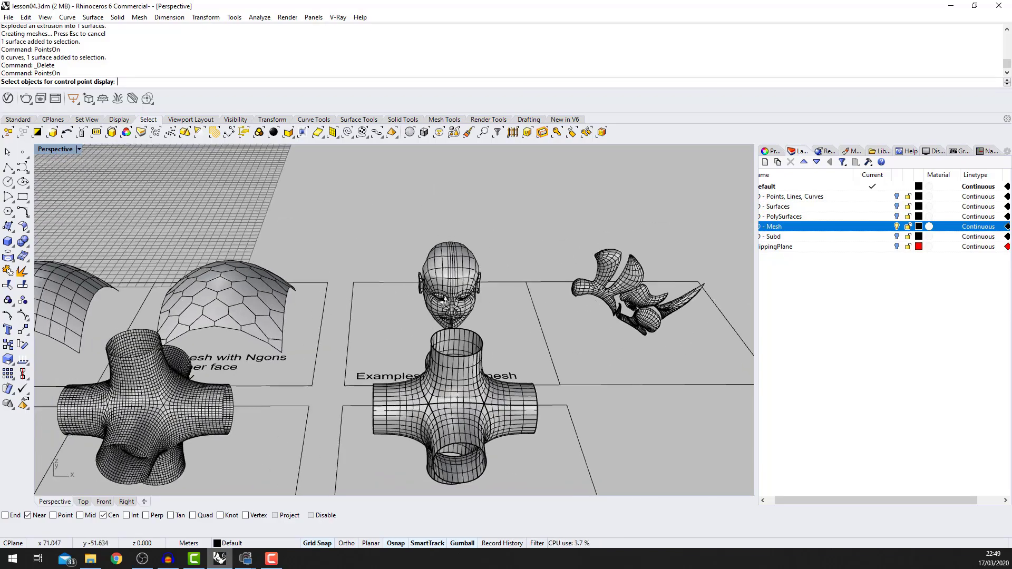
- Review the whole row of dome meshes and example meshes, and end PointsOn without selecting anything
scroll(408, 331, up, 3)
scroll(407, 331, up, 2)
scroll(369, 348, down, 5)
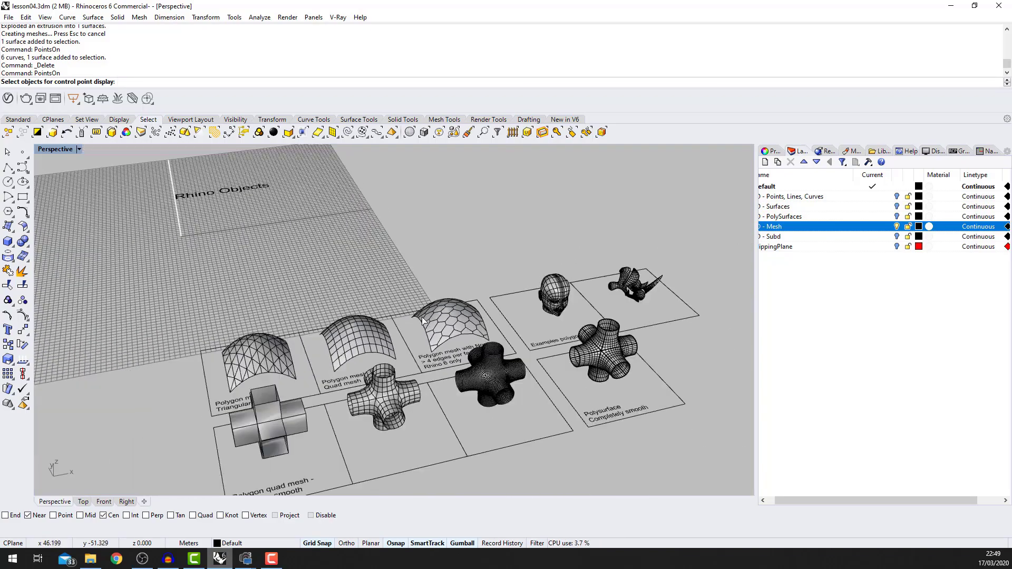
scroll(316, 364, up, 3)
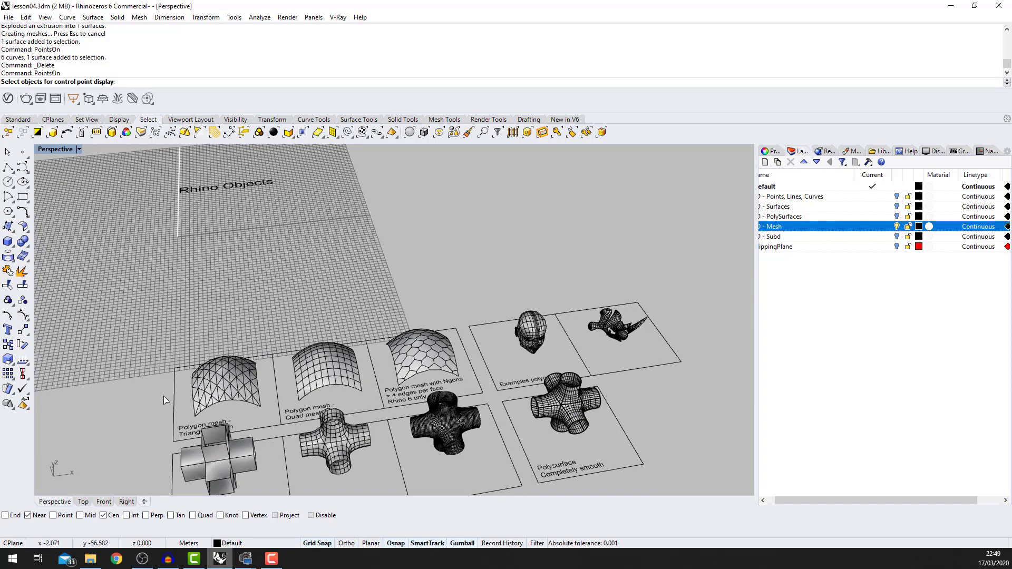
scroll(203, 340, up, 4)
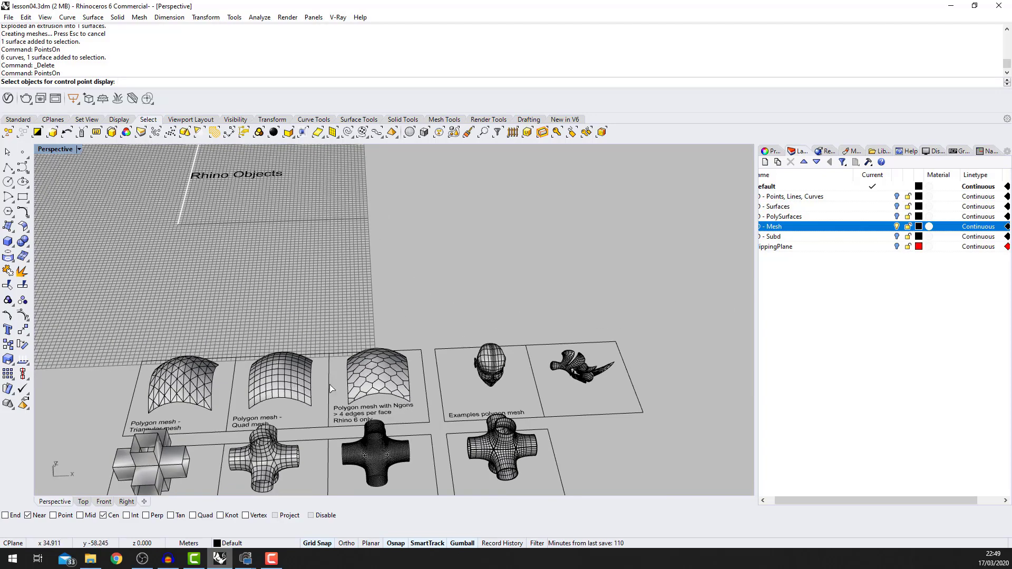
scroll(296, 398, down, 4)
scroll(284, 381, up, 4)
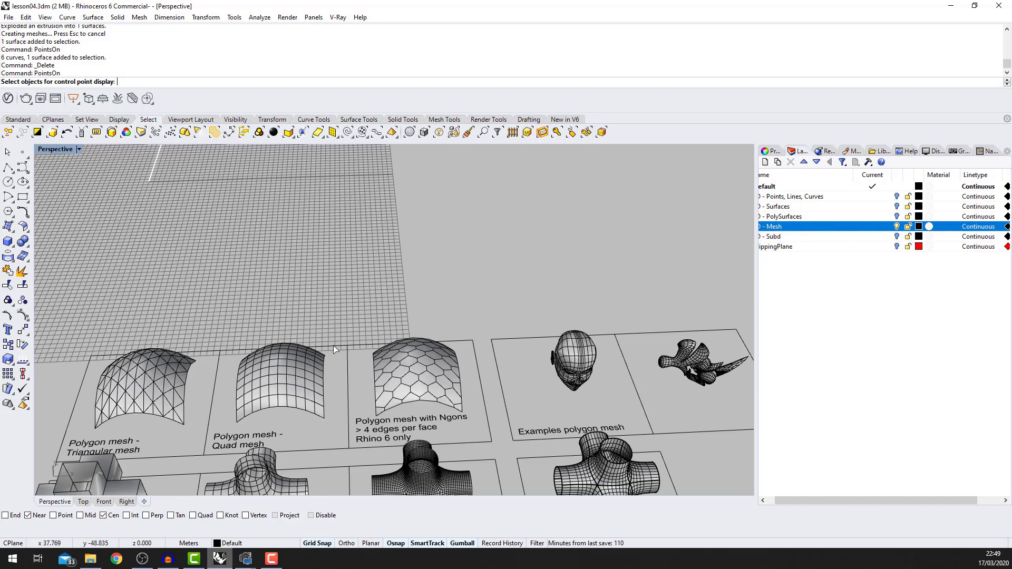
scroll(337, 351, down, 3)
scroll(349, 364, up, 3)
scroll(405, 381, down, 4)
scroll(419, 374, up, 3)
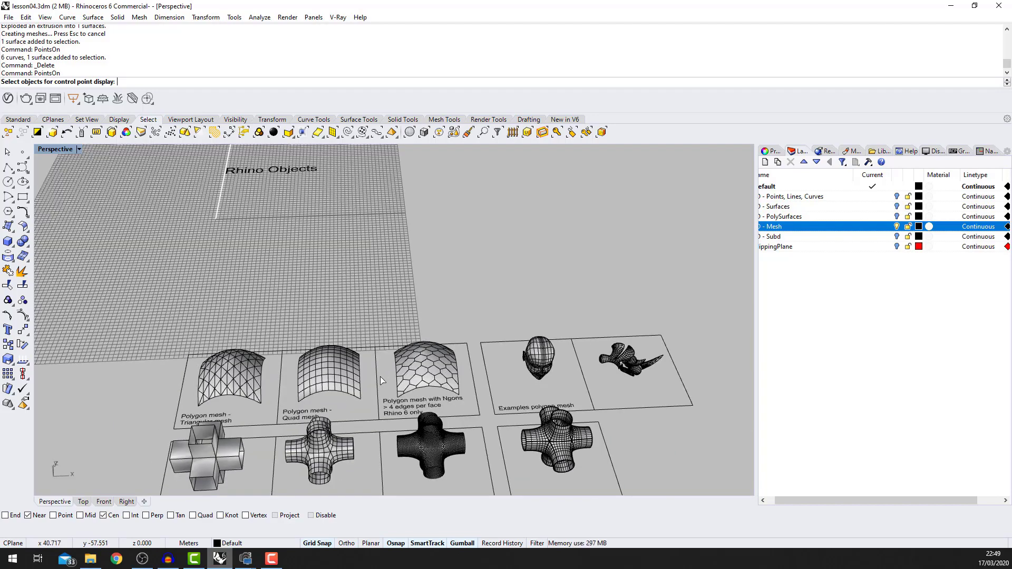
scroll(385, 371, down, 3)
scroll(369, 361, up, 5)
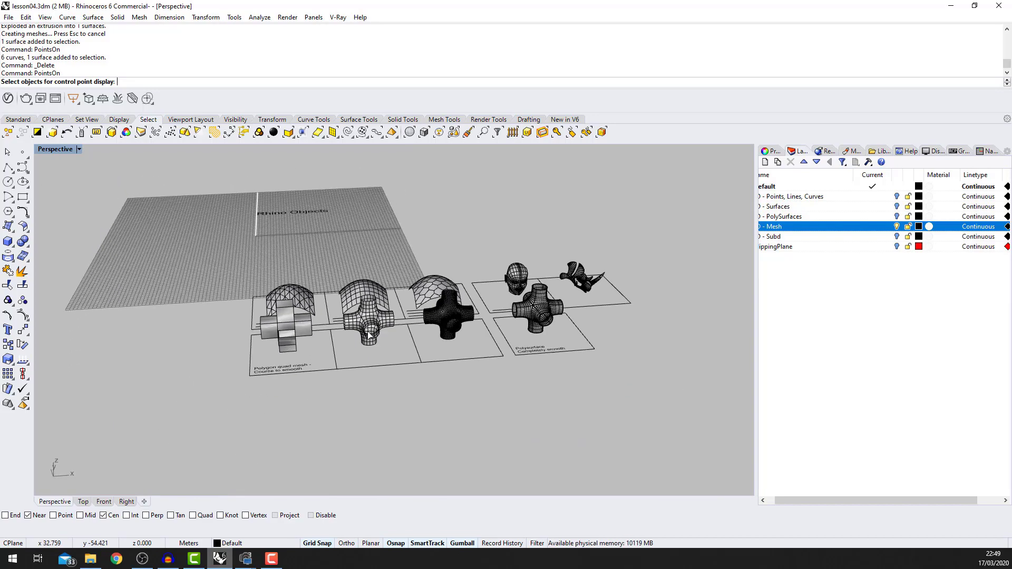
key(Return)
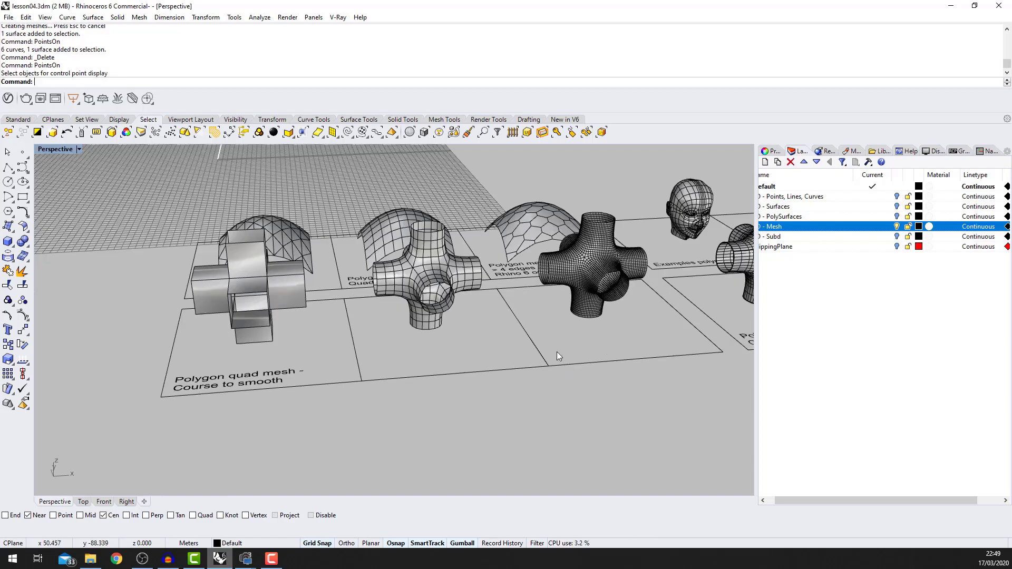
- Compare the three cross-shaped polygon quad meshes from coarse to smooth, examining the face density of each
scroll(247, 315, up, 3)
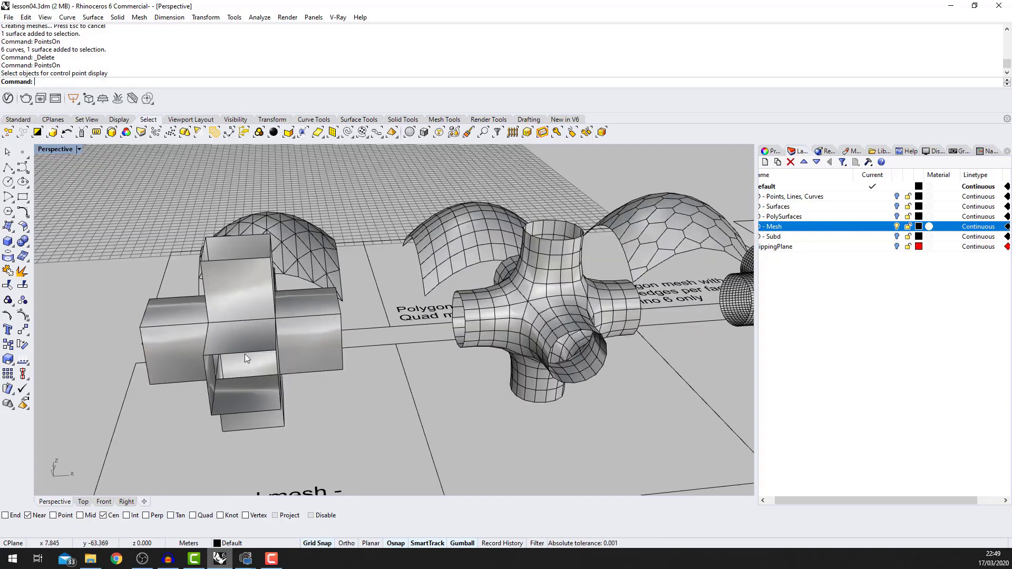
scroll(245, 357, down, 4)
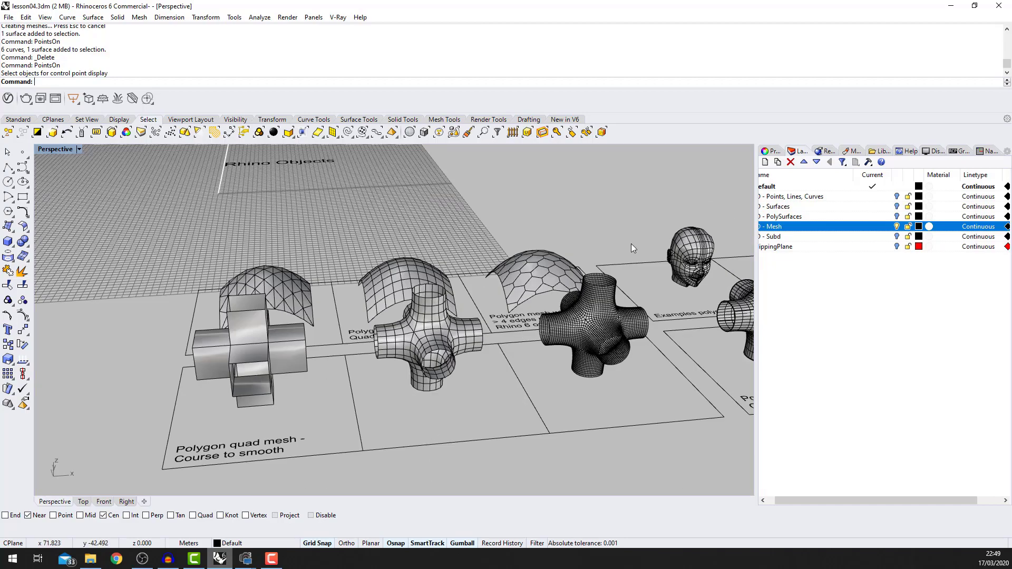
scroll(593, 328, up, 3)
scroll(626, 322, down, 3)
scroll(498, 333, up, 5)
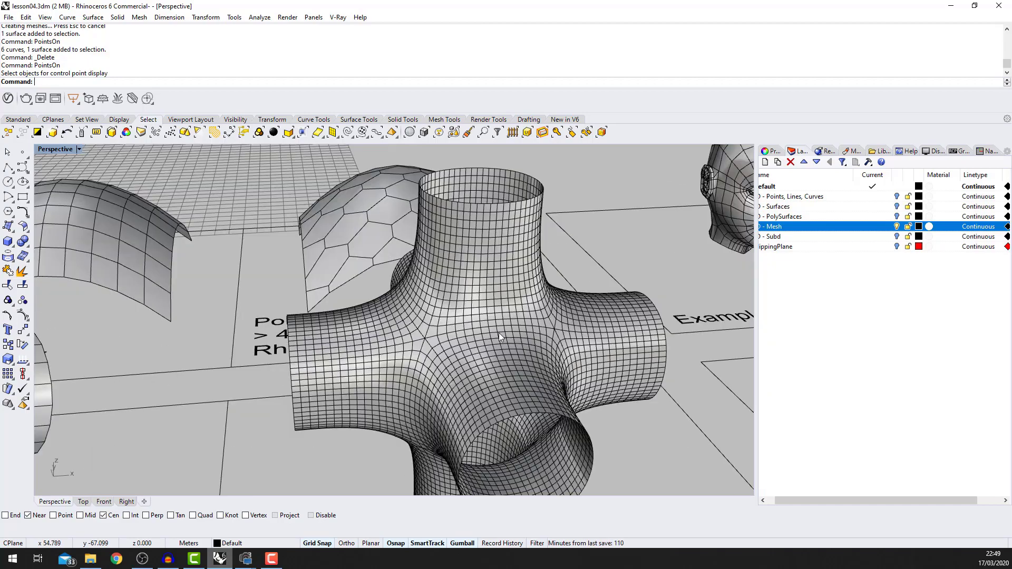
scroll(433, 351, down, 5)
scroll(330, 363, up, 3)
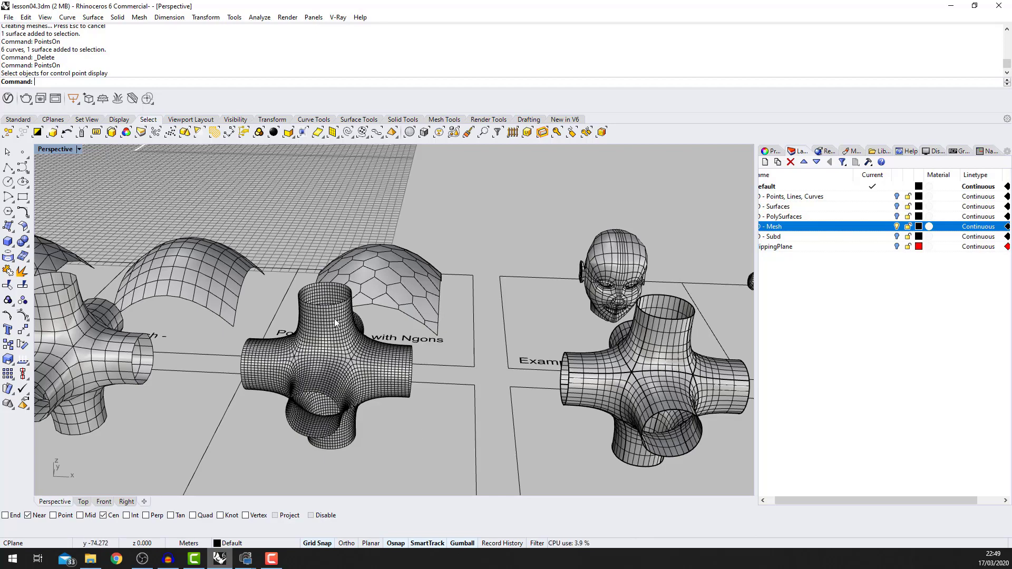
scroll(336, 323, down, 5)
scroll(569, 306, up, 4)
- Turn on the control points of the densest cross-shaped quad mesh with PointsOn, inspect them, and turn them off again
click(509, 317)
scroll(573, 391, up, 3)
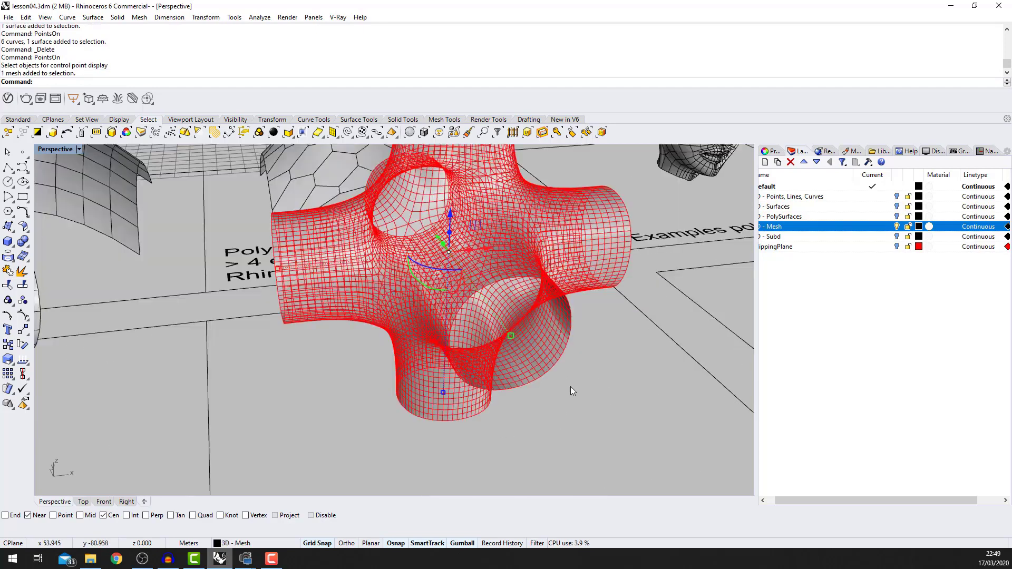
click(572, 390)
click(454, 338)
key(Return)
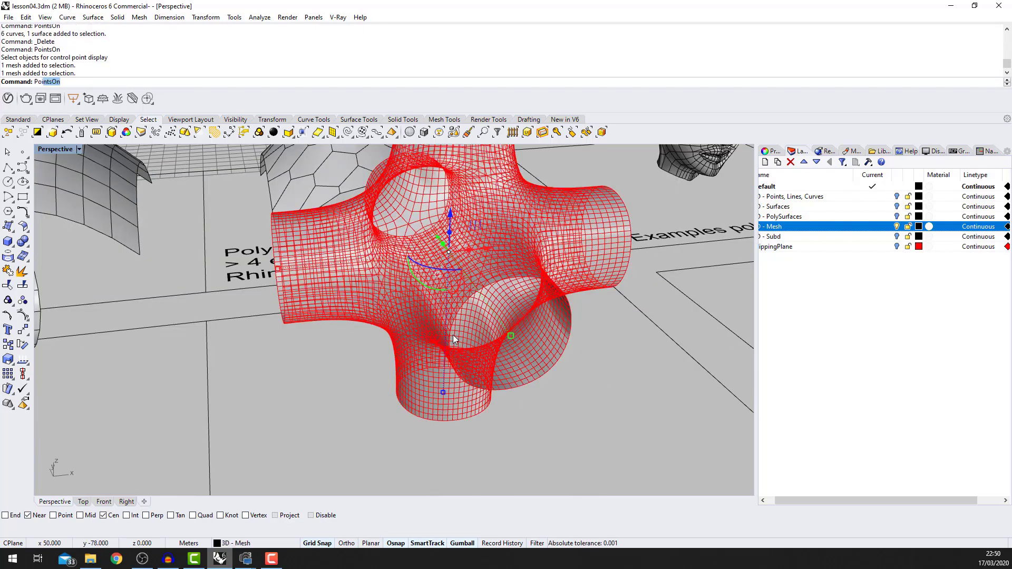
scroll(368, 230, down, 5)
scroll(368, 231, up, 4)
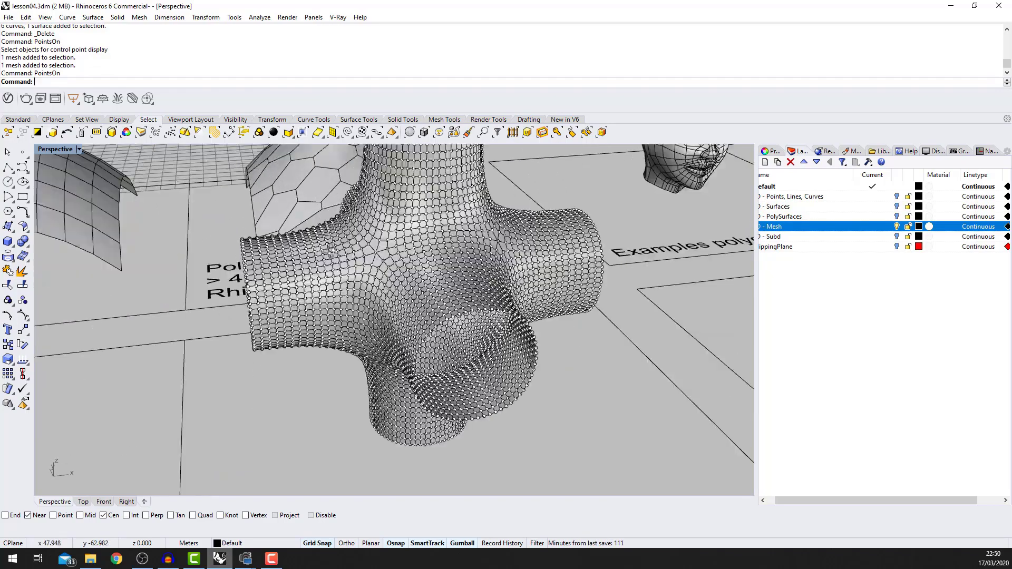
scroll(400, 280, down, 6)
scroll(404, 321, up, 4)
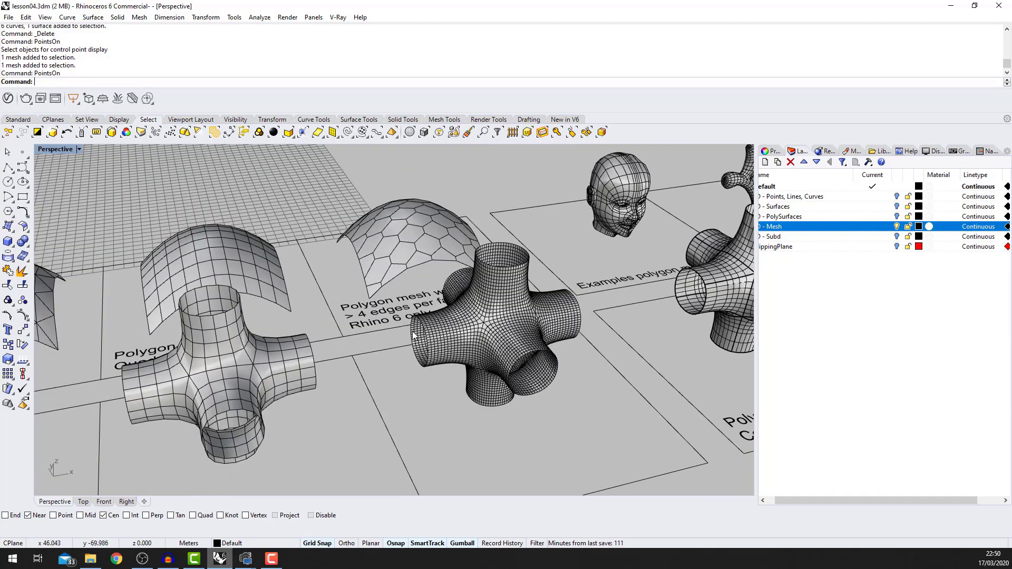
- Select the densest and the medium cross-shaped quad meshes in turn to compare their faces, clearing the selection after each
scroll(404, 321, down, 5)
scroll(384, 353, up, 4)
scroll(536, 338, down, 2)
scroll(536, 338, up, 2)
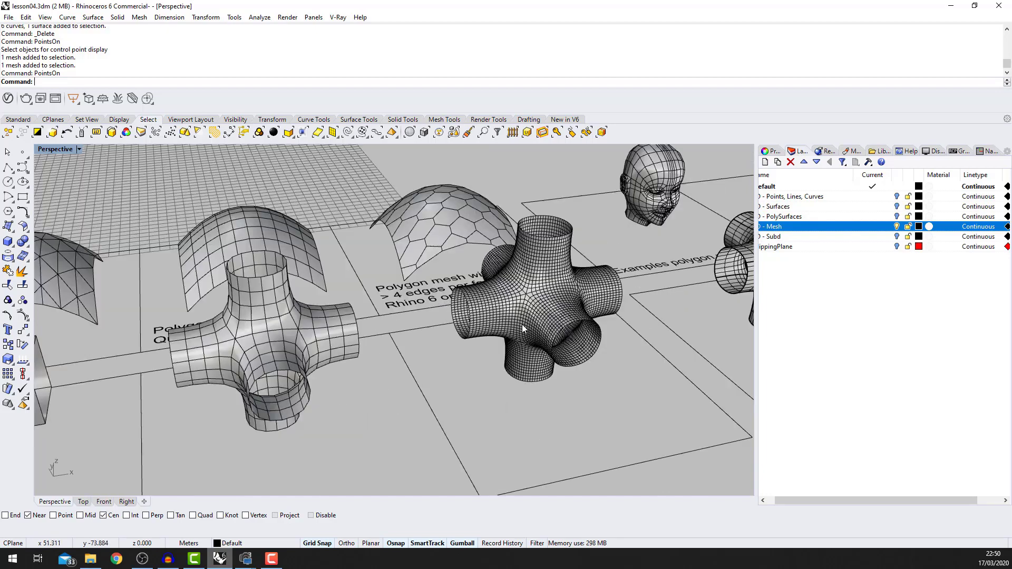
click(563, 329)
scroll(548, 349, down, 5)
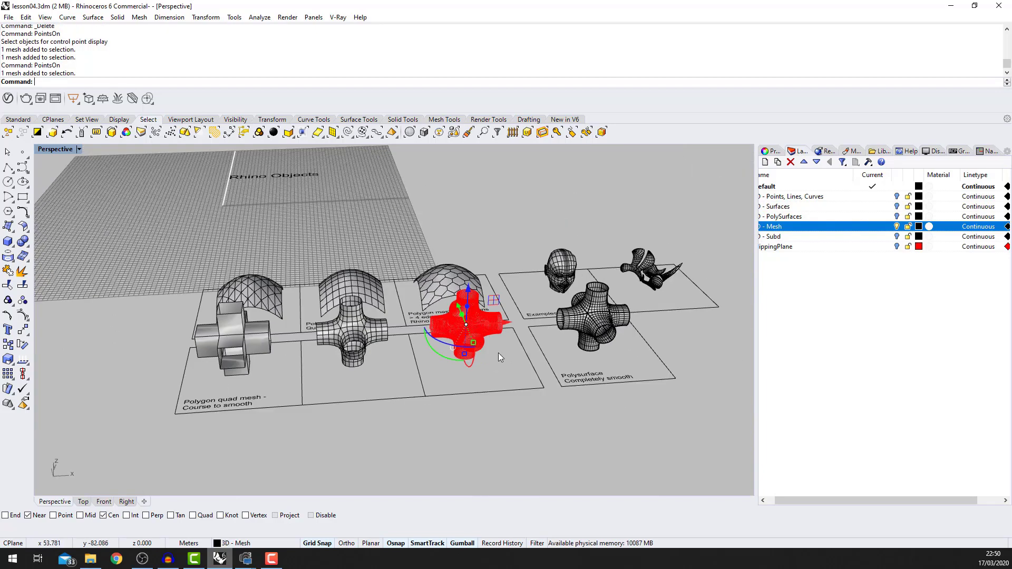
scroll(498, 353, up, 5)
click(477, 394)
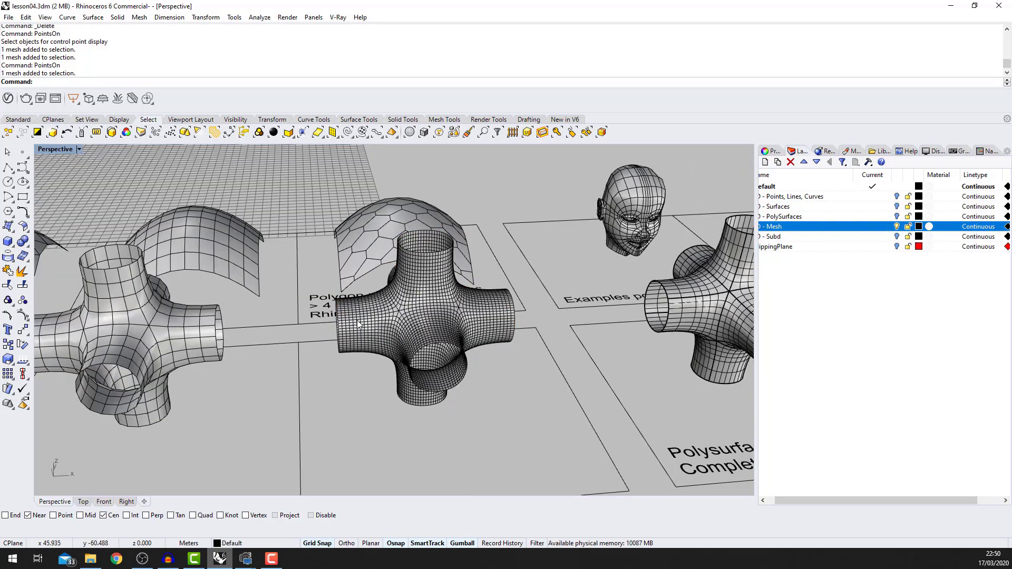
scroll(358, 324, down, 4)
scroll(439, 343, up, 2)
click(433, 340)
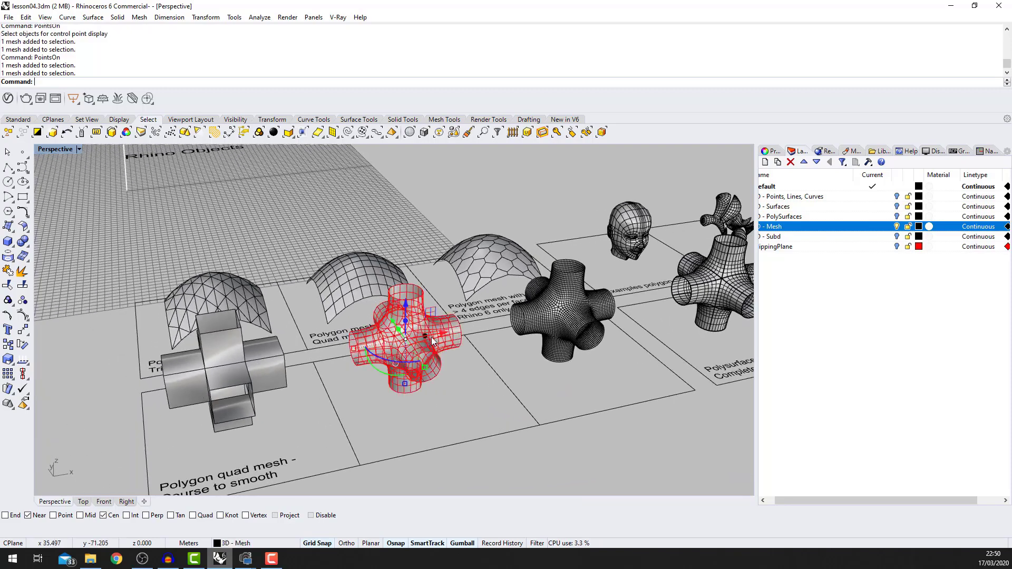
scroll(432, 340, up, 2)
click(463, 409)
scroll(453, 402, down, 4)
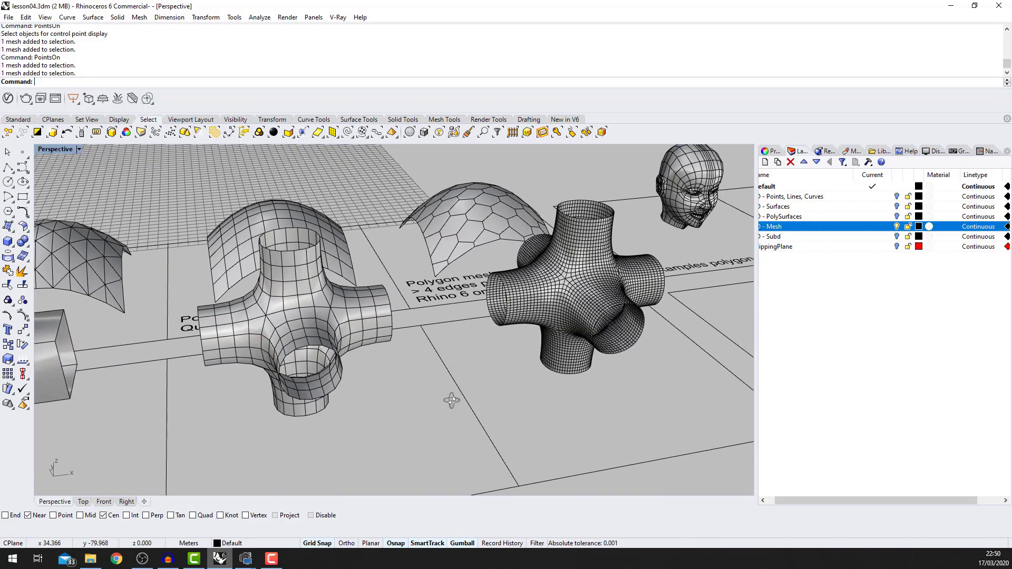
- Compare the densest cross-shaped quad mesh with the completely smooth polysurface version beside it
scroll(374, 322, up, 3)
scroll(285, 333, down, 4)
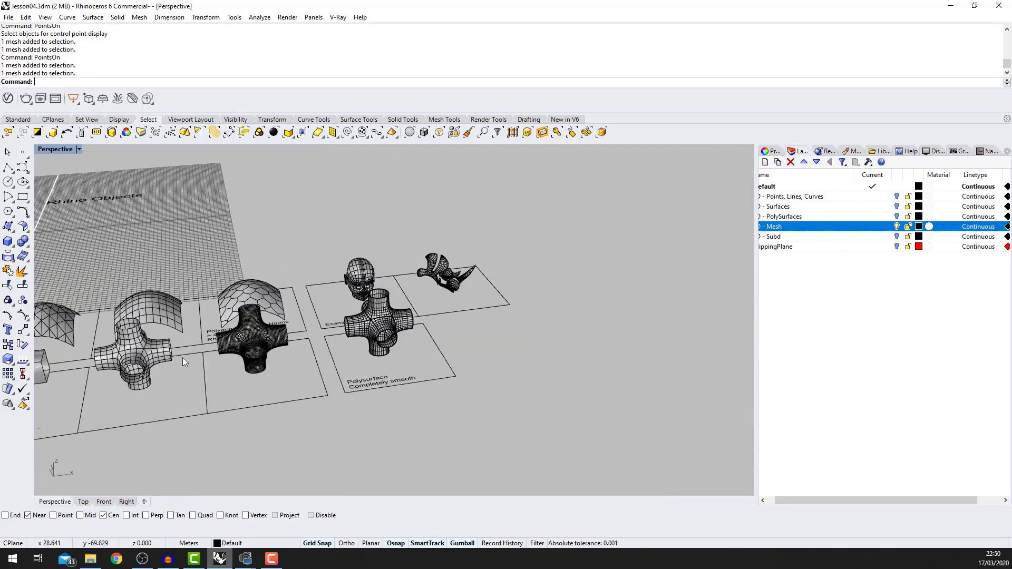
scroll(182, 358, up, 4)
scroll(338, 291, down, 1)
scroll(306, 348, up, 2)
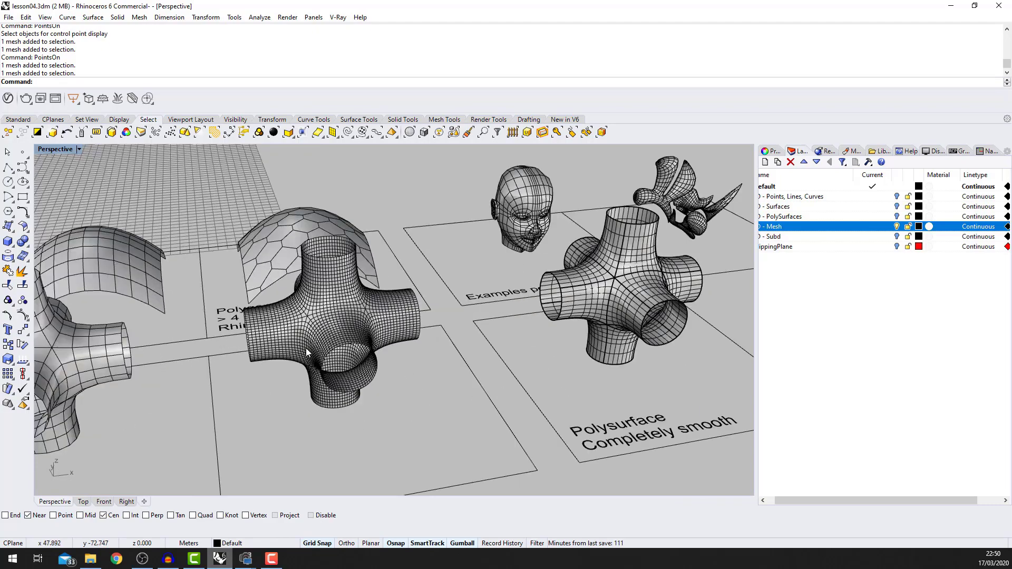
scroll(305, 348, down, 4)
scroll(253, 355, up, 4)
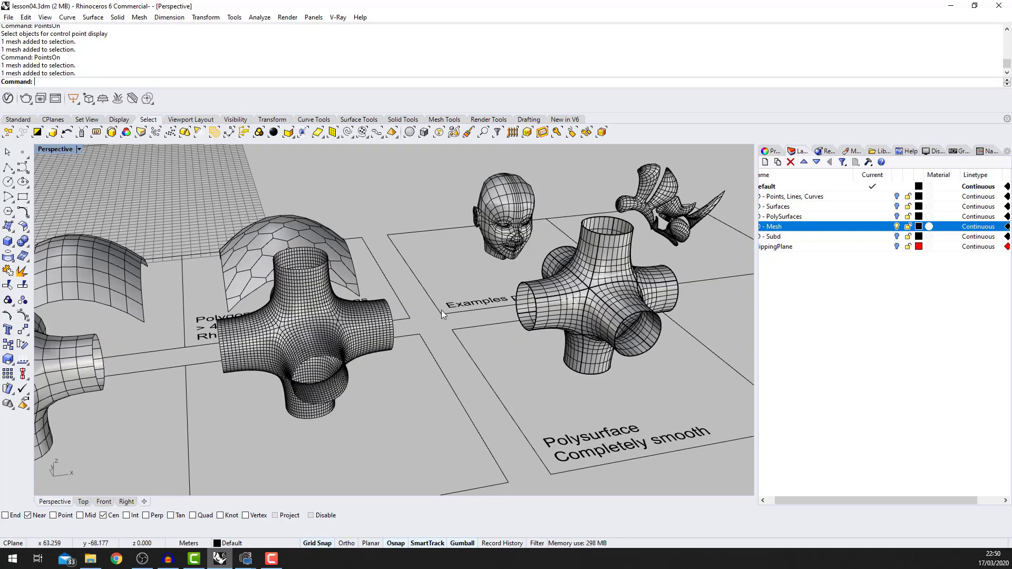
scroll(441, 310, down, 4)
scroll(558, 280, up, 5)
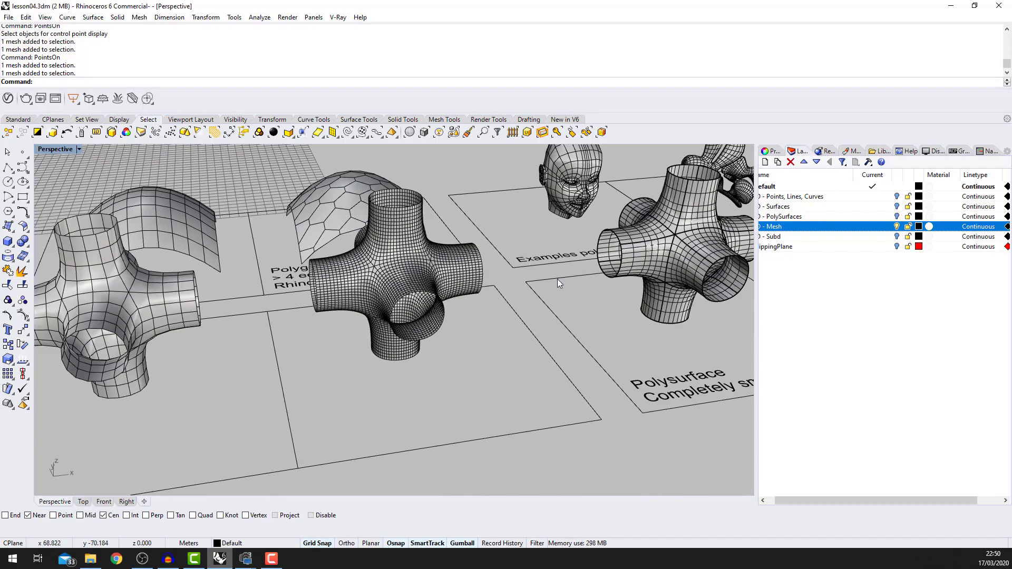
scroll(558, 279, down, 4)
scroll(614, 274, up, 5)
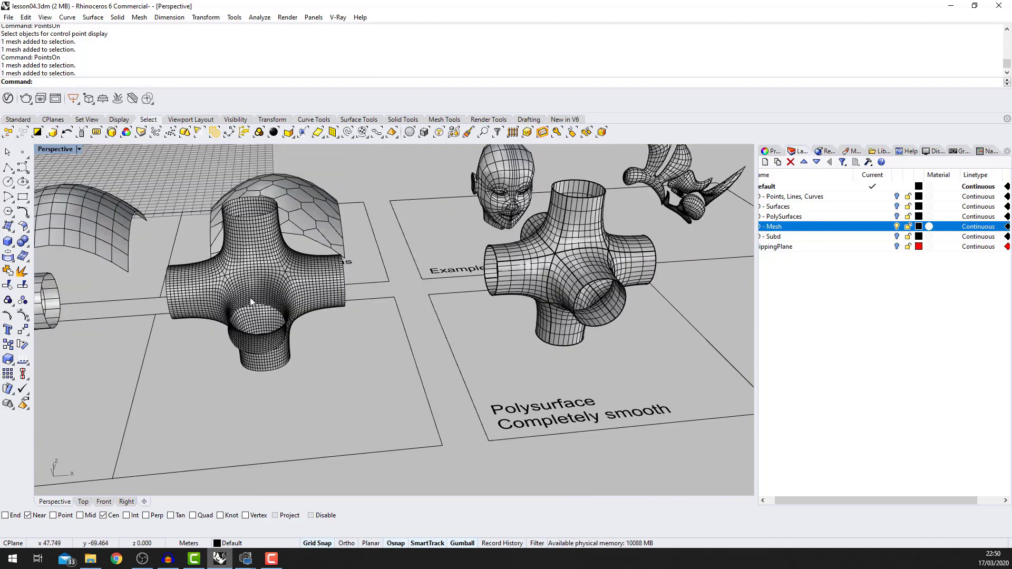
- Try to turn on the control points of the completely smooth cross-shaped polysurface with PointsOn, then clear the selection
scroll(280, 267, down, 4)
scroll(433, 262, up, 5)
click(481, 283)
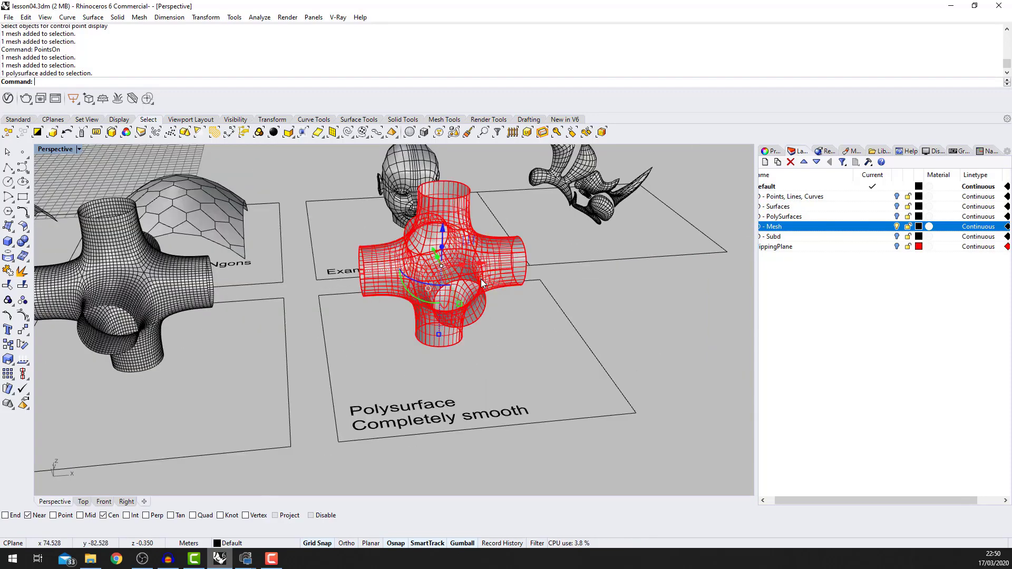
scroll(510, 311, up, 2)
text(PointsOn)
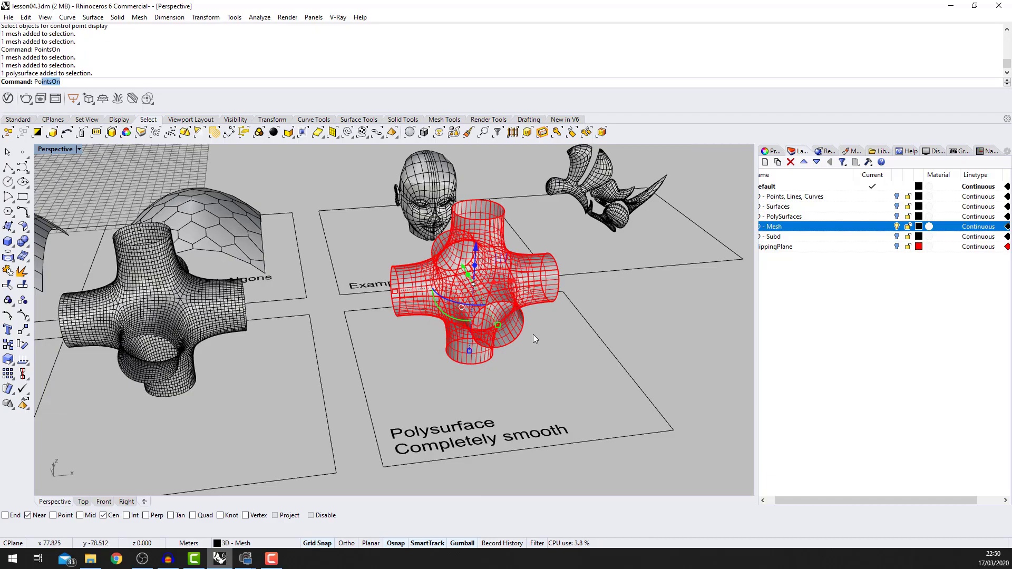
key(Return)
key(Escape)
- Compare the completely smooth cross-shaped polysurface with the densest quad mesh beside it from several angles
right_drag(430, 303, 417, 326)
scroll(416, 327, down, 4)
scroll(414, 327, up, 7)
scroll(415, 327, down, 4)
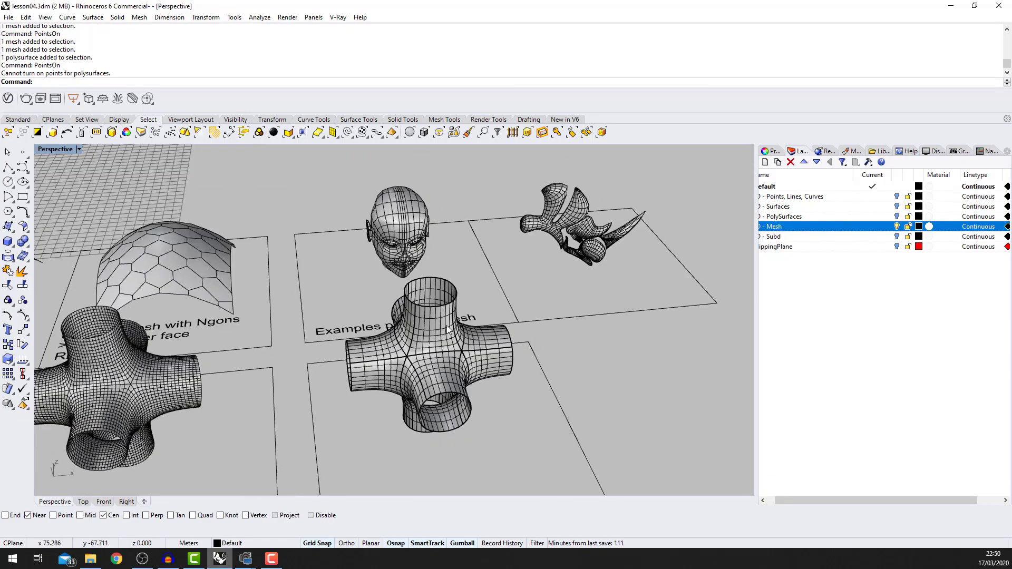
scroll(447, 324, up, 3)
scroll(444, 379, down, 6)
right_drag(444, 380, 414, 370)
scroll(229, 346, up, 6)
right_drag(230, 346, 273, 341)
scroll(348, 327, down, 8)
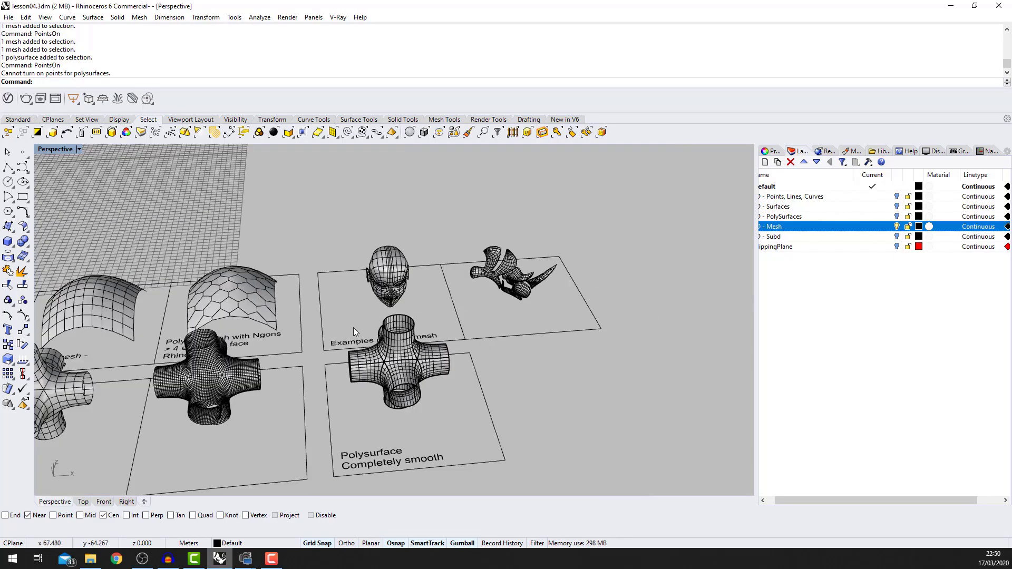
mouse_move(353, 328)
right_down()
mouse_move(346, 322)
mouse_move(365, 343)
right_up()
scroll(368, 324, up, 5)
scroll(334, 345, down, 5)
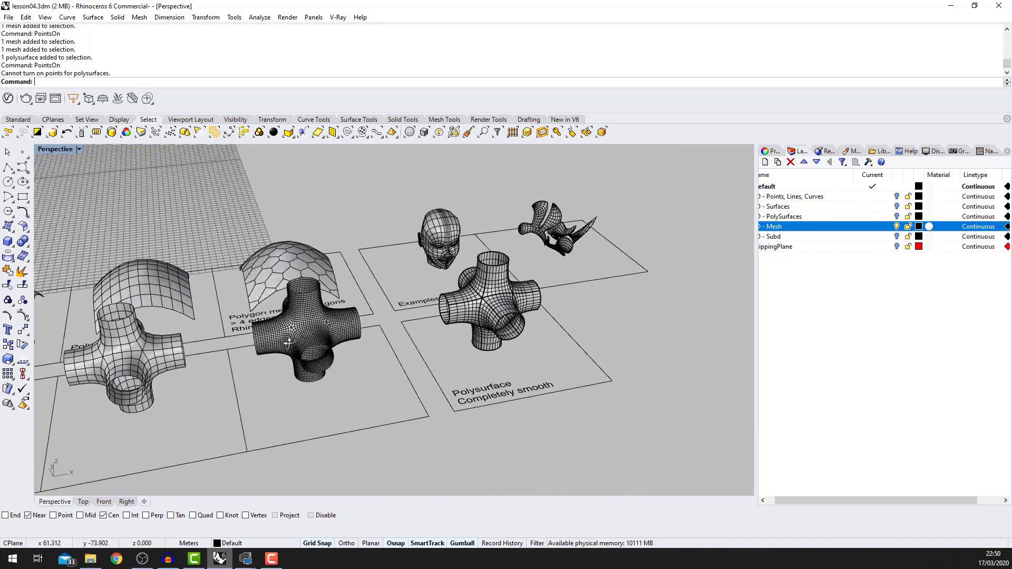
- Examine the face density of the medium and densest cross-shaped quad meshes side by side
scroll(365, 343, down, 4)
scroll(276, 340, up, 7)
right_drag(426, 347, 371, 345)
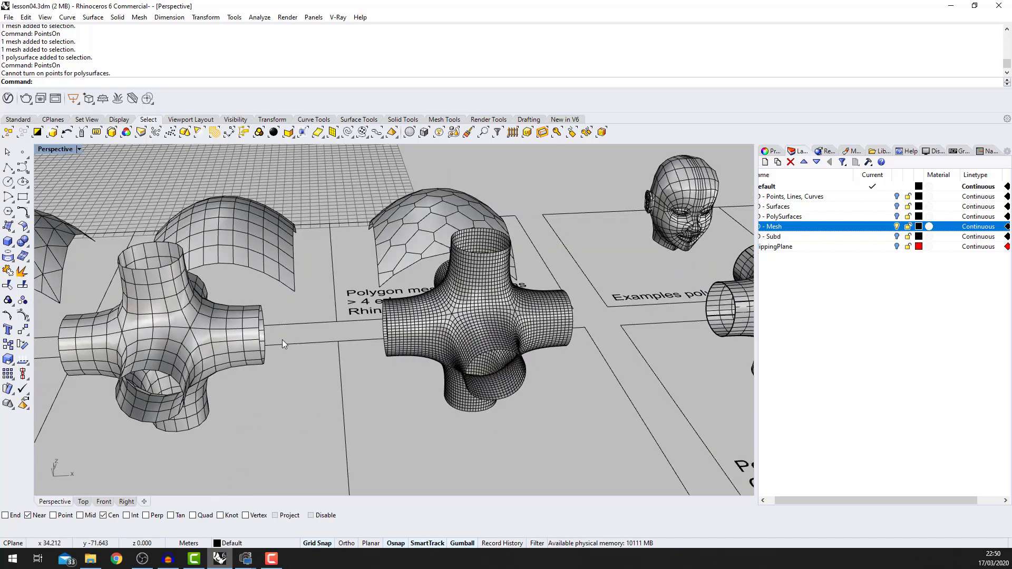
scroll(203, 322, down, 5)
right_drag(199, 322, 153, 323)
scroll(401, 306, up, 5)
right_drag(396, 308, 411, 337)
right_drag(448, 306, 427, 310)
scroll(422, 310, down, 7)
scroll(327, 306, up, 6)
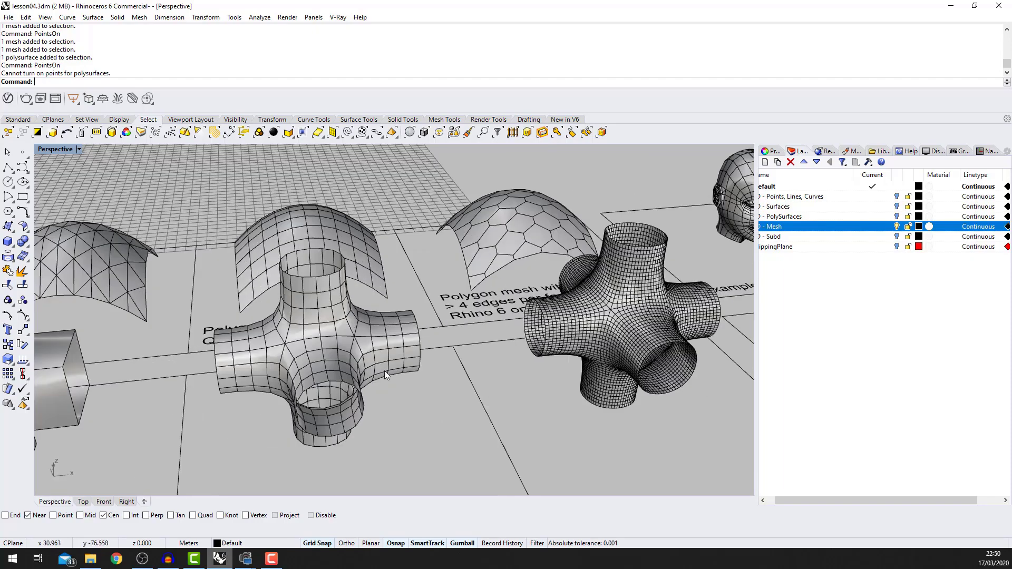
- Explode the completely smooth cross-shaped polysurface into its separate surfaces
scroll(319, 334, down, 7)
right_drag(319, 333, 410, 316)
scroll(372, 347, up, 6)
click(372, 323)
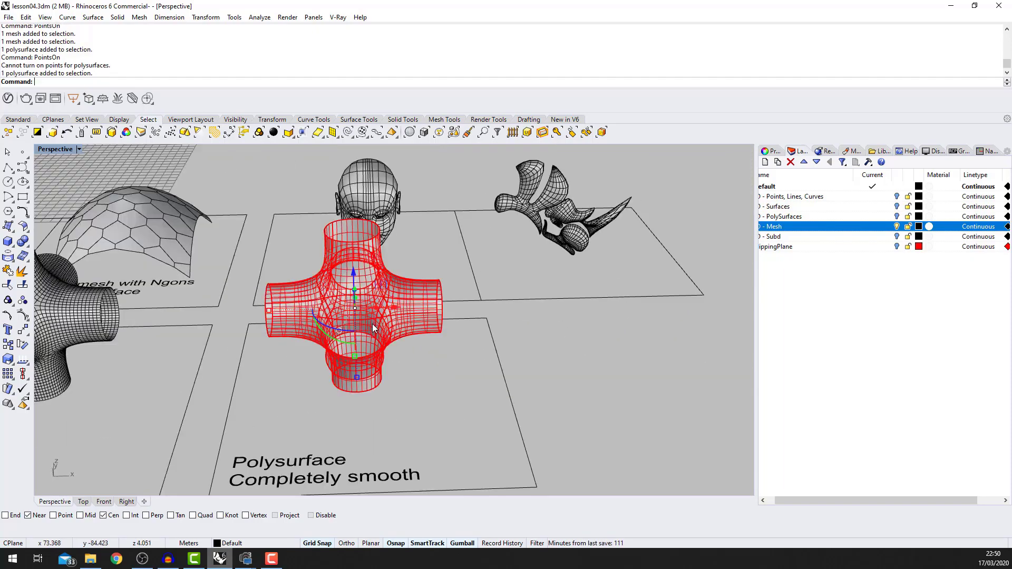
text(explo)
key(Return)
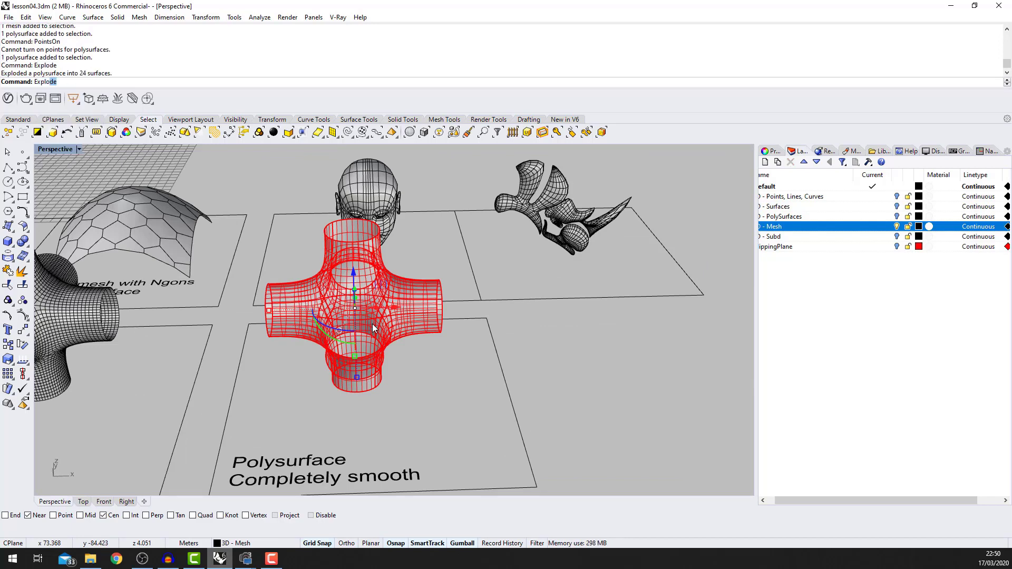
- Select individual surfaces of the exploded cross shape in turn to inspect them, then clear the selection
click(373, 324)
click(375, 359)
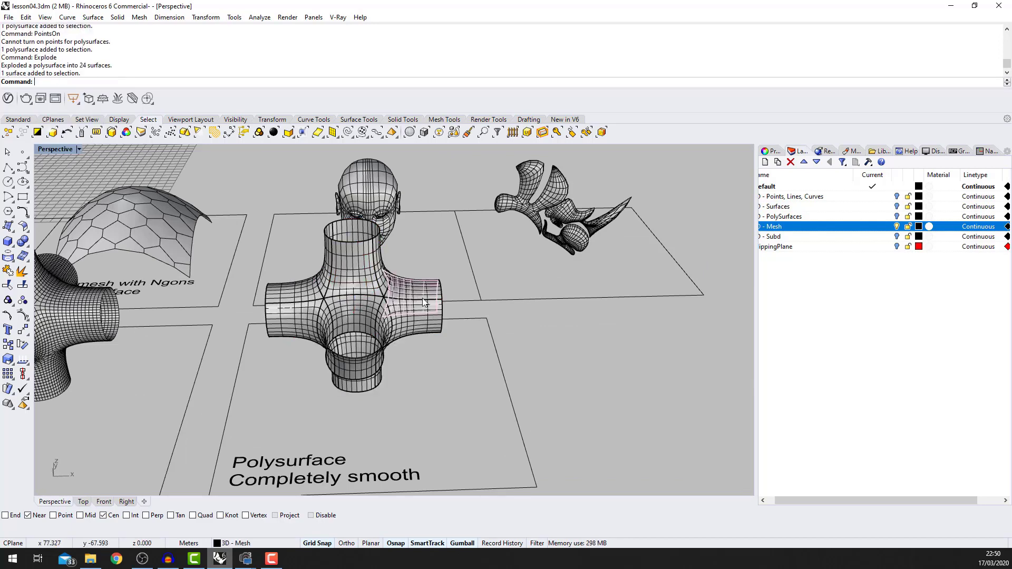
click(375, 359)
click(326, 311)
click(288, 299)
click(420, 325)
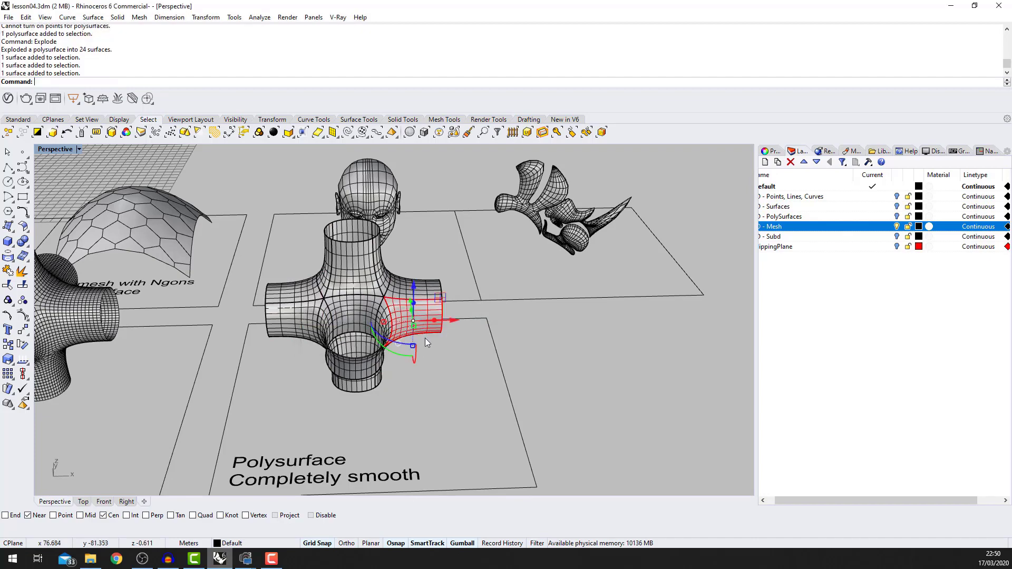
scroll(420, 378, down, 6)
key(Escape)
scroll(460, 381, up, 6)
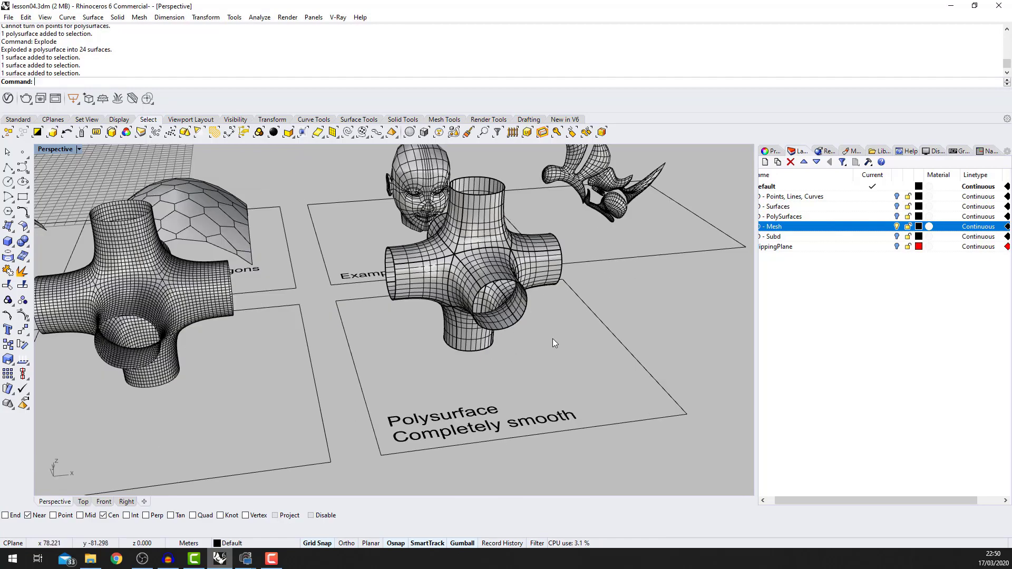
- Examine how the individual surfaces of the exploded cross shape meet along their shared edges
right_drag(517, 342, 372, 351)
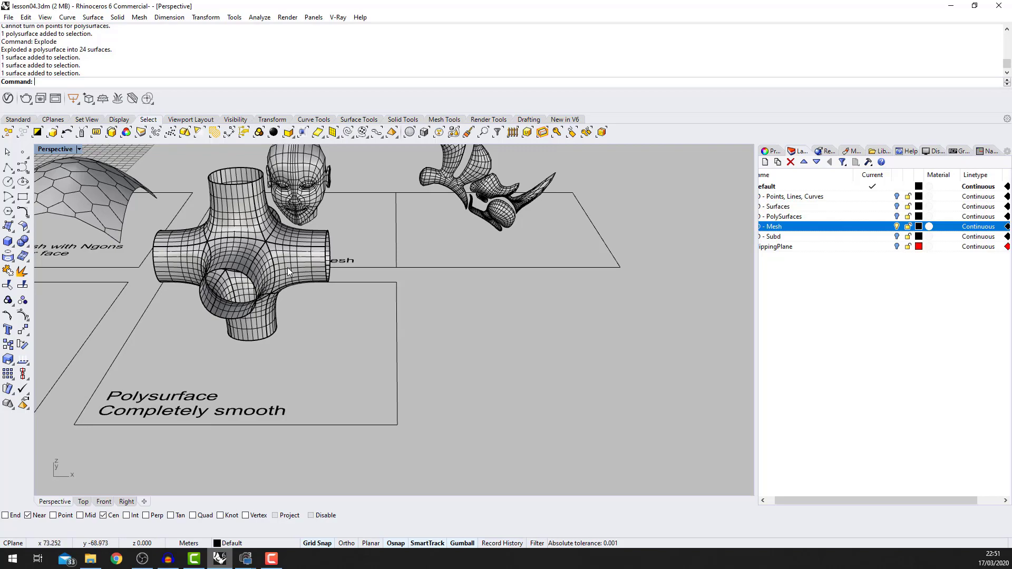
right_drag(287, 267, 347, 216)
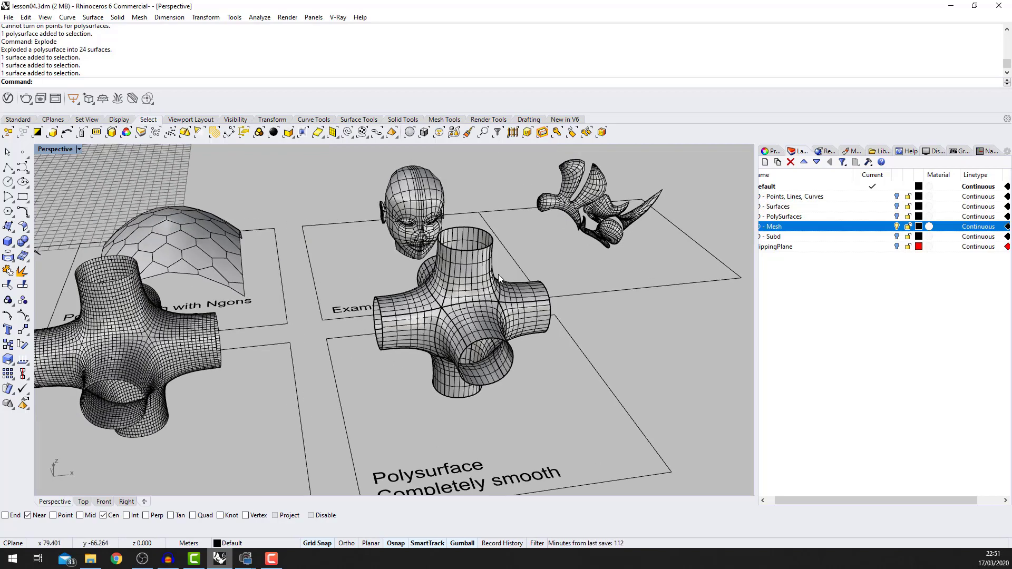
scroll(498, 274, down, 4)
scroll(463, 267, up, 7)
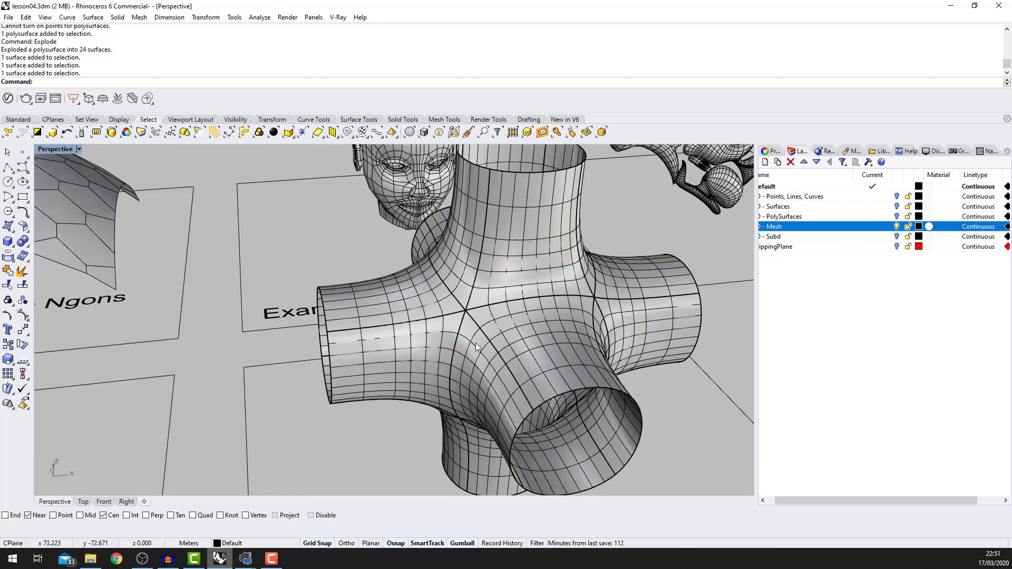
scroll(475, 342, down, 4)
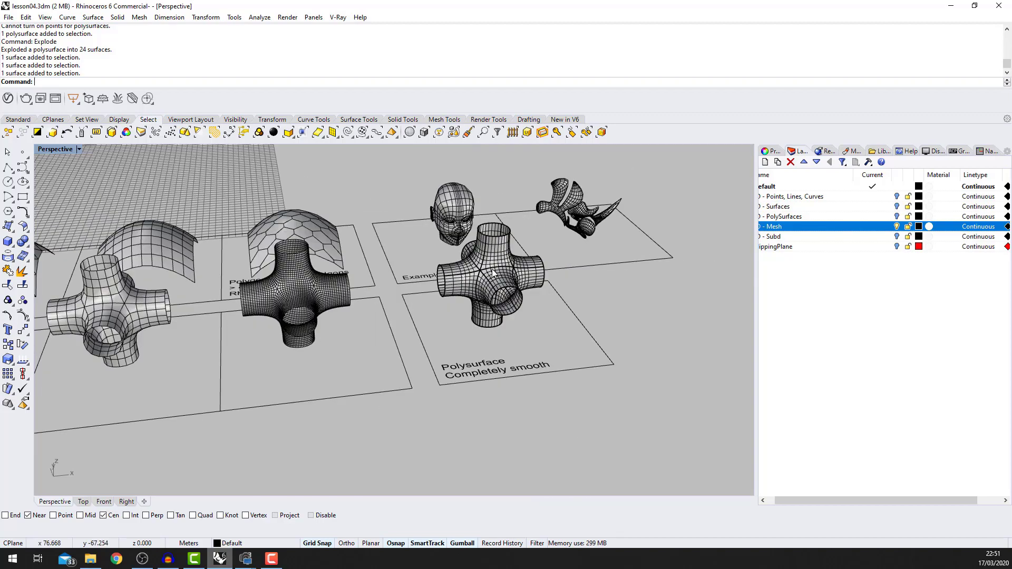
scroll(496, 296, down, 2)
scroll(505, 348, up, 4)
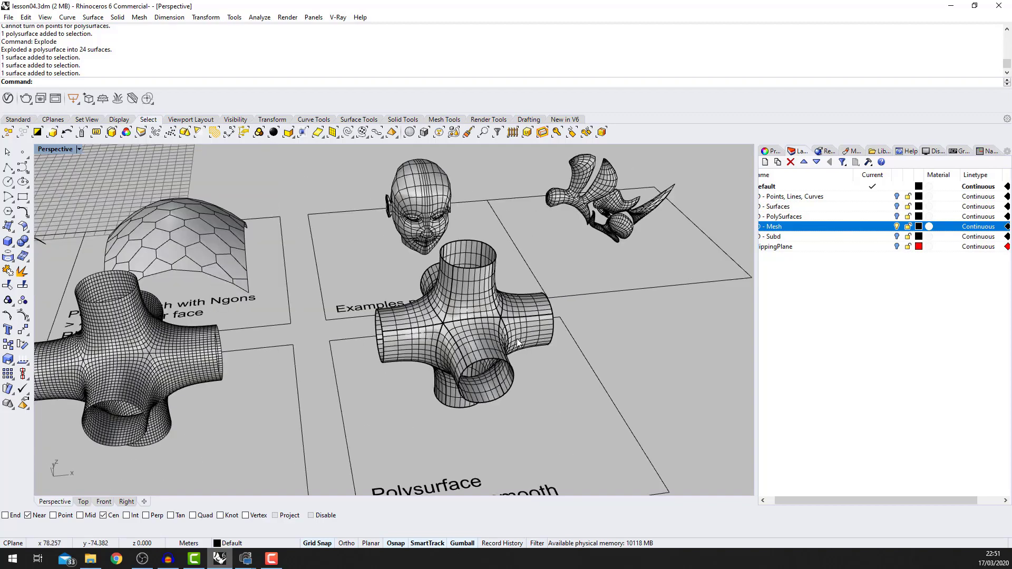
scroll(482, 333, down, 2)
scroll(481, 333, down, 3)
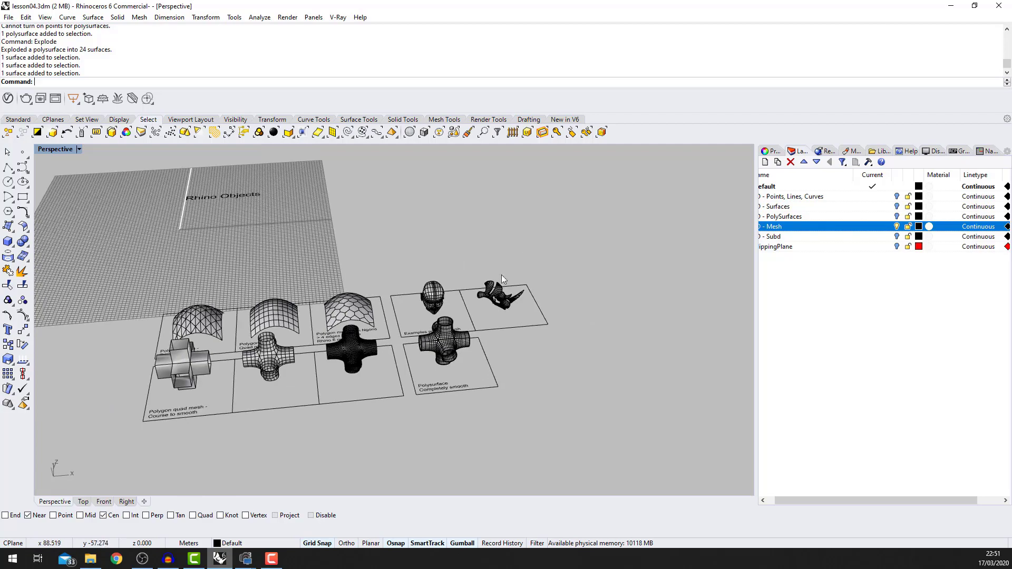
scroll(501, 274, up, 5)
scroll(476, 327, up, 5)
scroll(469, 338, down, 6)
- Examine the face layout of the human head in the polygon mesh examples
right_drag(458, 327, 338, 251)
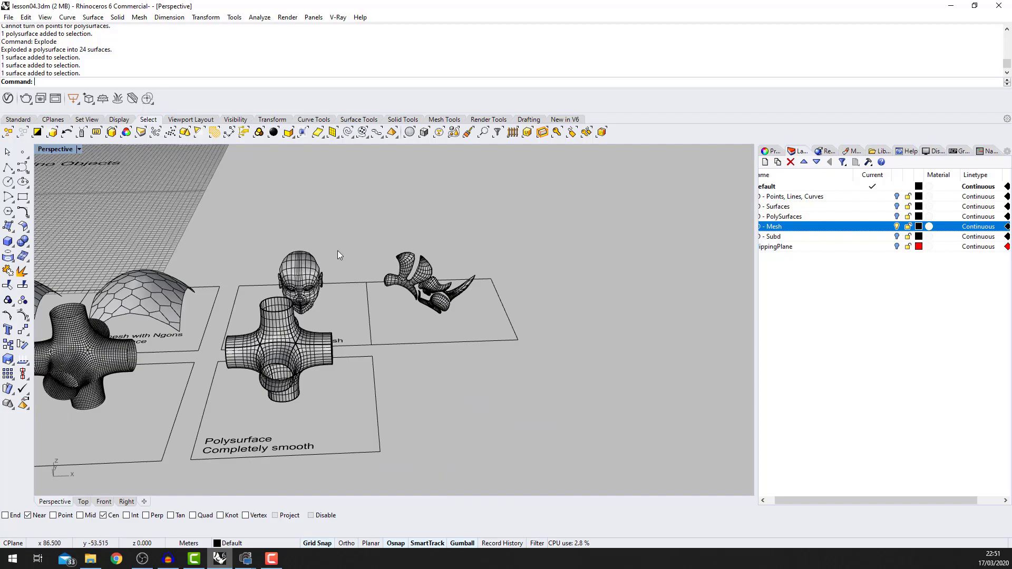
scroll(338, 253, up, 4)
scroll(233, 315, down, 4)
right_drag(234, 316, 182, 244)
scroll(174, 241, up, 8)
scroll(257, 278, down, 5)
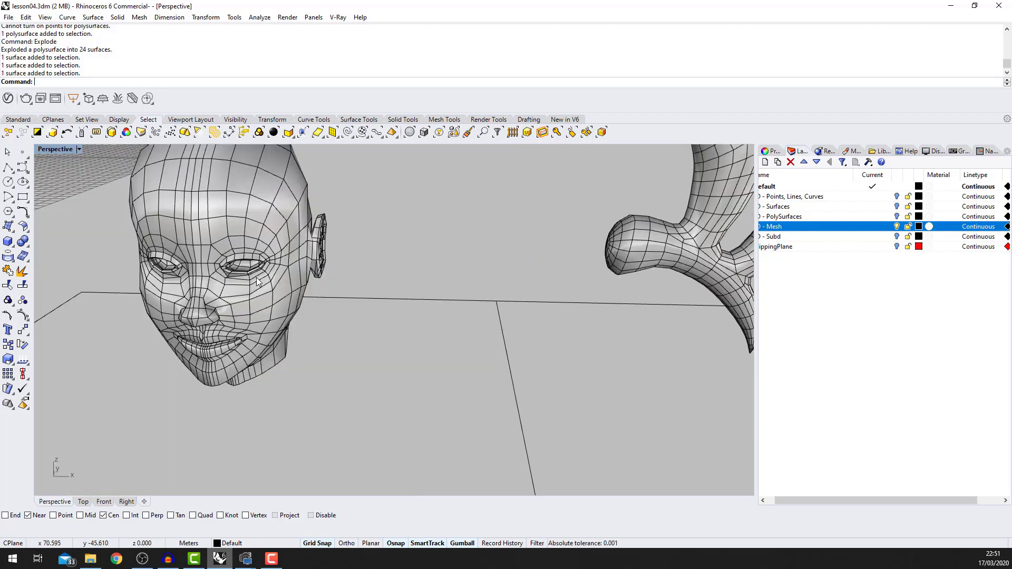
scroll(239, 225, down, 8)
scroll(372, 323, up, 9)
scroll(369, 327, down, 6)
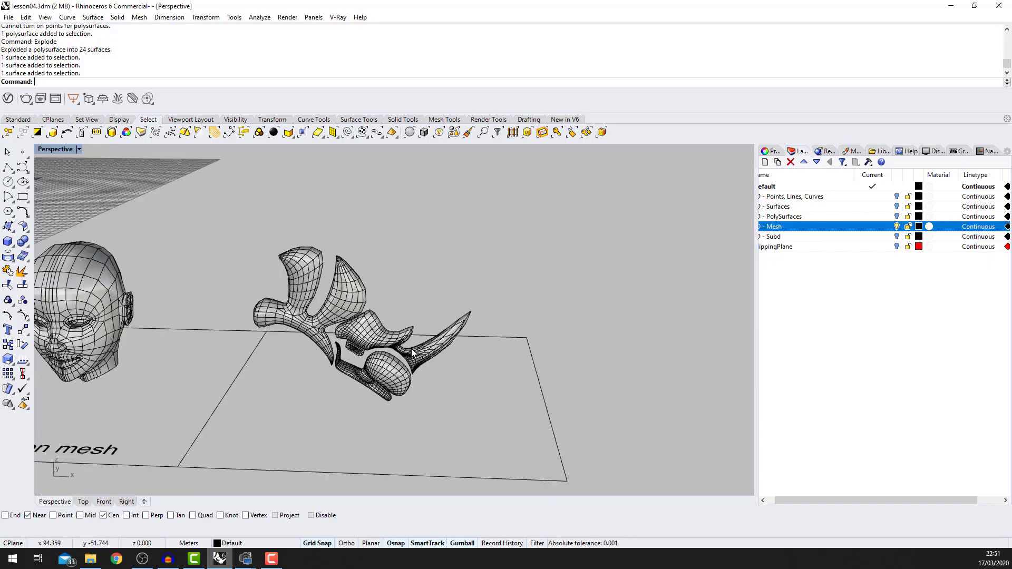
scroll(358, 328, up, 6)
scroll(417, 351, down, 6)
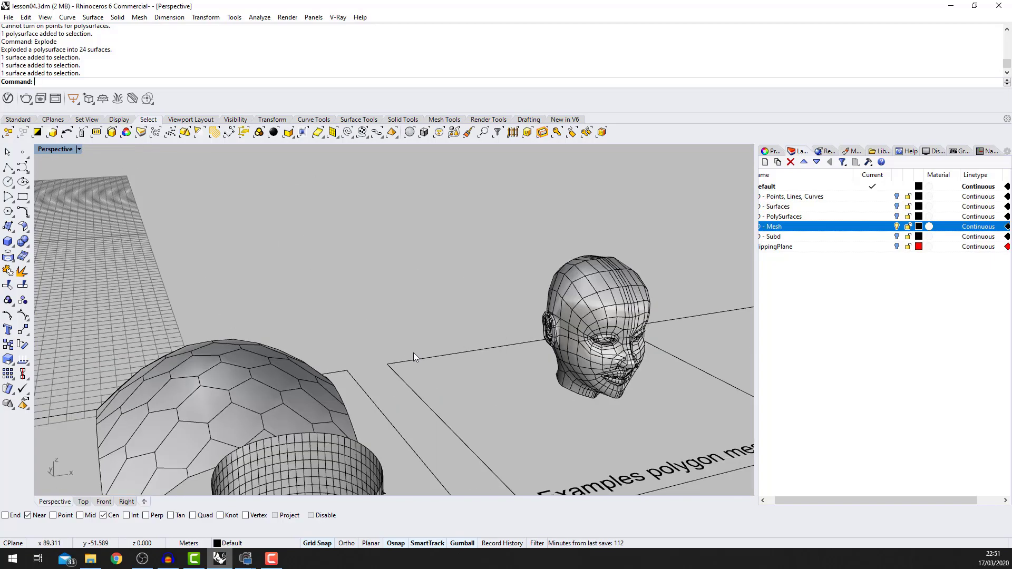
- Inspect the multi-part horned shape in the polygon mesh examples, checking its face layout up close
scroll(466, 347, up, 6)
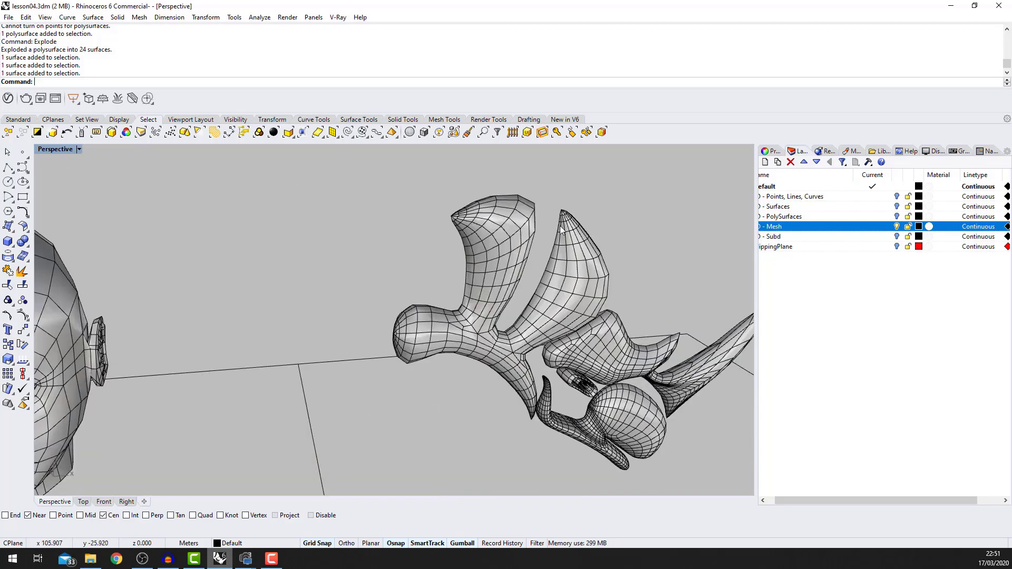
scroll(538, 284, down, 5)
scroll(311, 365, up, 7)
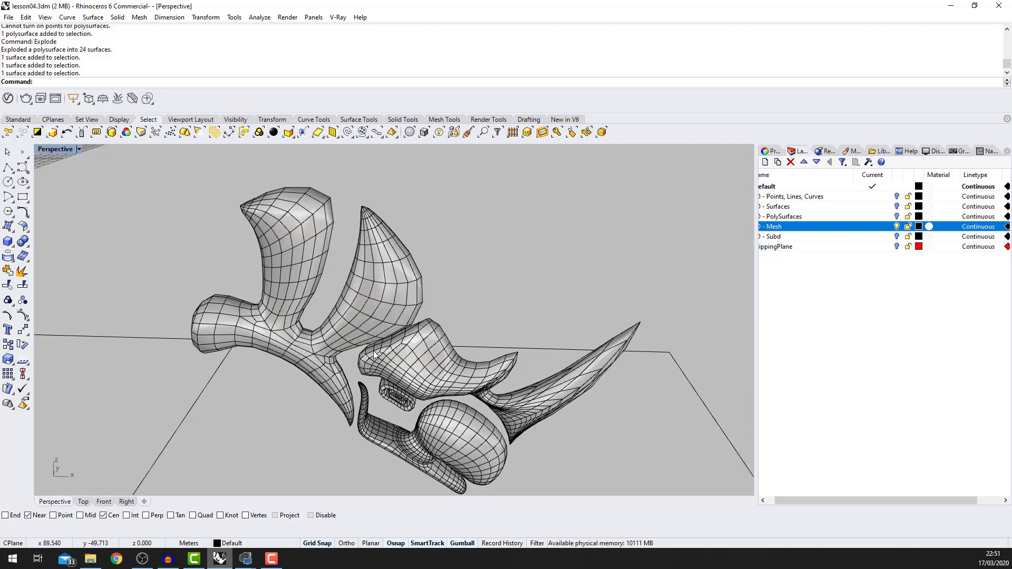
scroll(475, 347, down, 3)
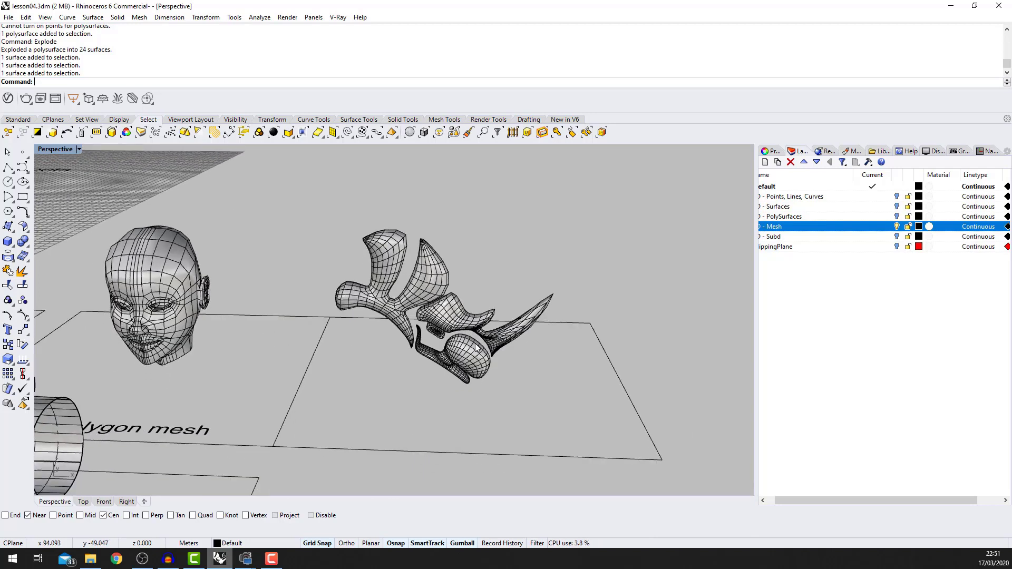
scroll(483, 344, down, 2)
scroll(481, 343, up, 6)
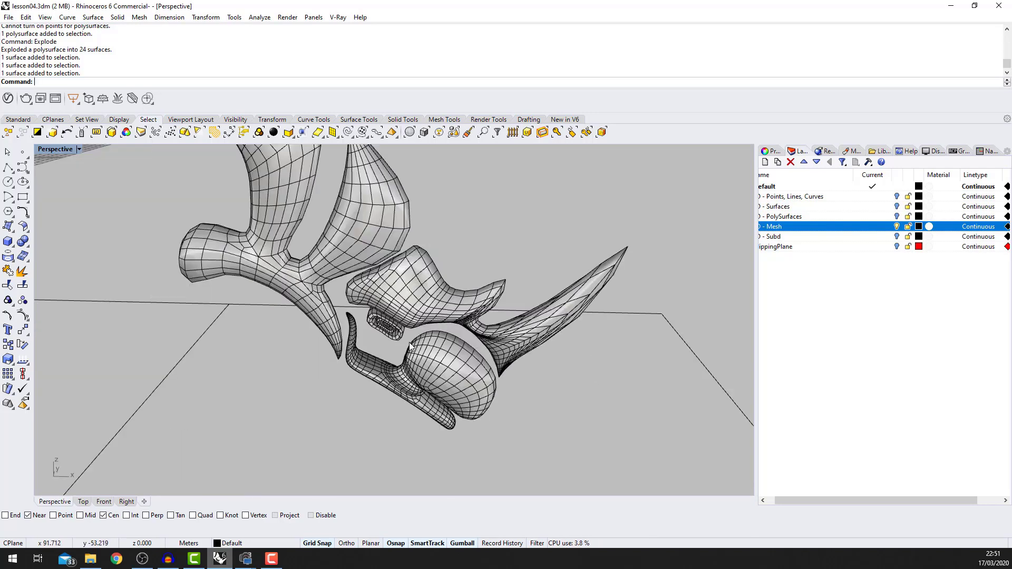
scroll(410, 346, down, 3)
scroll(409, 309, up, 4)
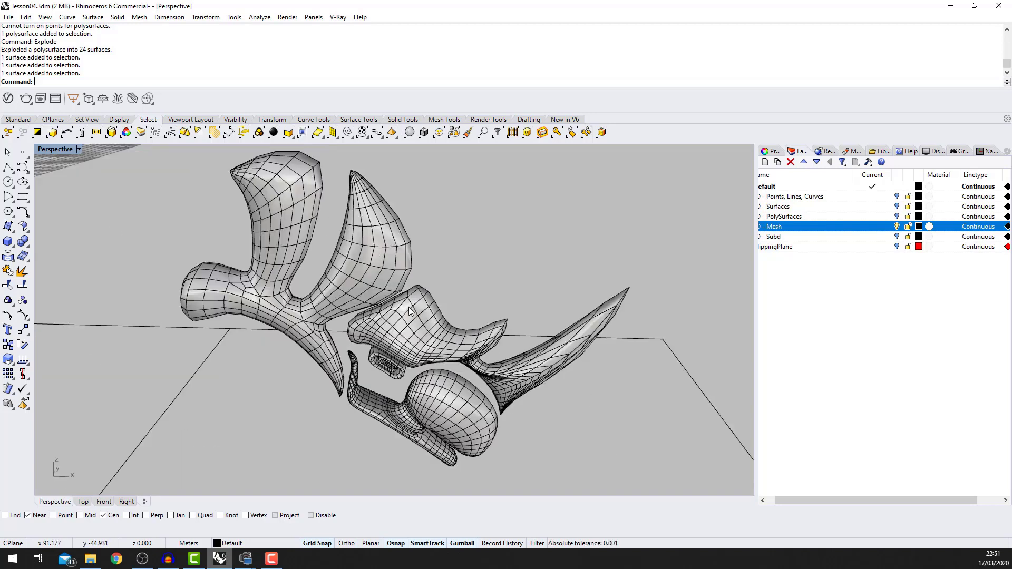
scroll(556, 372, down, 4)
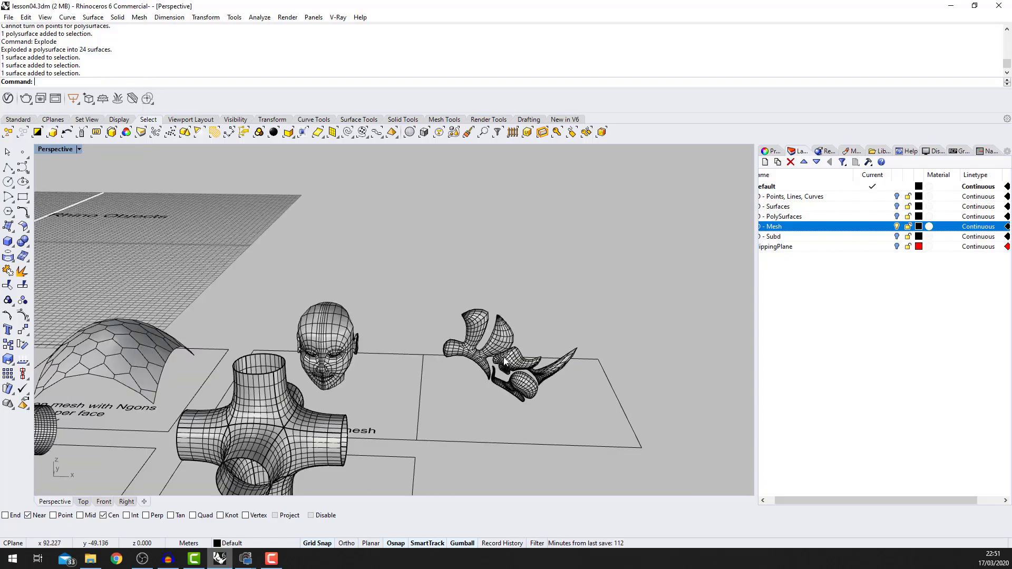
scroll(526, 347, up, 3)
scroll(454, 353, down, 3)
- Review the full layout of polygon mesh examples together with the smooth cross-shaped version
right_drag(454, 354, 446, 375)
scroll(317, 417, down, 2)
right_drag(282, 427, 328, 453)
scroll(327, 455, down, 4)
scroll(327, 456, up, 5)
right_drag(451, 321, 511, 371)
scroll(438, 389, down, 3)
scroll(458, 393, up, 6)
scroll(496, 396, down, 5)
scroll(486, 387, up, 4)
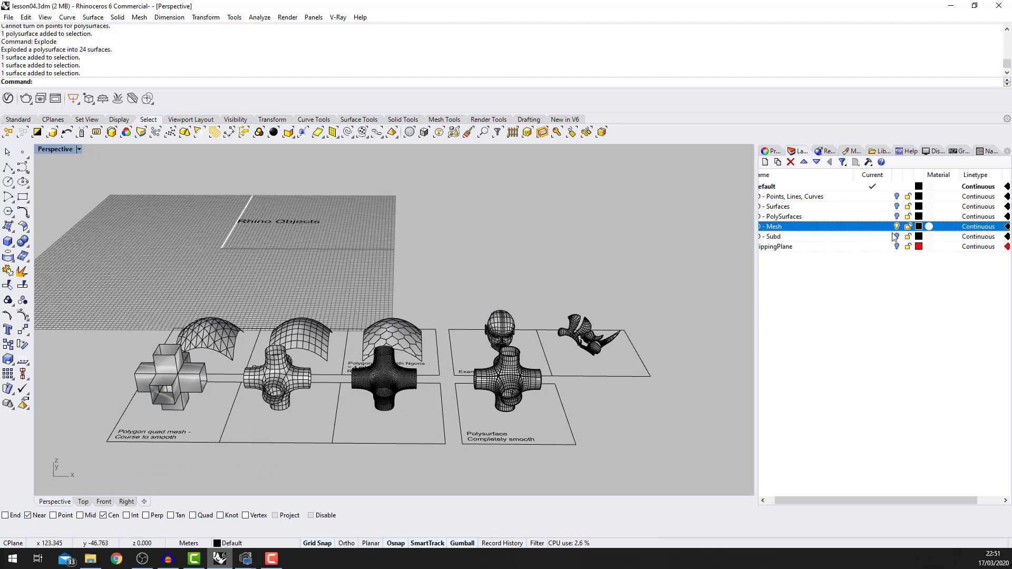
- Hide the Mesh layer and widen the layer list
click(897, 227)
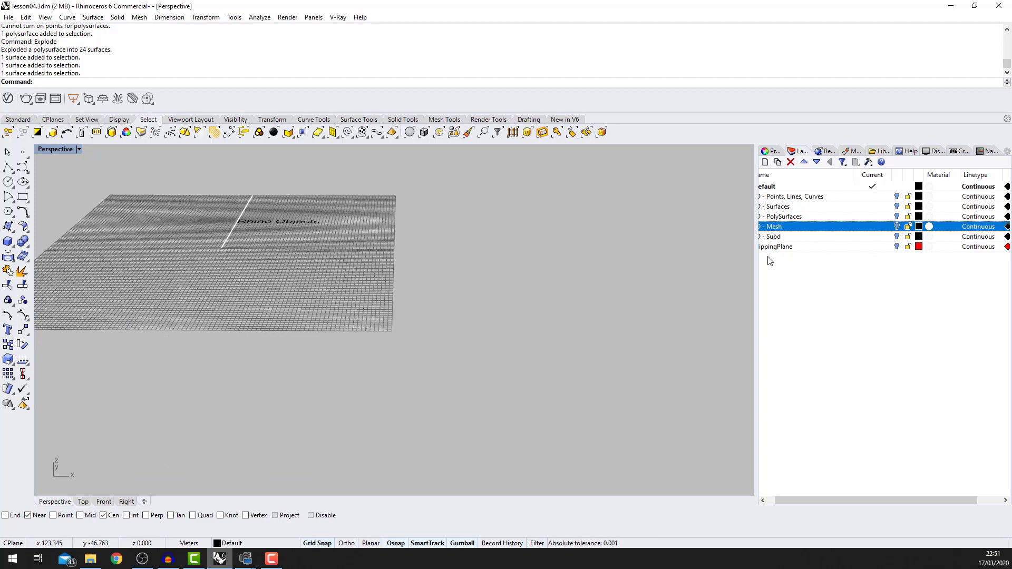
drag(758, 247, 735, 245)
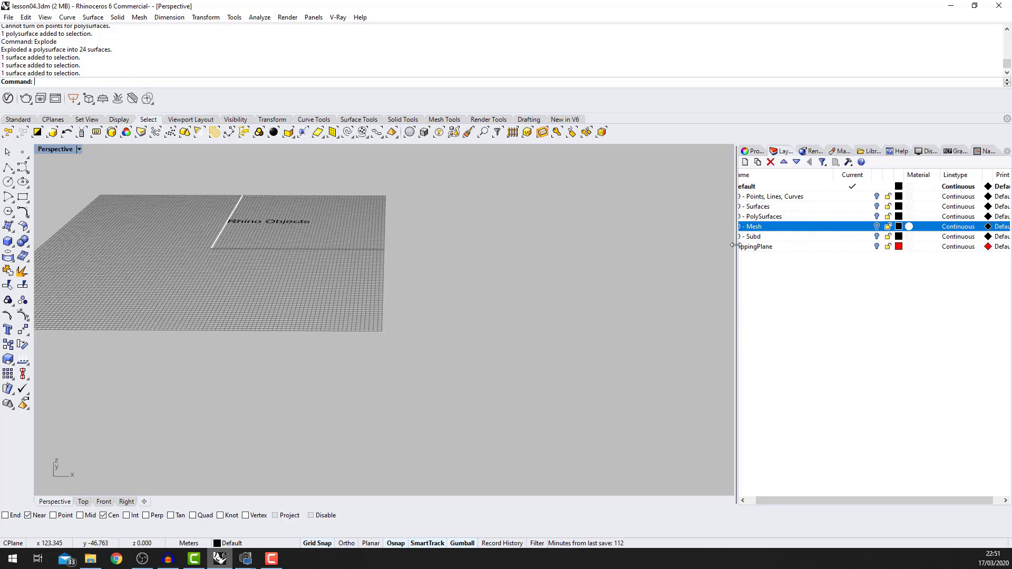
scroll(481, 339, down, 4)
scroll(344, 320, up, 4)
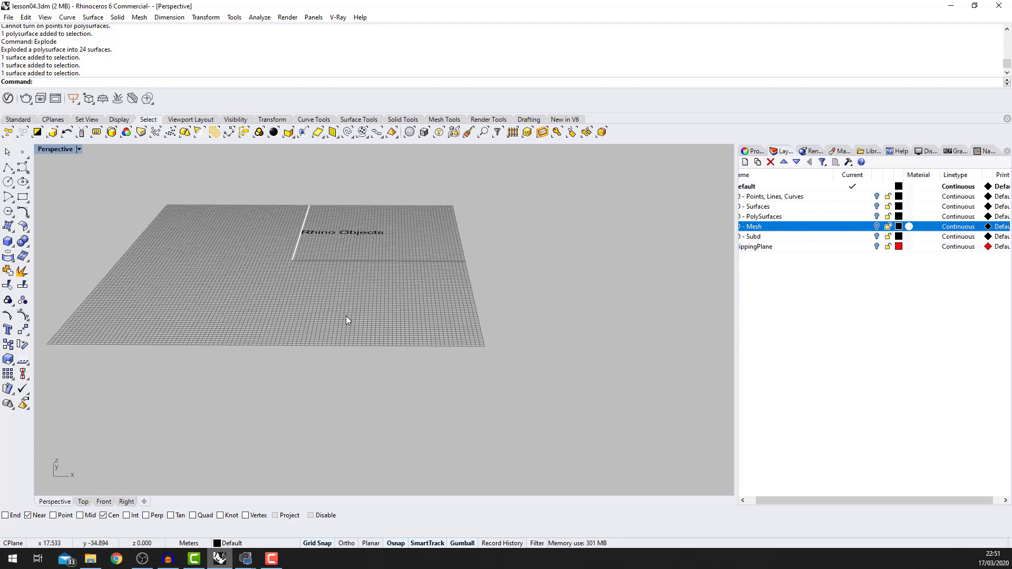
- Show the Subd layer and examine its bicycle and cross-shaped subdivision surface examples
click(878, 237)
scroll(654, 232, down, 3)
scroll(559, 248, up, 3)
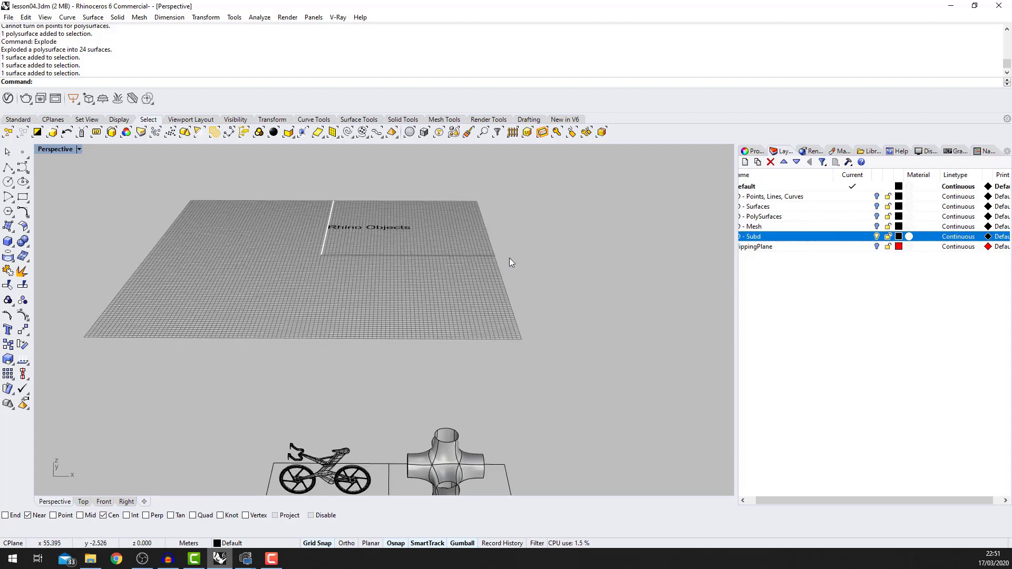
scroll(508, 257, down, 3)
scroll(406, 484, up, 3)
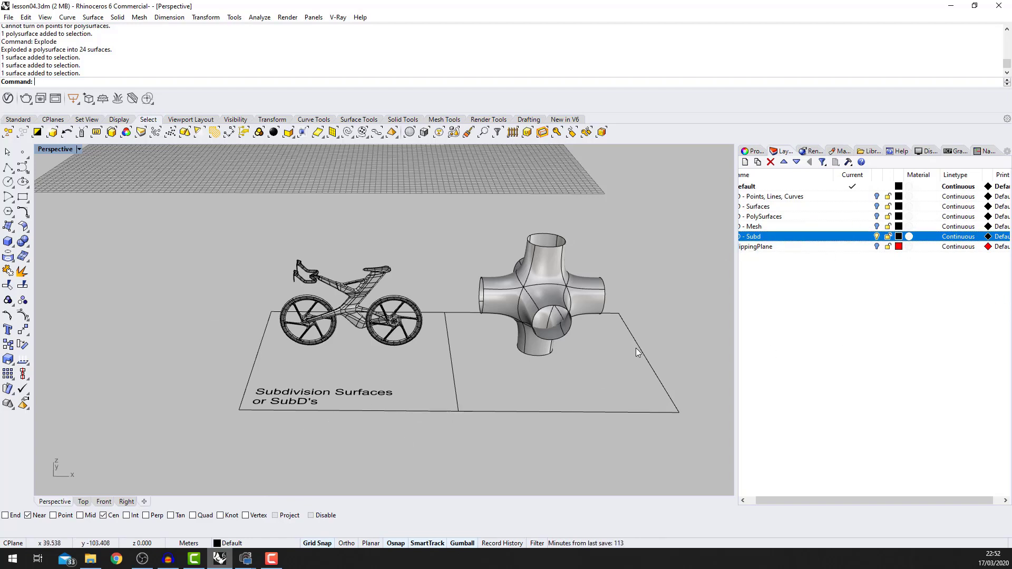
scroll(528, 323, up, 3)
scroll(529, 323, down, 4)
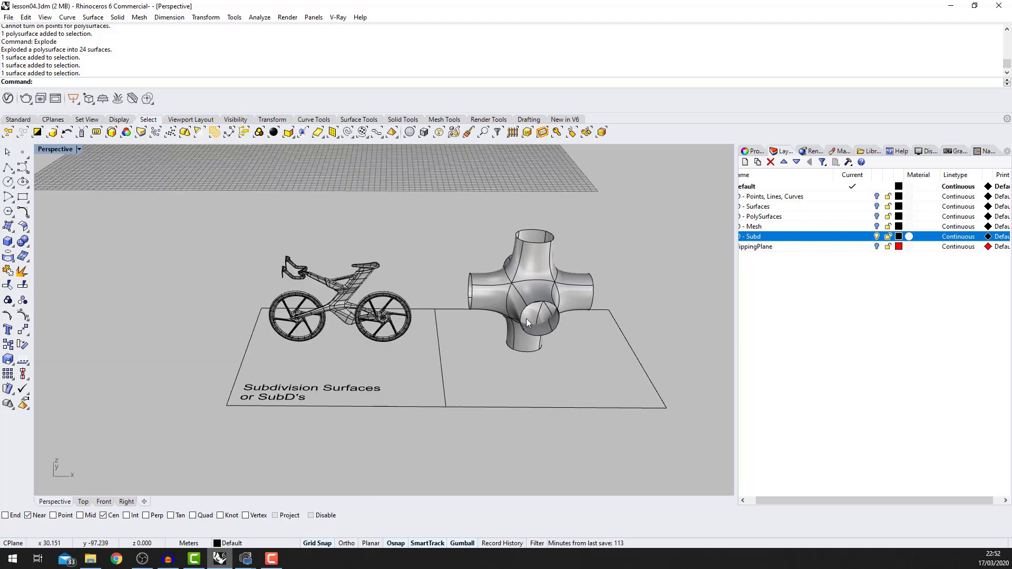
- Examine the cross-shaped SubD beside the bicycle, selecting it to check its edges and clearing the selection
right_drag(521, 322, 464, 331)
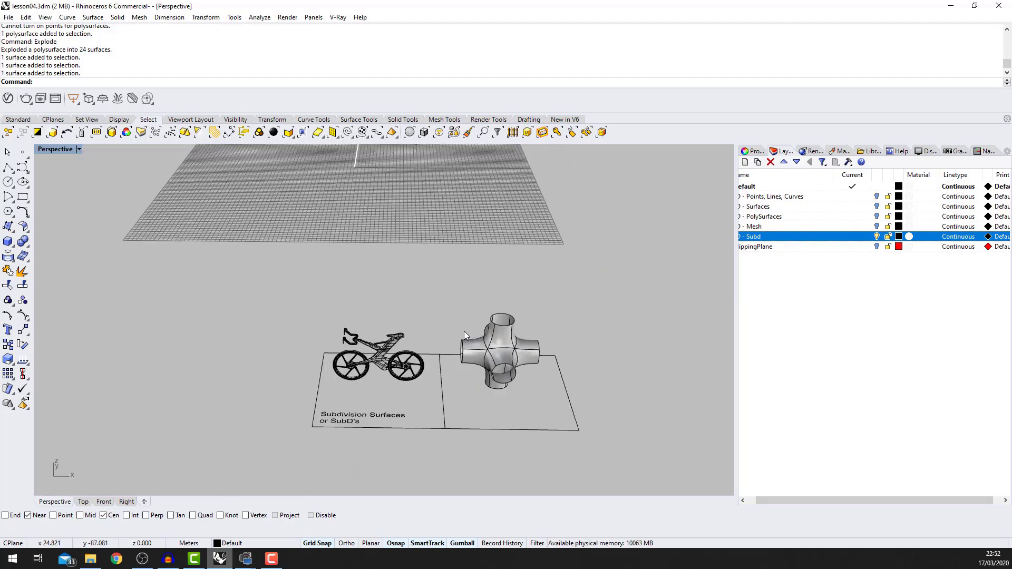
scroll(568, 367, up, 5)
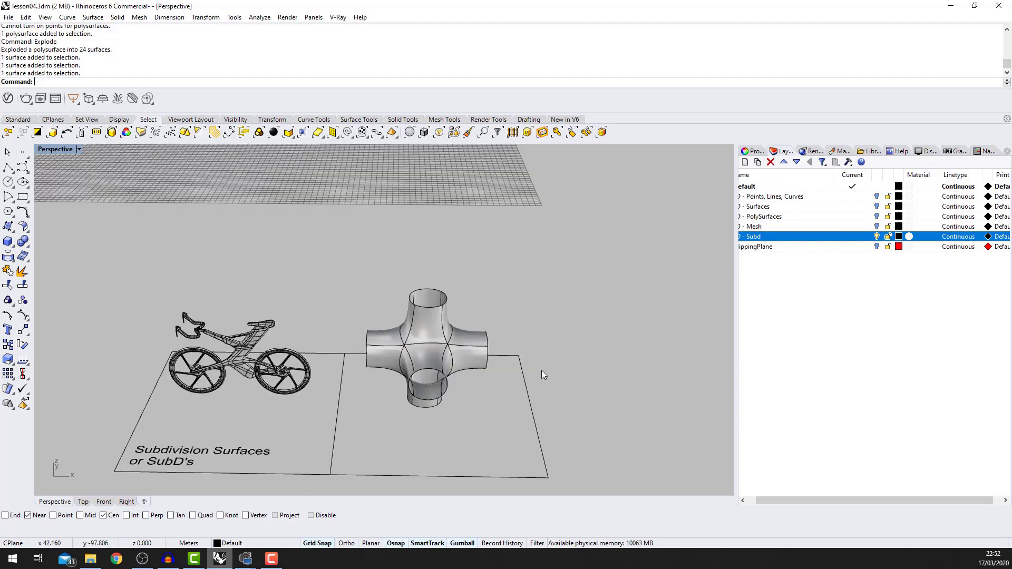
scroll(542, 370, up, 5)
scroll(409, 359, down, 5)
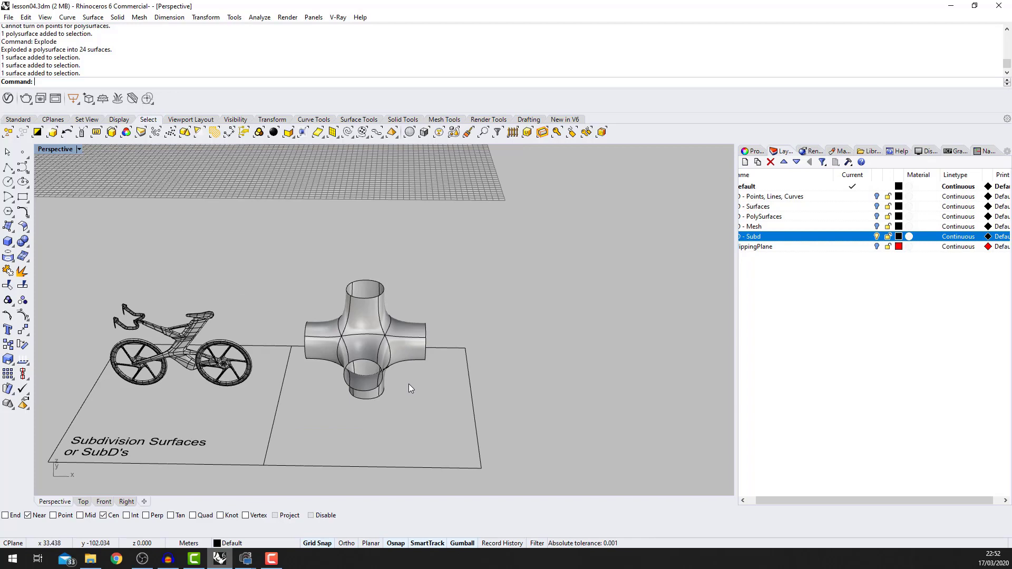
scroll(410, 353, up, 4)
click(365, 309)
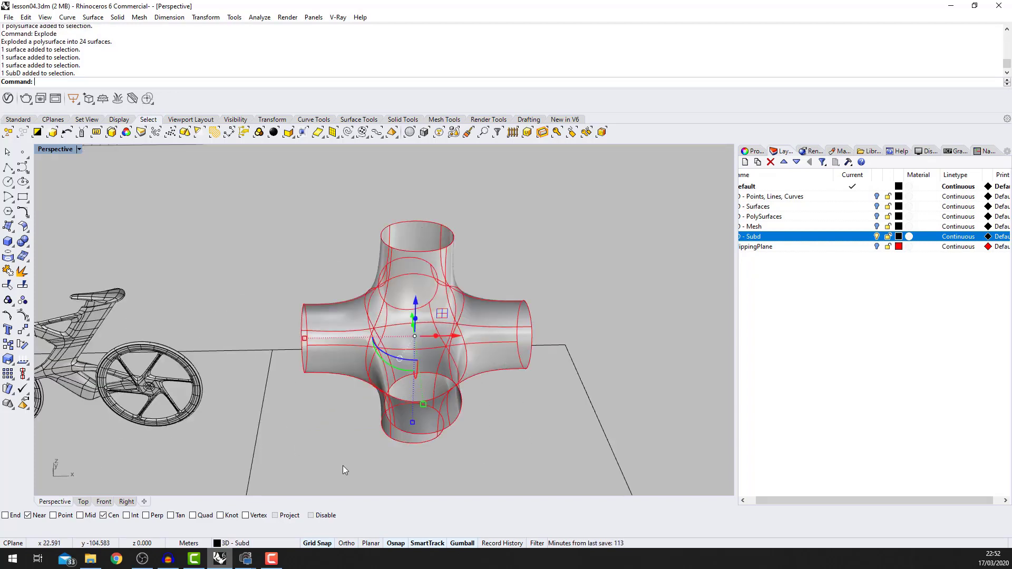
scroll(470, 379, down, 4)
key(Escape)
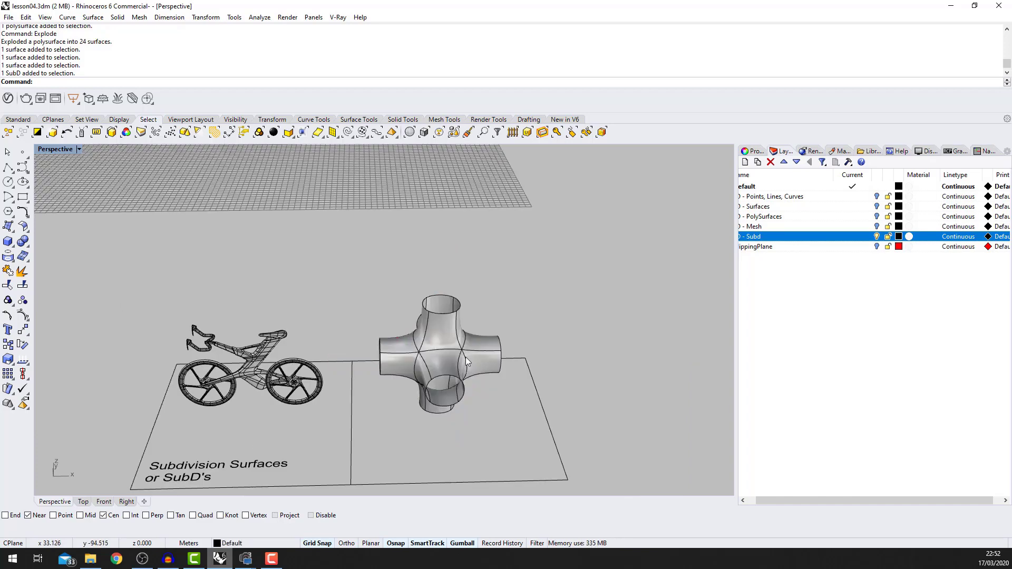
- Turn on the control points of the cross-shaped SubD with PointsOn
scroll(466, 357, up, 3)
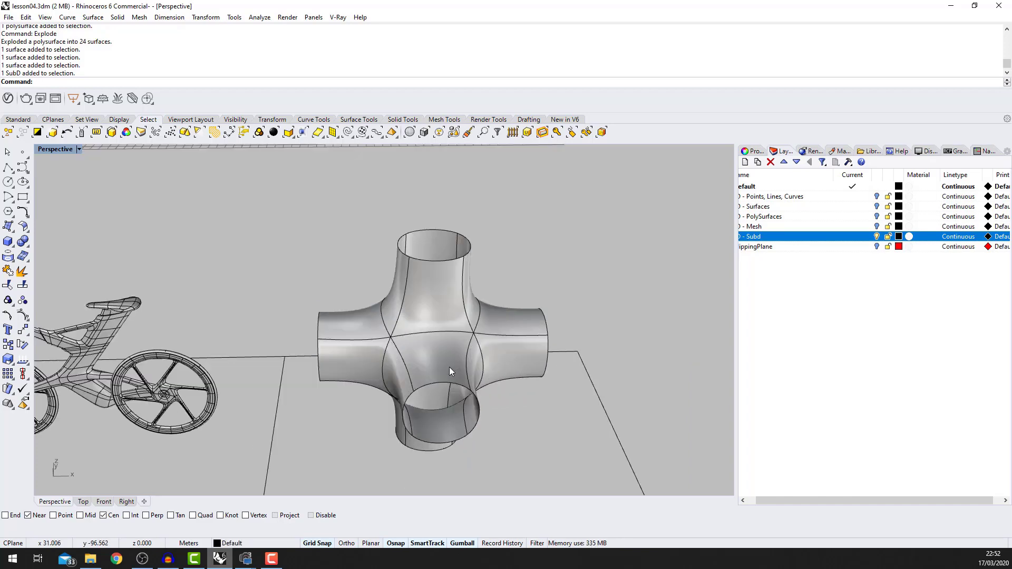
click(468, 347)
text(PointsOn)
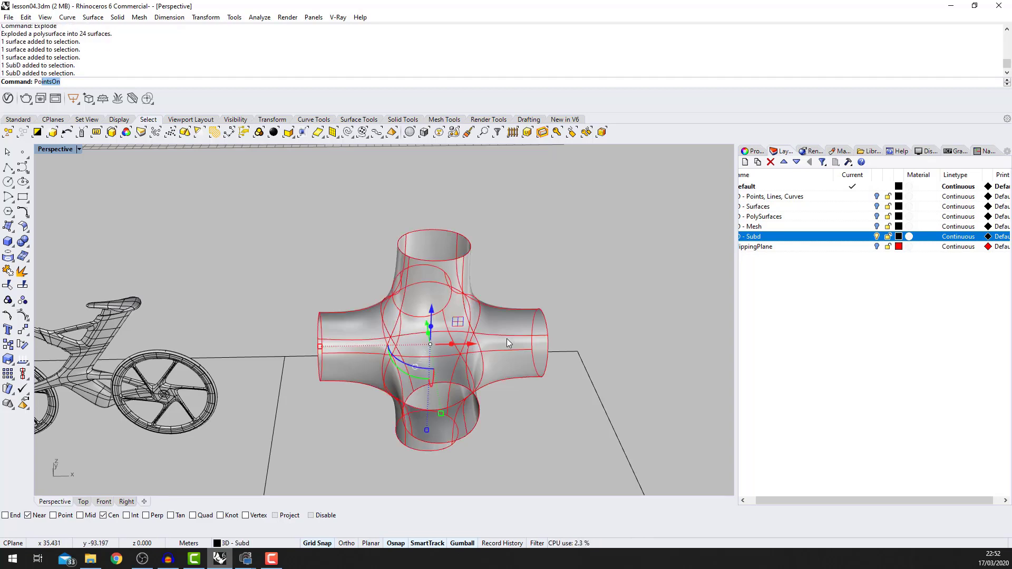
key(Return)
scroll(501, 327, down, 3)
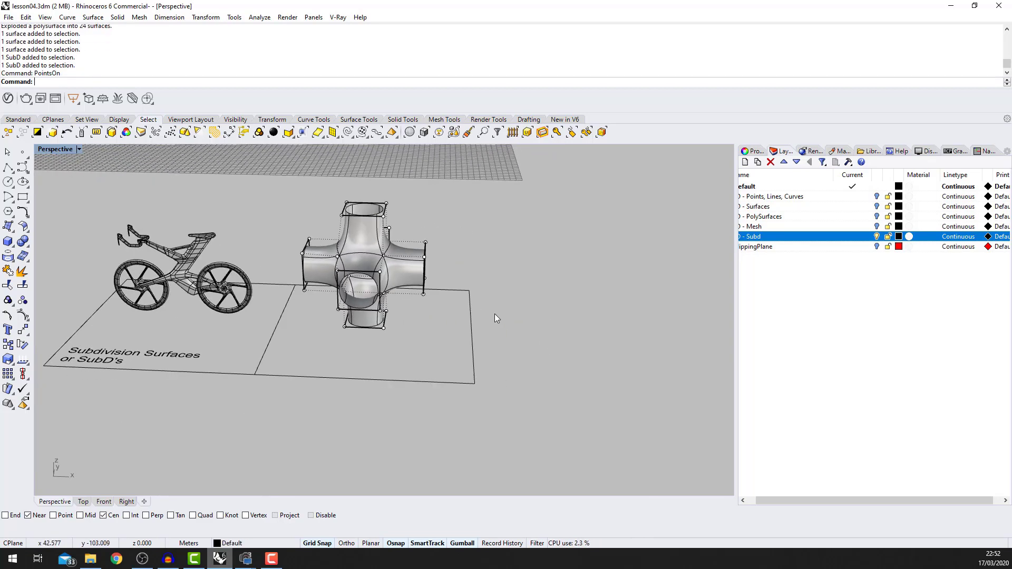
- Pull the upper rear corner control point at the end of the cross's X-direction arm outward along X
scroll(409, 258, up, 6)
click(438, 229)
scroll(441, 242, down, 6)
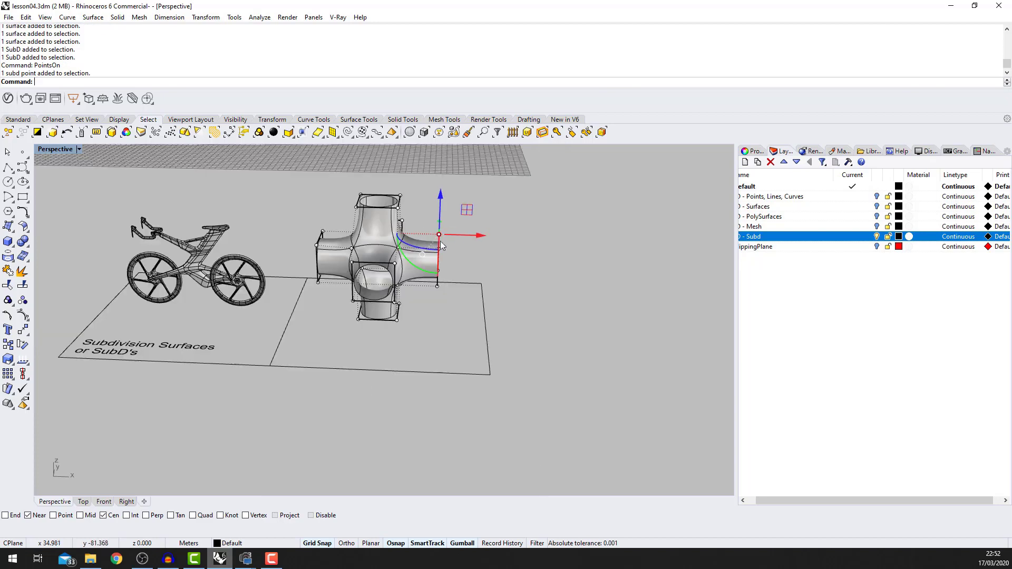
drag(464, 236, 498, 238)
click(460, 274)
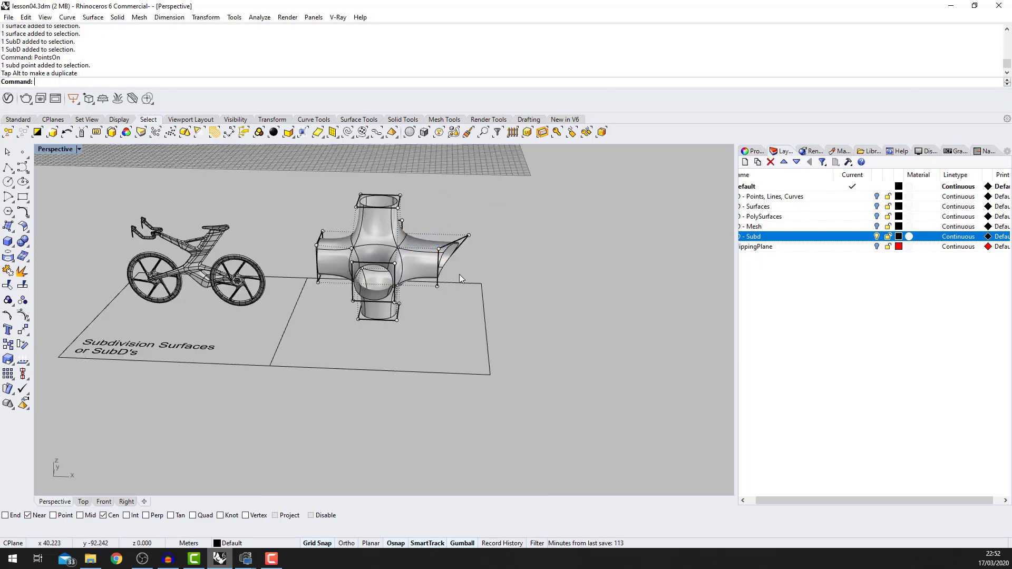
- Pull the upper front corner control point of the stretched arm outward along X as well
right_drag(459, 274, 365, 290)
scroll(366, 291, up, 6)
right_drag(461, 343, 387, 346)
scroll(389, 345, down, 5)
scroll(295, 311, up, 5)
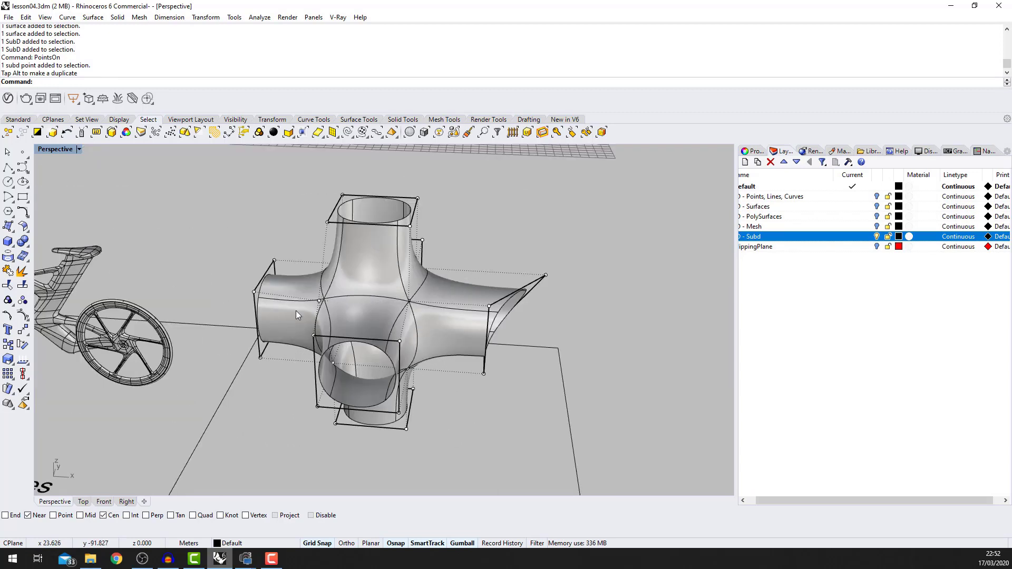
scroll(404, 323, down, 4)
scroll(416, 342, up, 4)
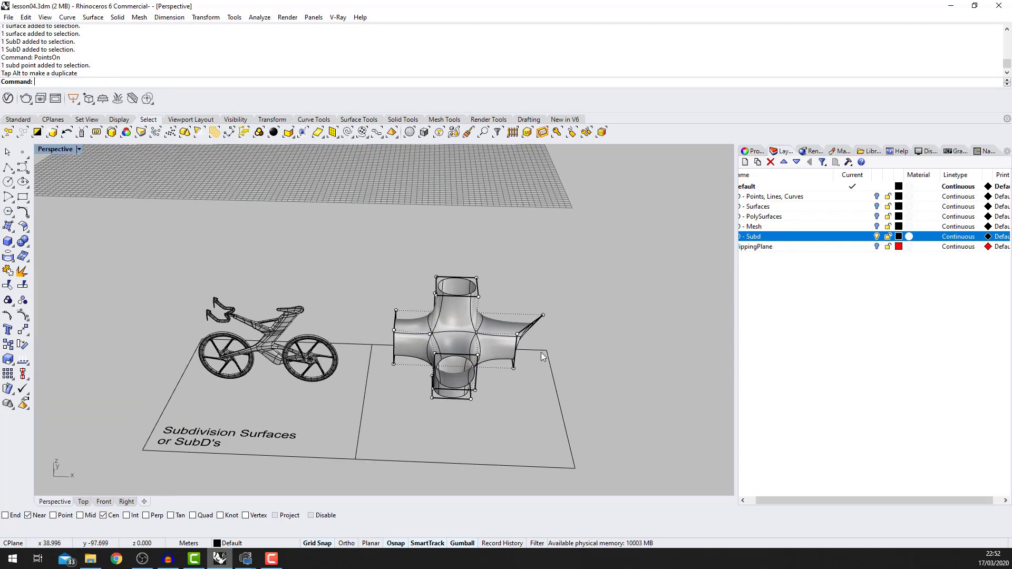
scroll(501, 341, down, 5)
right_drag(504, 343, 464, 361)
scroll(464, 364, up, 5)
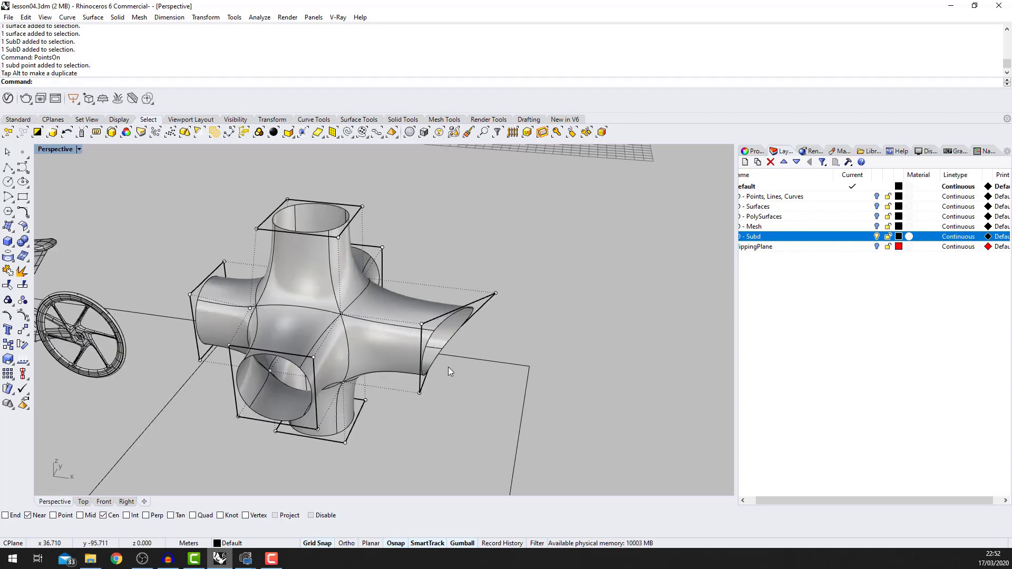
click(421, 325)
drag(458, 331, 537, 348)
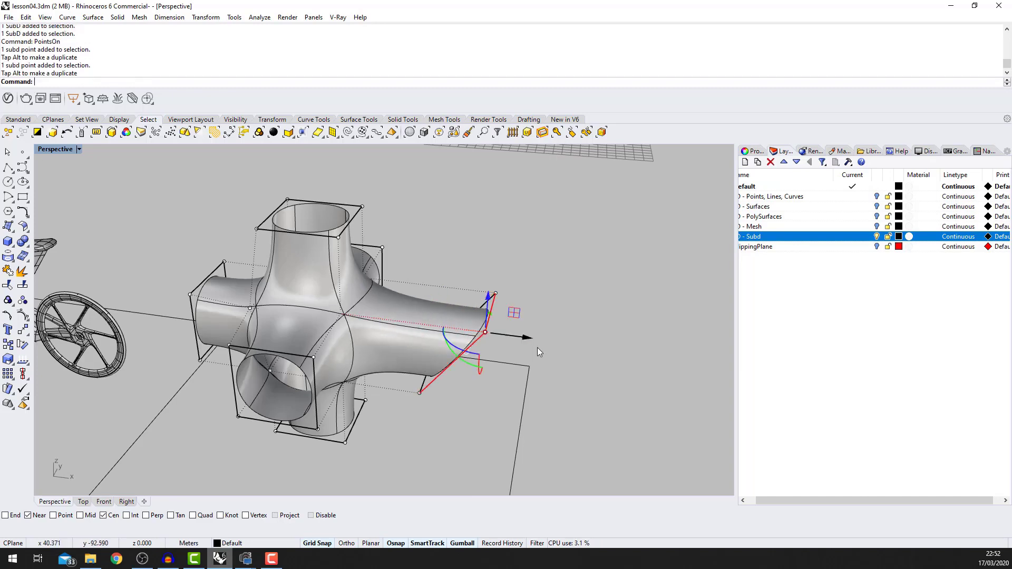
- Pull the front corner control point of the upright arm's opening outward along X, towards the stretched arm
scroll(537, 348, down, 5)
right_drag(501, 342, 446, 335)
scroll(288, 295, up, 7)
right_drag(285, 237, 303, 236)
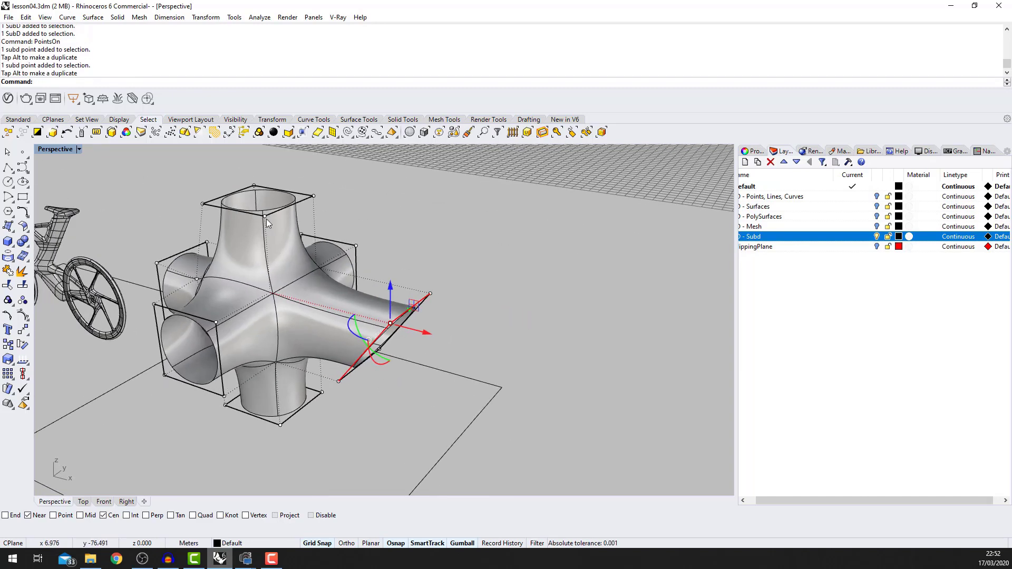
click(265, 218)
drag(285, 220, 354, 234)
- Examine the bicycle SubD and the reshaped cross up close and from a distance
right_drag(338, 293, 511, 294)
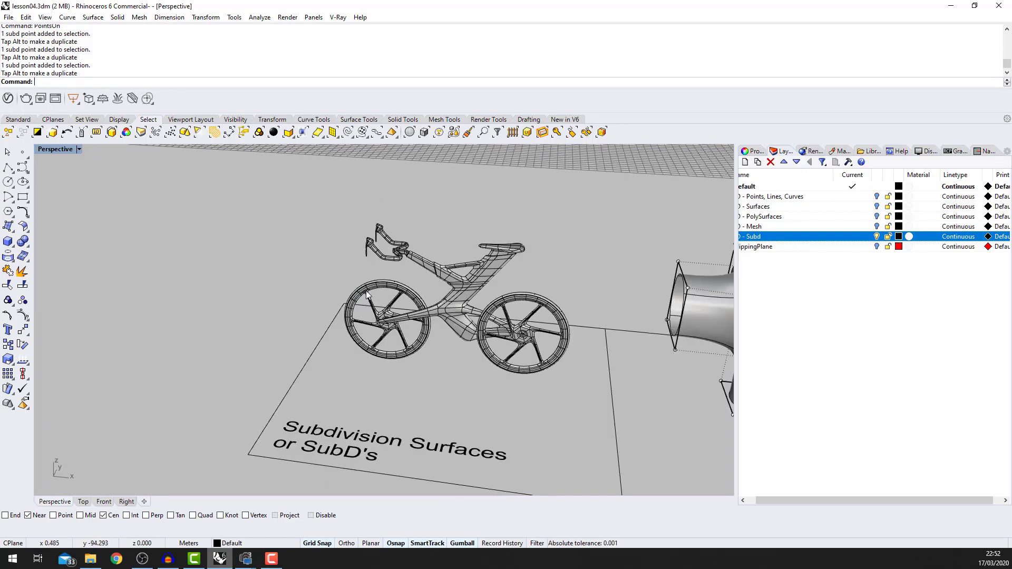
scroll(510, 294, down, 8)
scroll(506, 316, up, 8)
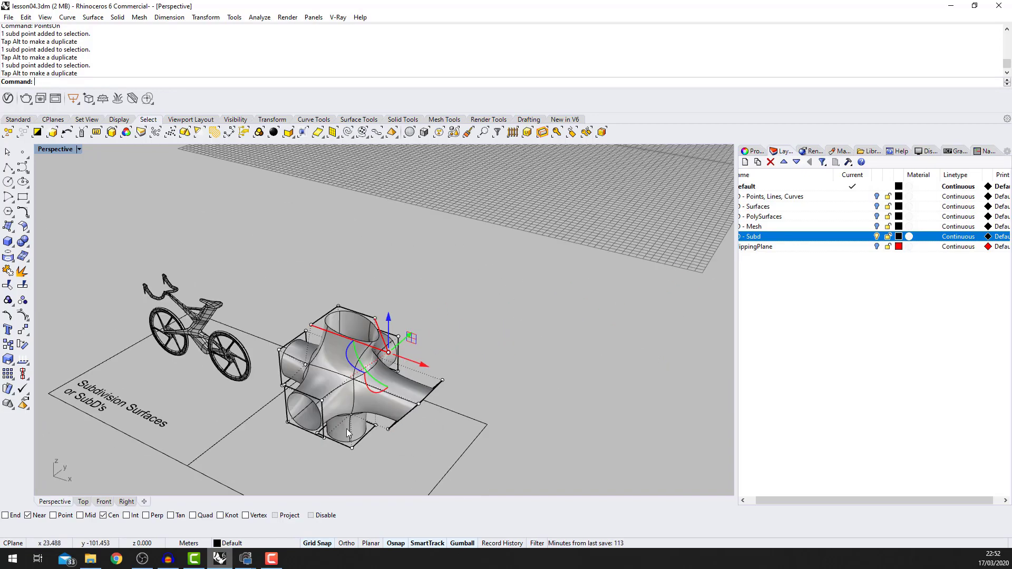
scroll(378, 327, down, 5)
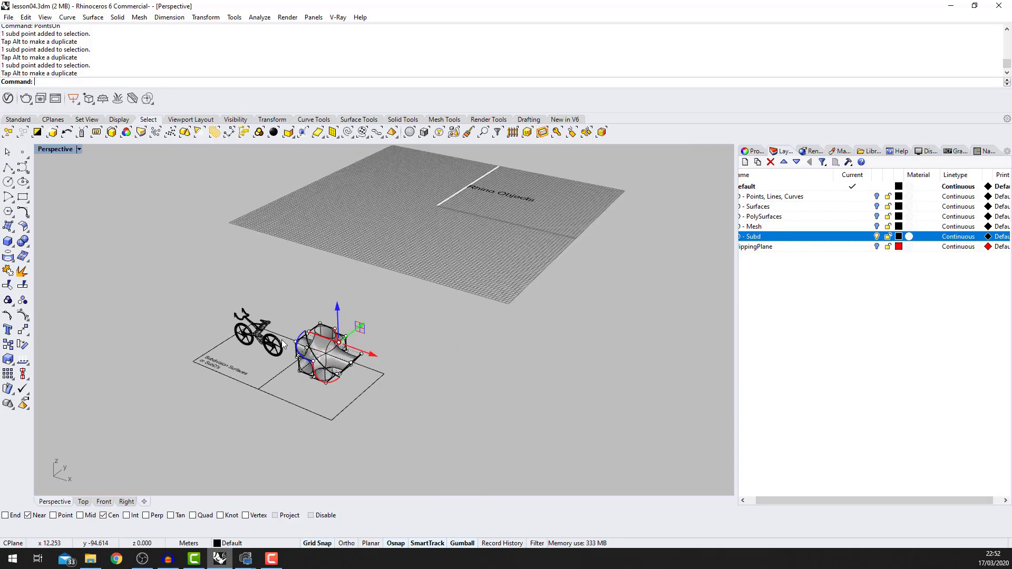
scroll(339, 347, up, 8)
scroll(338, 347, down, 5)
scroll(323, 348, up, 8)
scroll(327, 340, down, 5)
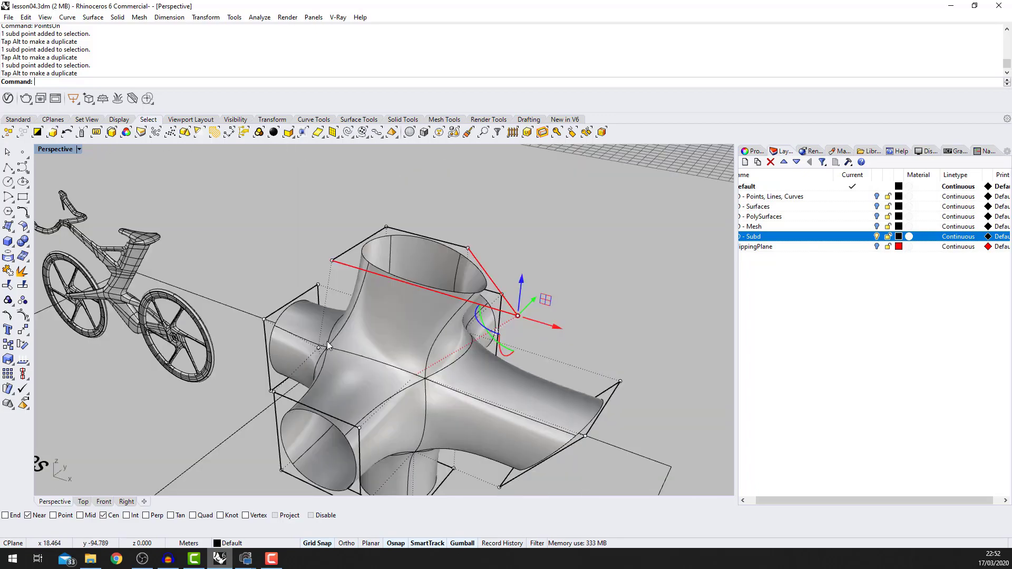
scroll(336, 306, down, 5)
scroll(486, 276, up, 6)
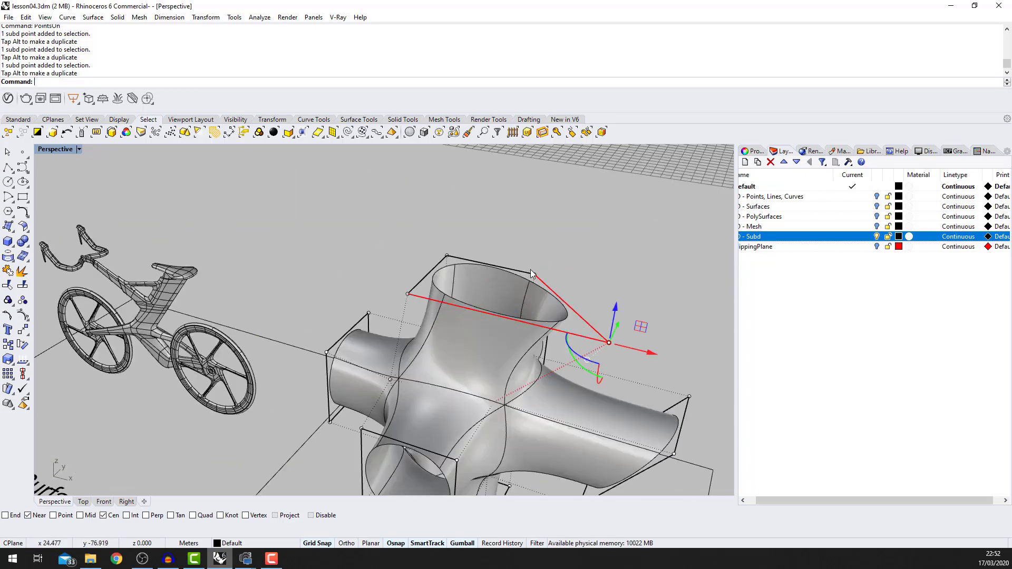
- Pull the rear corner control point of the upright arm's opening outward to widen the opening
click(534, 274)
right_drag(535, 274, 459, 285)
scroll(265, 290, down, 5)
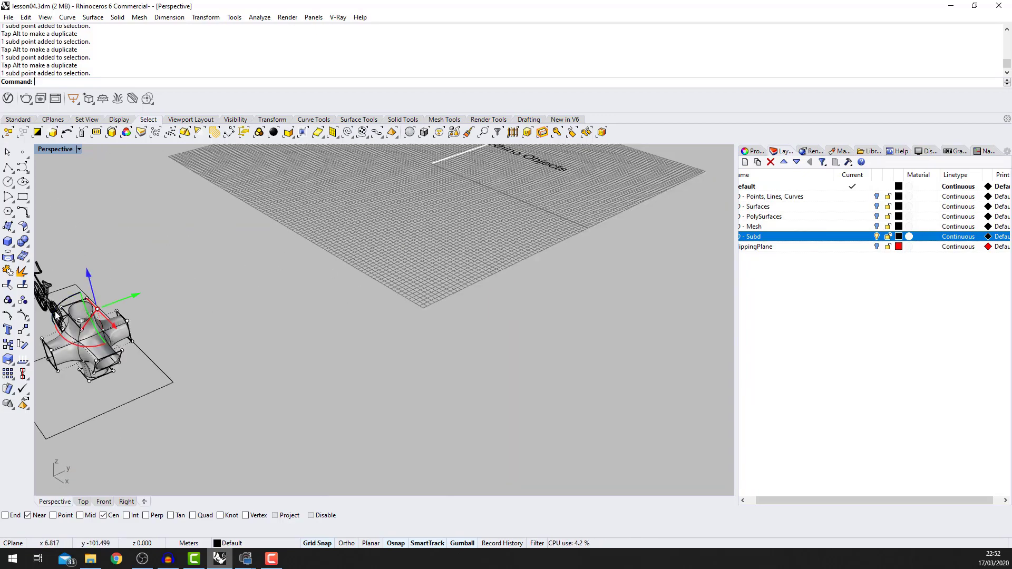
scroll(113, 305, up, 6)
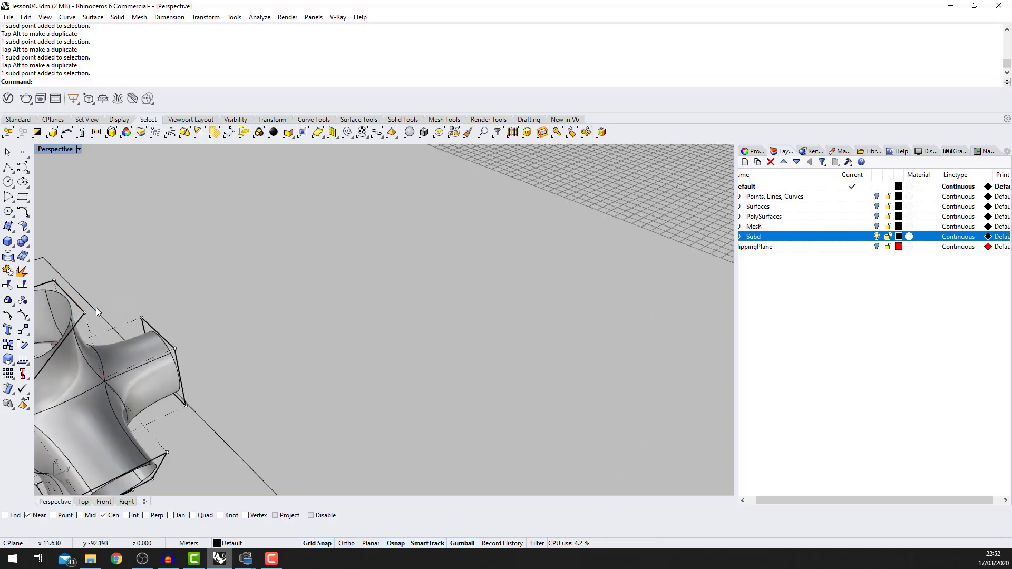
drag(85, 312, 217, 301)
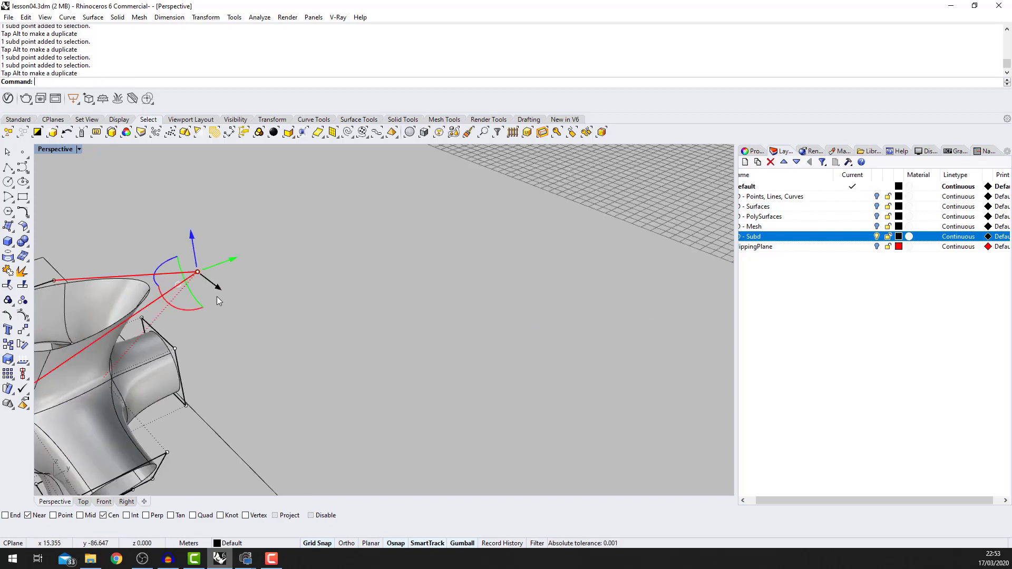
- Compare the deformed cross with the bicycle SubD, checking the smoothness of their faces
scroll(218, 297, down, 8)
right_drag(218, 296, 331, 295)
scroll(321, 312, up, 4)
scroll(330, 295, down, 5)
scroll(330, 296, up, 7)
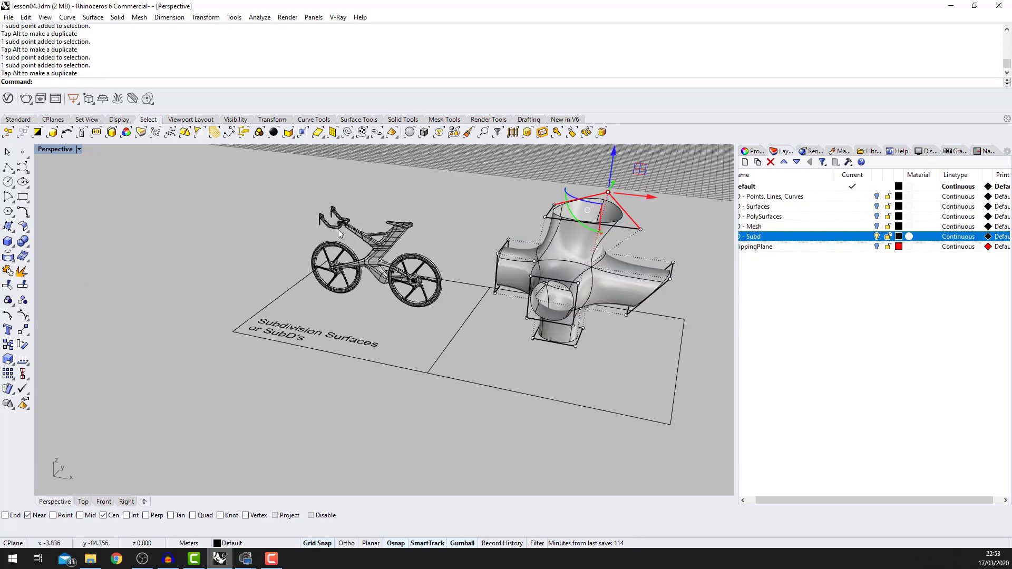
scroll(339, 234, up, 4)
scroll(297, 244, down, 5)
scroll(428, 222, up, 8)
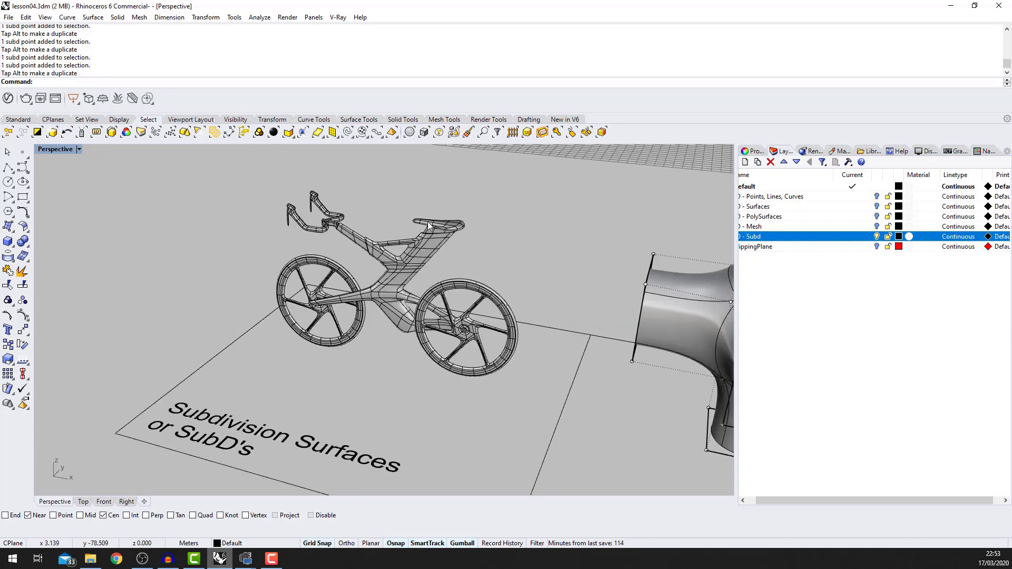
scroll(380, 295, down, 6)
scroll(411, 369, down, 5)
scroll(296, 327, up, 5)
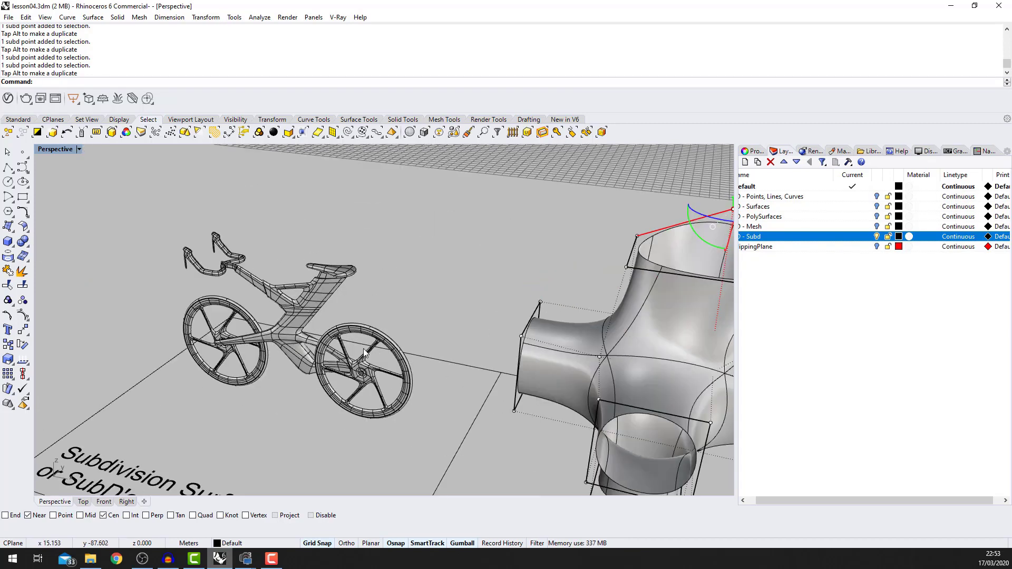
- Select the bicycle frame to inspect how it is built as a SubD, and clear the selection
click(282, 317)
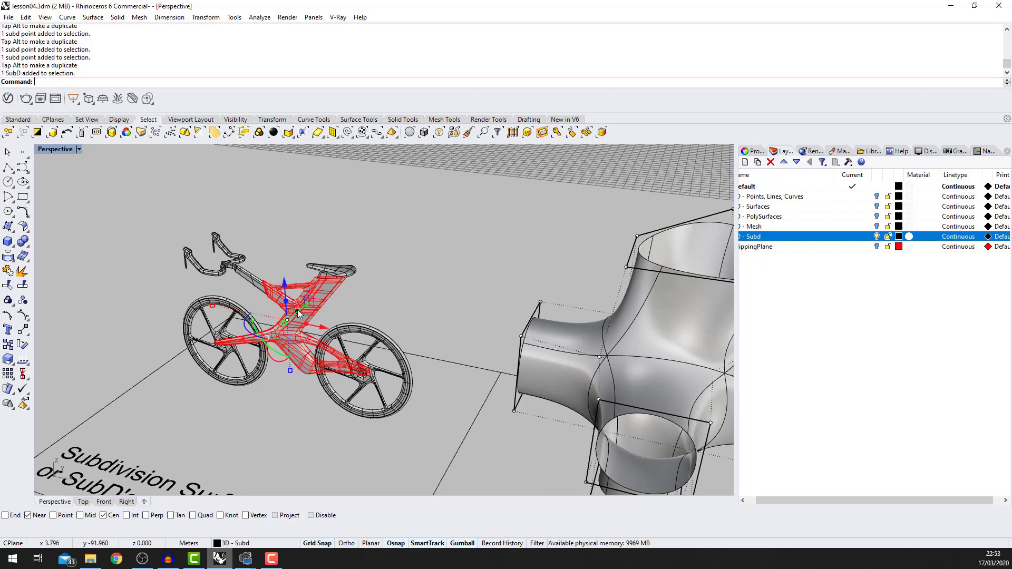
scroll(299, 314, up, 5)
scroll(175, 357, down, 5)
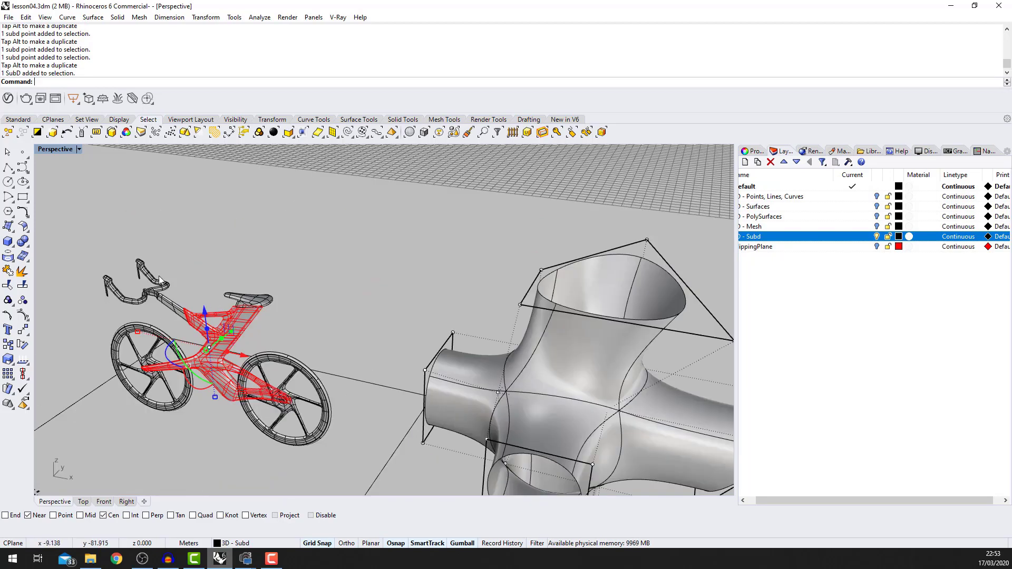
scroll(295, 393, down, 2)
scroll(349, 387, down, 5)
right_drag(295, 391, 456, 393)
scroll(457, 394, up, 5)
click(484, 334)
- Turn off the control points of the cross-shaped SubD
scroll(484, 334, up, 4)
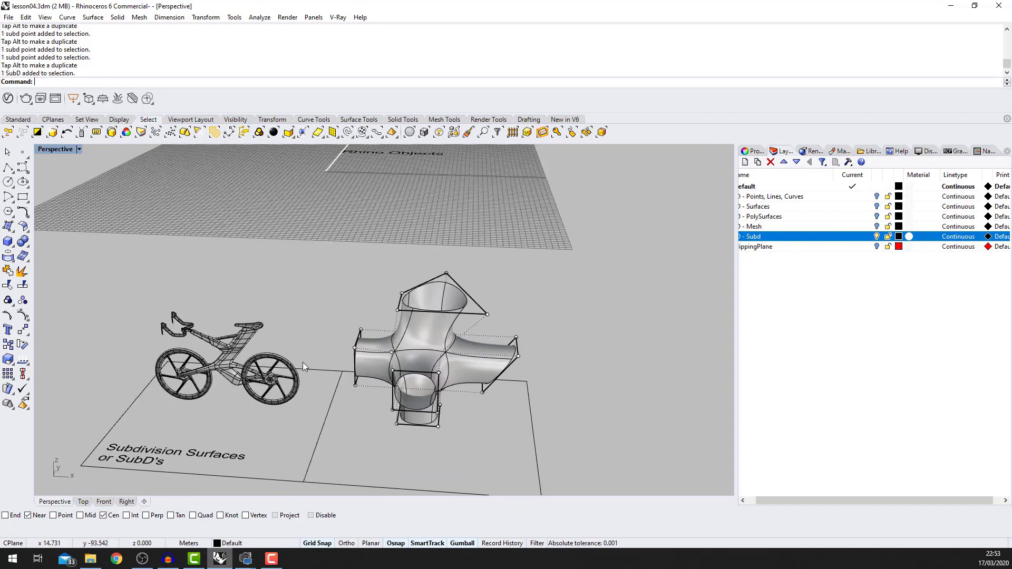
scroll(476, 323, up, 6)
scroll(356, 333, down, 7)
right_drag(356, 334, 484, 315)
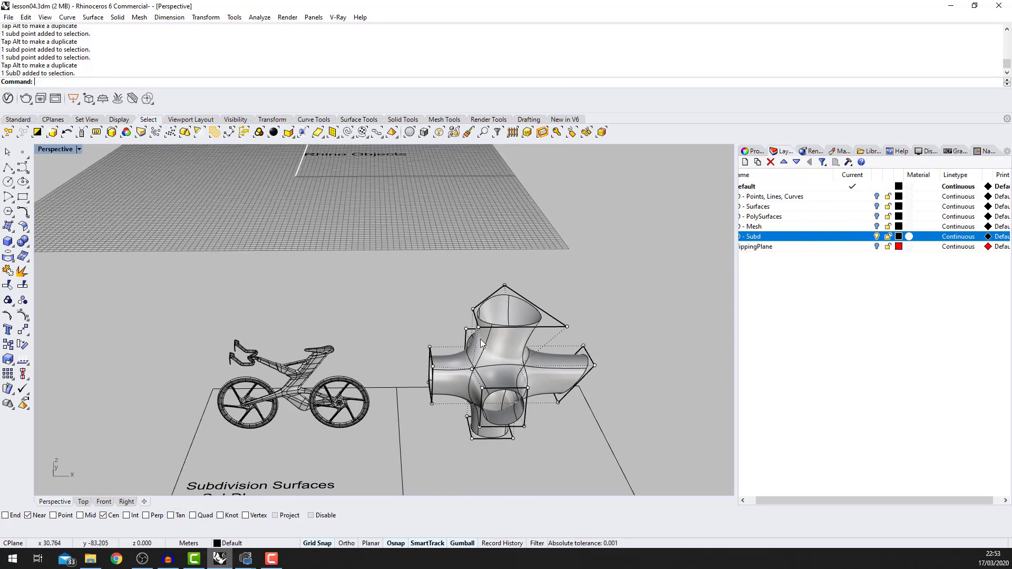
scroll(523, 352, up, 4)
scroll(518, 354, down, 5)
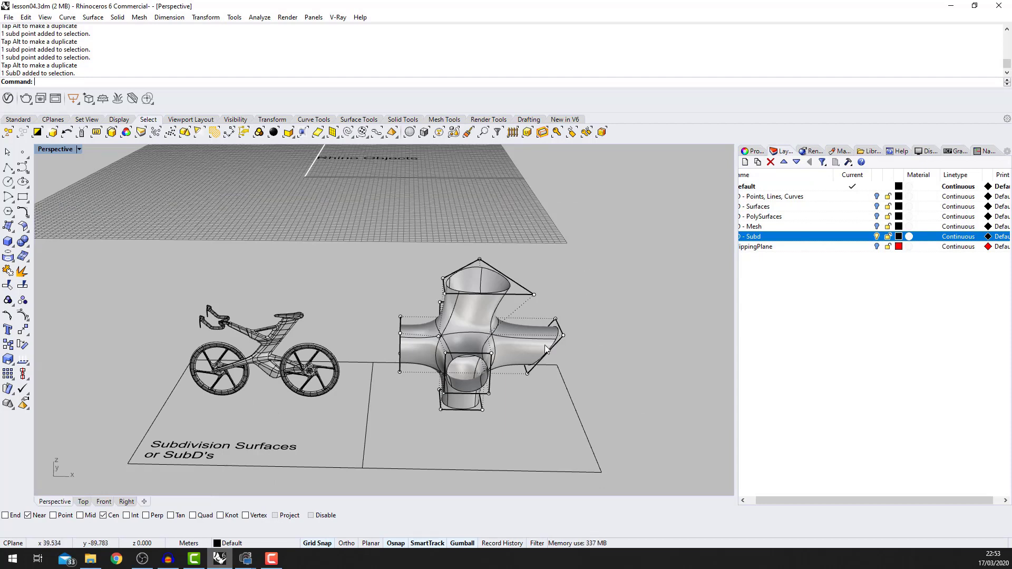
key(Escape)
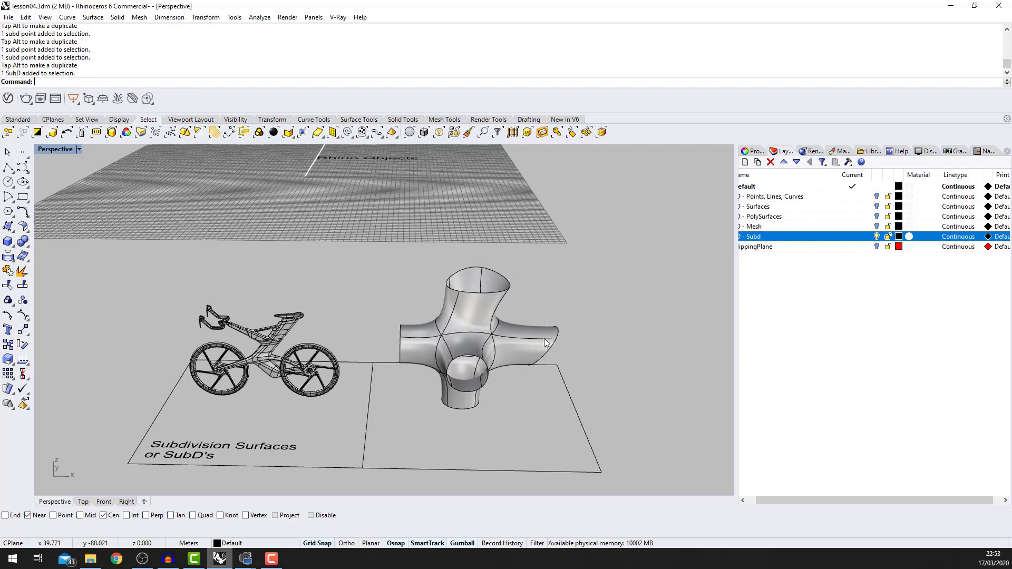
- Select the reshaped cross to review its edge structure and smooth surface, and clear the selection
right_drag(547, 344, 519, 352)
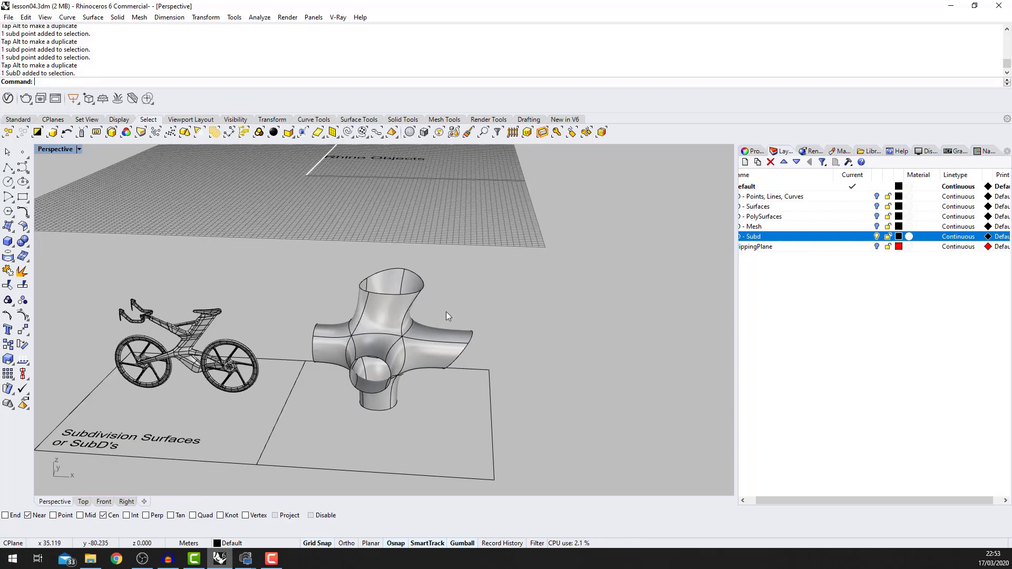
scroll(446, 312, up, 3)
click(378, 271)
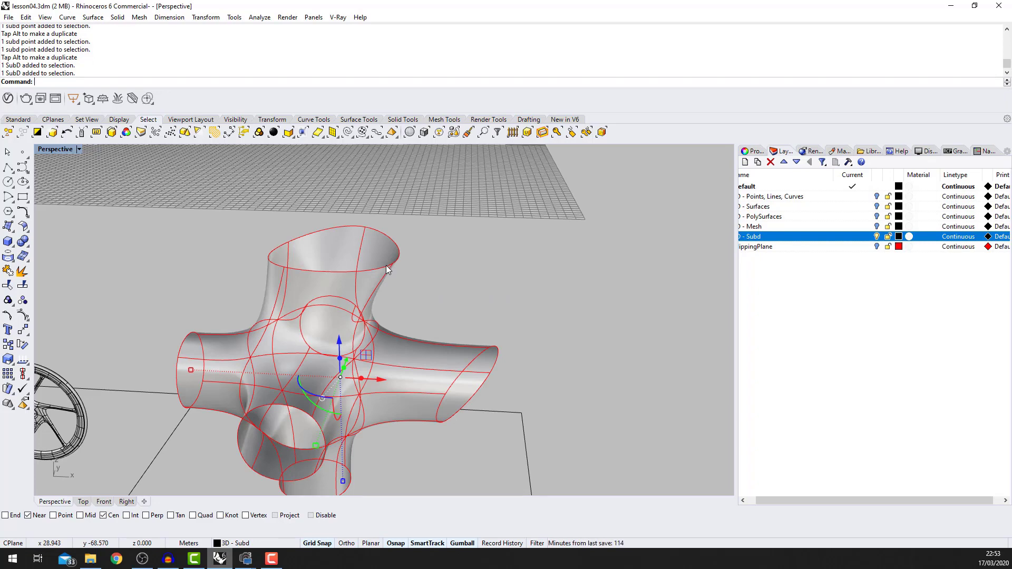
scroll(386, 265, down, 3)
scroll(317, 319, up, 3)
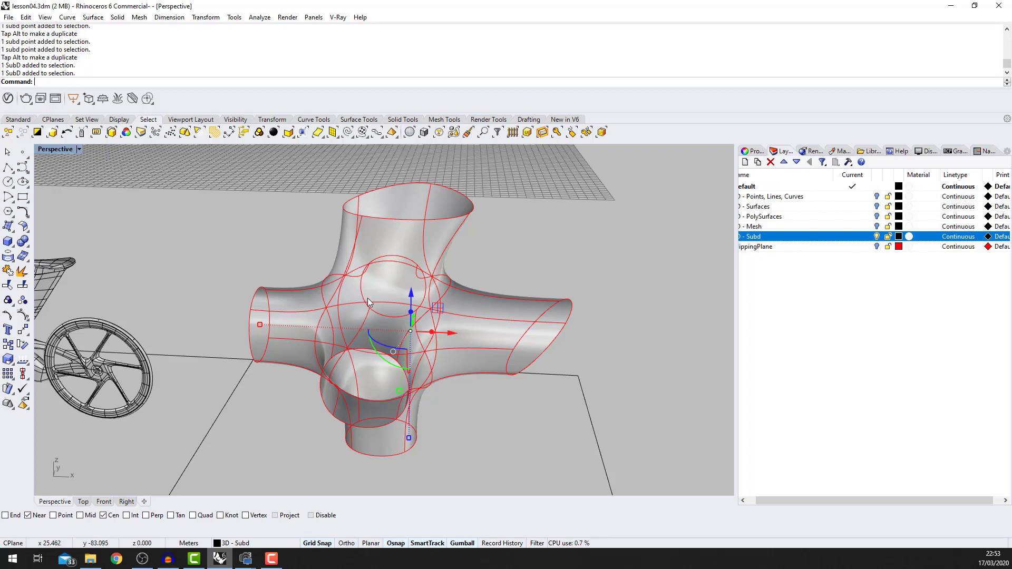
scroll(369, 303, down, 4)
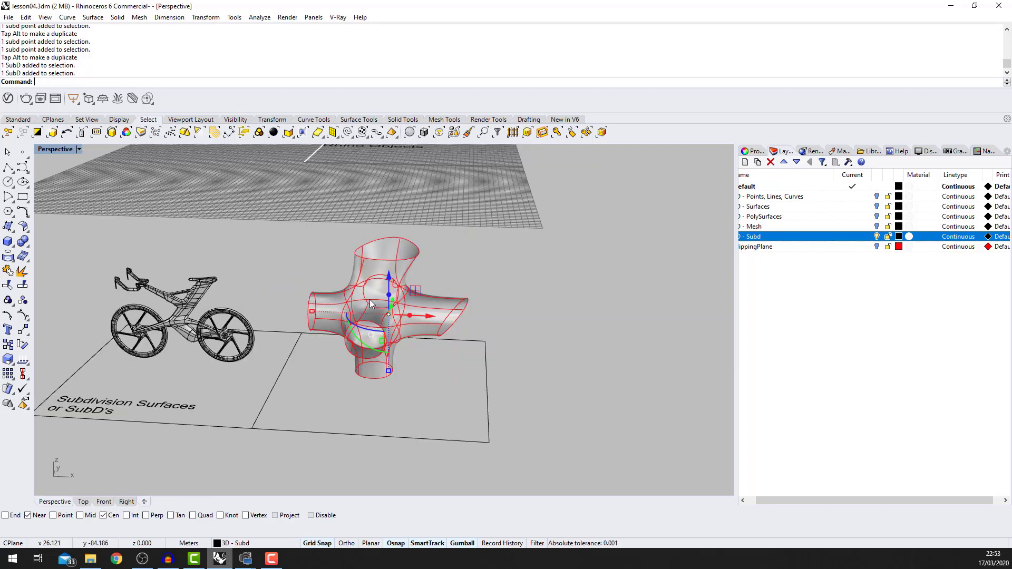
scroll(379, 307, down, 5)
click(458, 321)
- Hide the Subd layer
right_drag(458, 321, 394, 347)
scroll(466, 340, down, 4)
scroll(473, 405, up, 2)
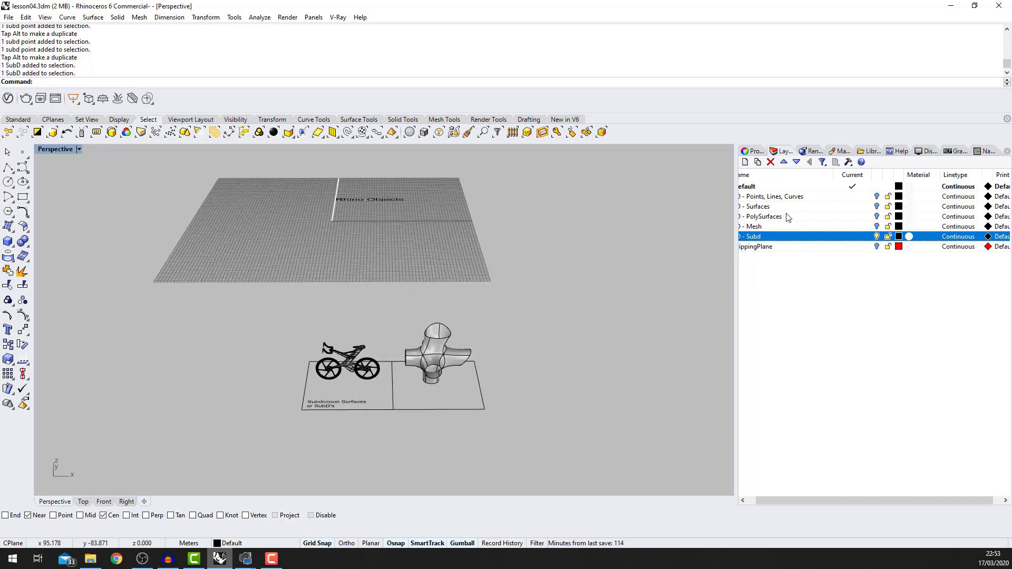
click(877, 237)
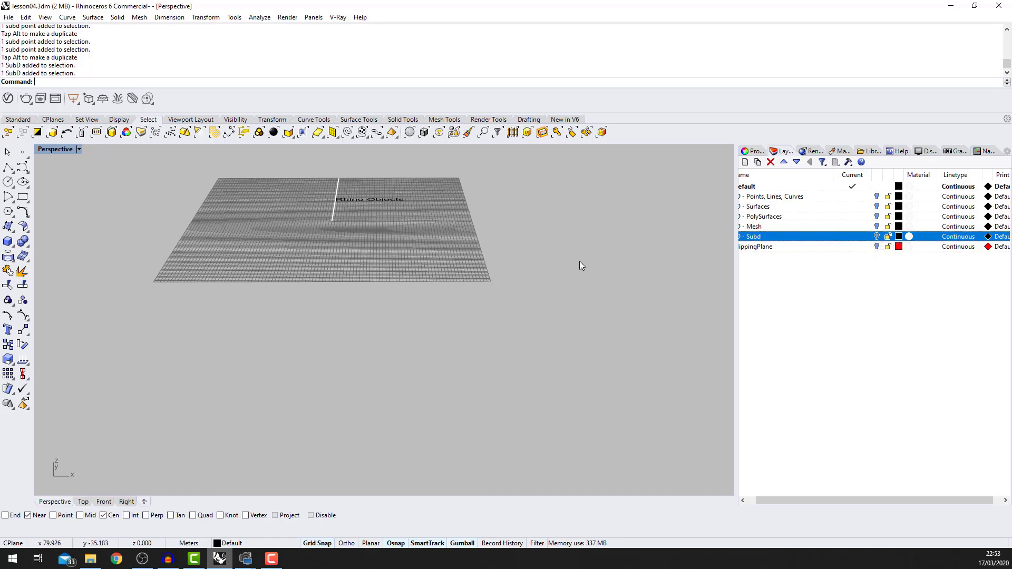